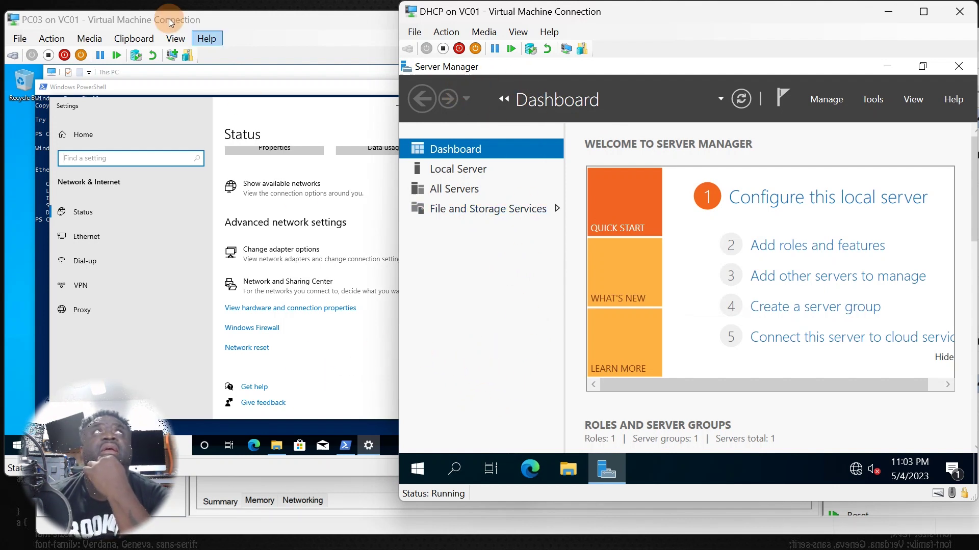
Bring the PC03 VM window forward, then return the DHCP on VC01 VM window to the front
{"action": "left_click", "coordinate": [235, 24]}
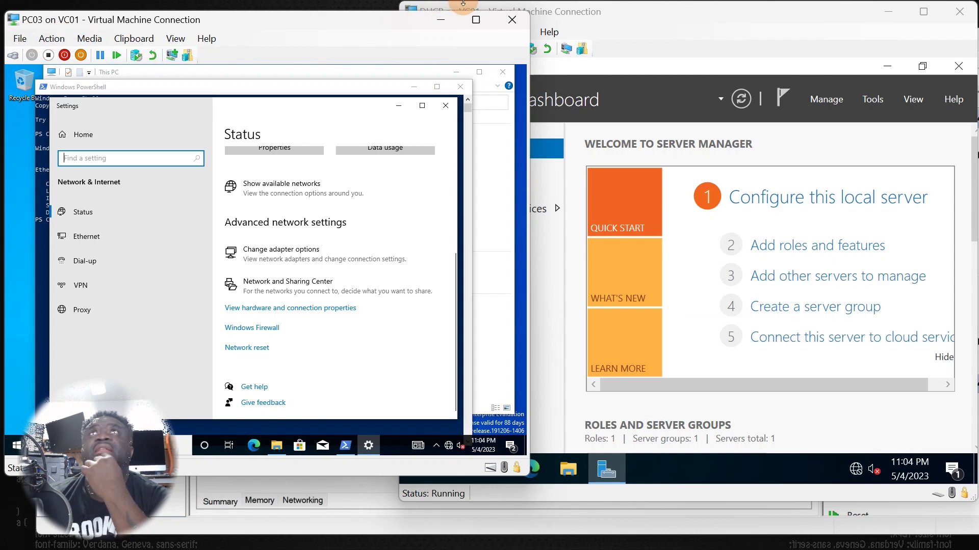
{"action": "left_click", "coordinate": [627, 25]}
Take a checkpoint of the DHCP virtual machine named 'Before Install DHCP'
{"action": "left_click", "coordinate": [415, 32]}
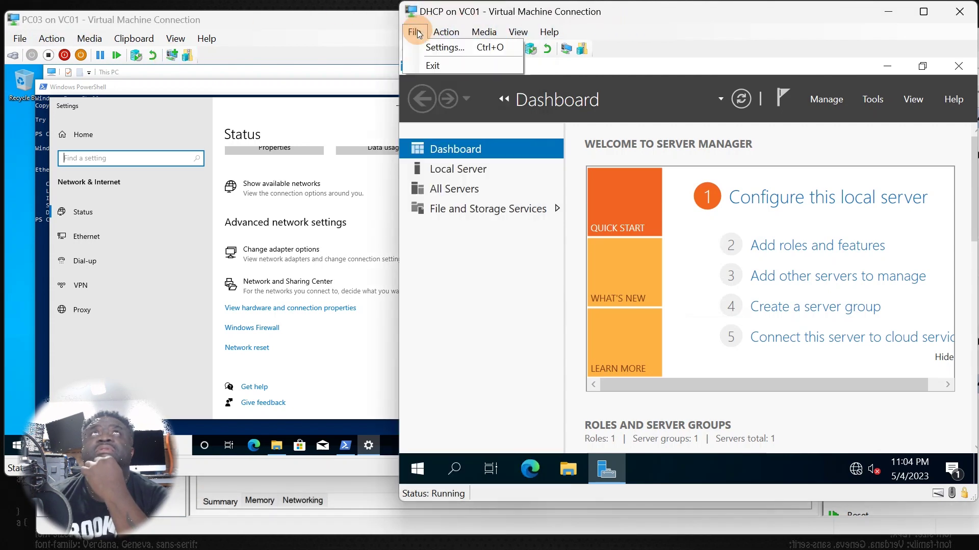
{"action": "mouse_move", "coordinate": [444, 33]}
{"action": "left_click", "coordinate": [464, 149]}
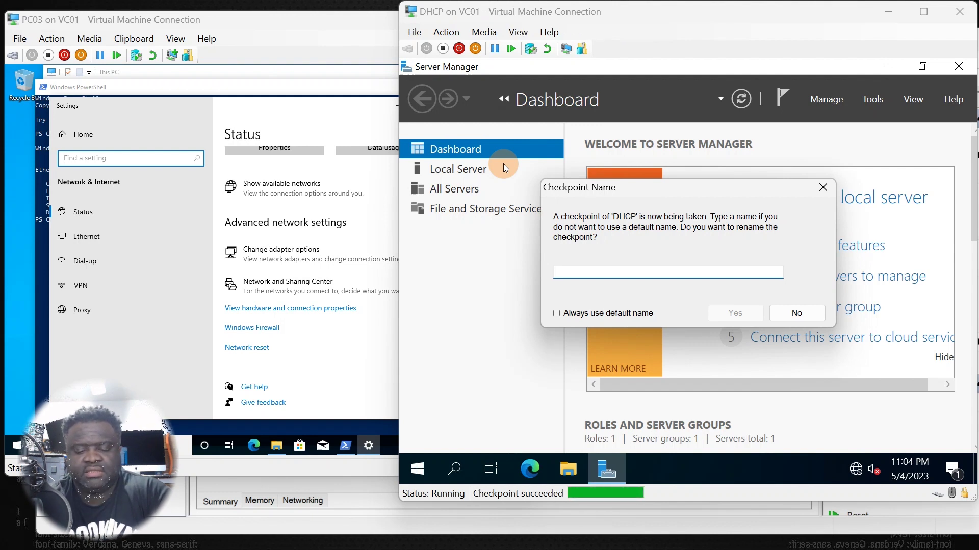
{"action": "type", "text": "Before O"}
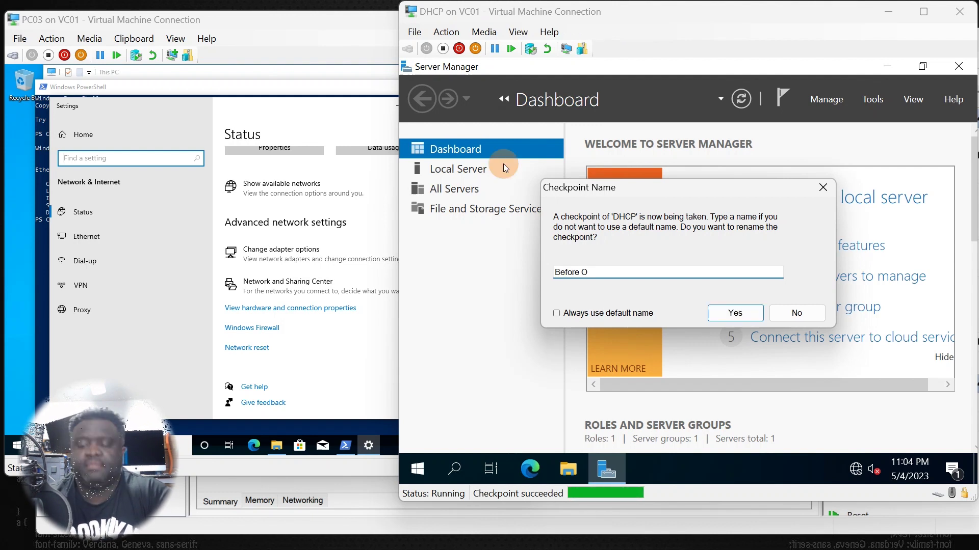
{"action": "key", "text": "BackSpace"}
{"action": "type", "text": "In"}
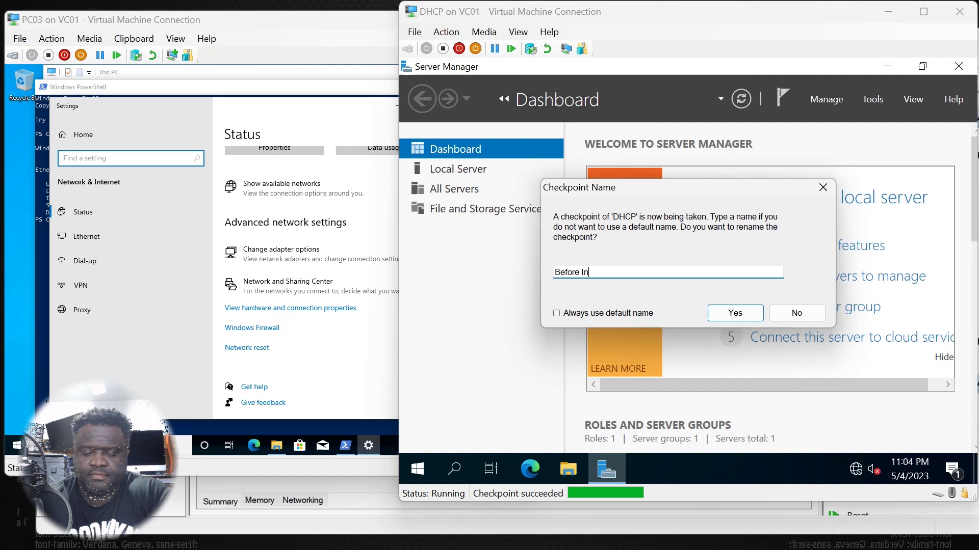
{"action": "type", "text": "stall DHCP"}
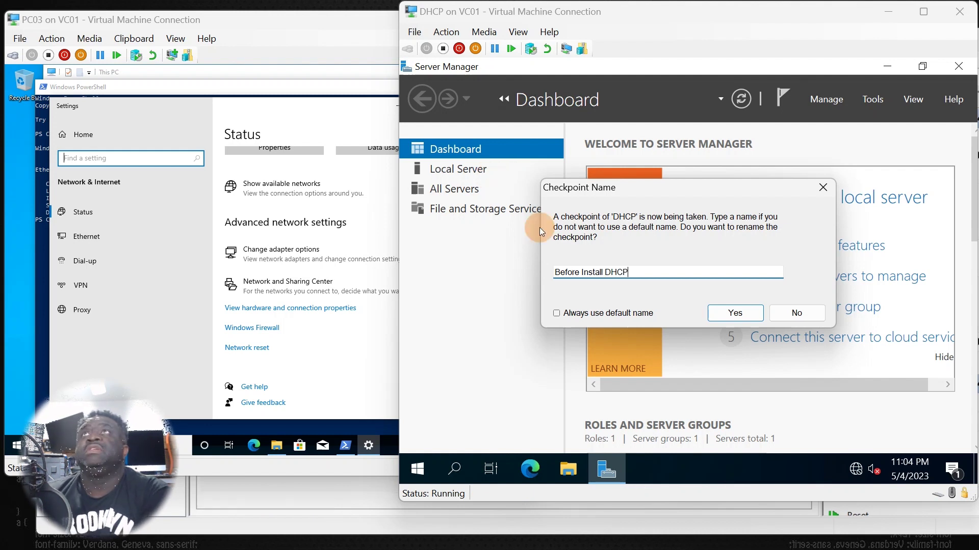
{"action": "left_click", "coordinate": [735, 313]}
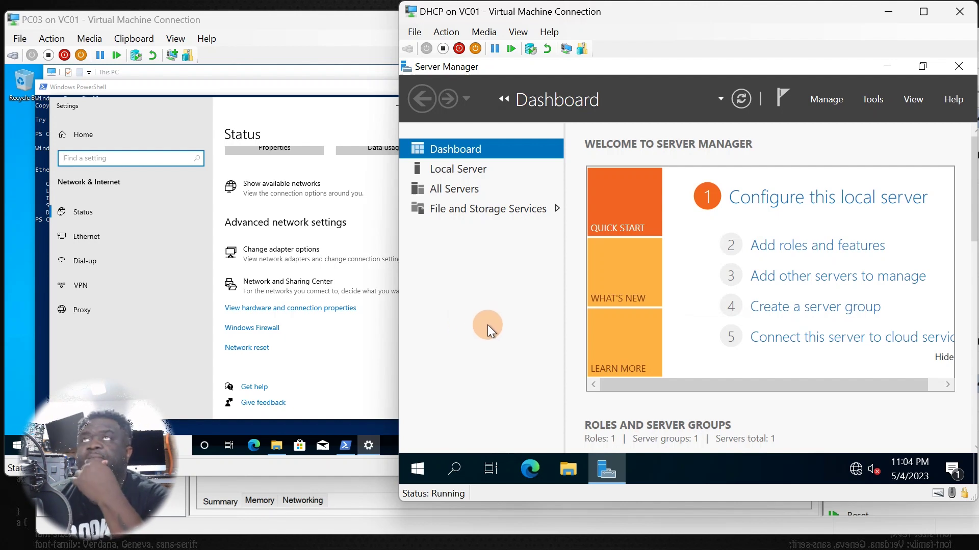
Launch Add Roles and Features, fit the wizard in the VM window, and advance to server selection
{"action": "left_click", "coordinate": [794, 258]}
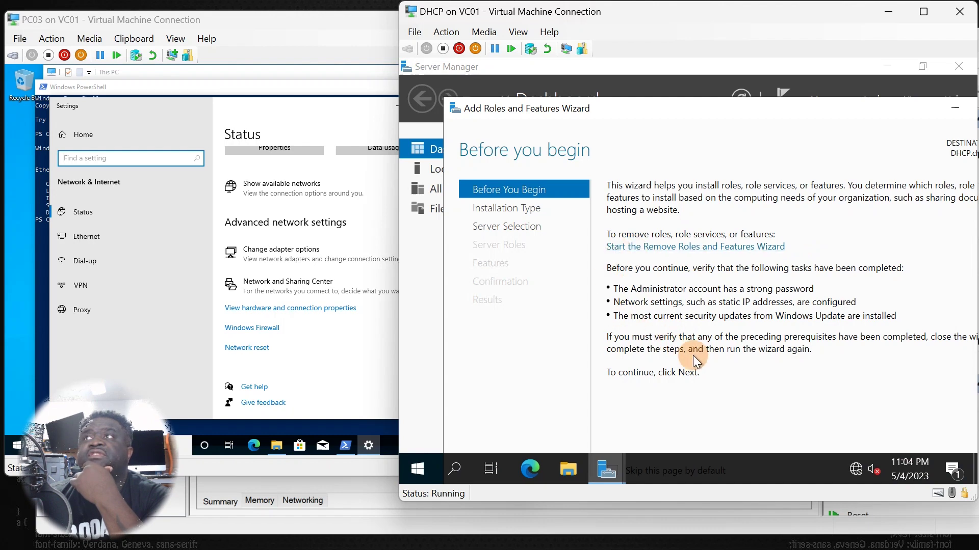
{"action": "left_click_drag", "start_coordinate": [769, 105], "coordinate": [742, 118]}
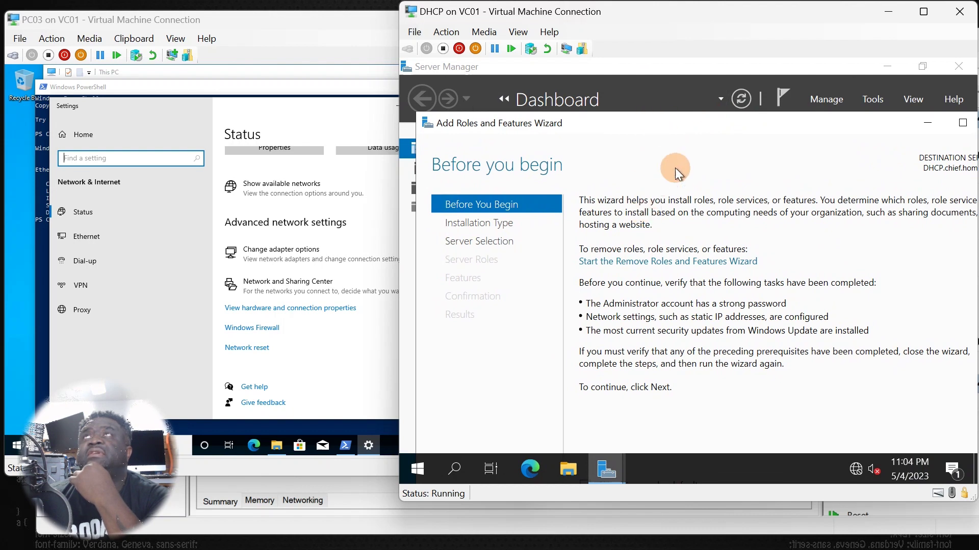
{"action": "left_click_drag", "start_coordinate": [721, 122], "coordinate": [690, 20]}
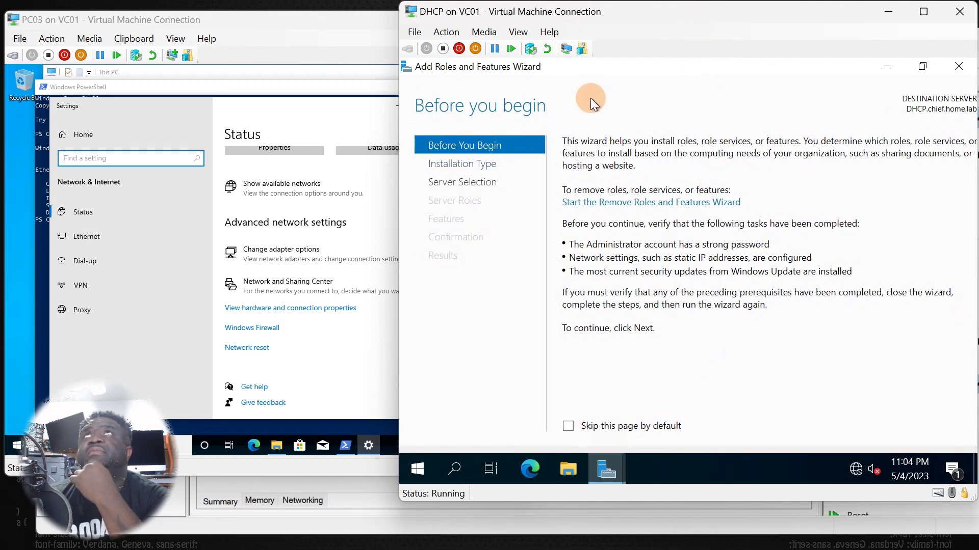
{"action": "left_click_drag", "start_coordinate": [670, 503], "coordinate": [667, 513]}
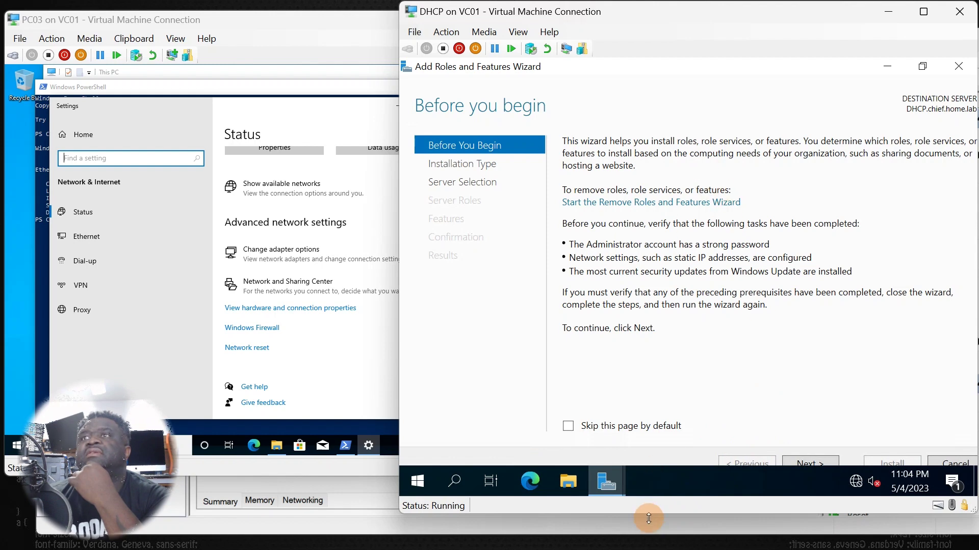
{"action": "left_click_drag", "start_coordinate": [652, 512], "coordinate": [650, 521]}
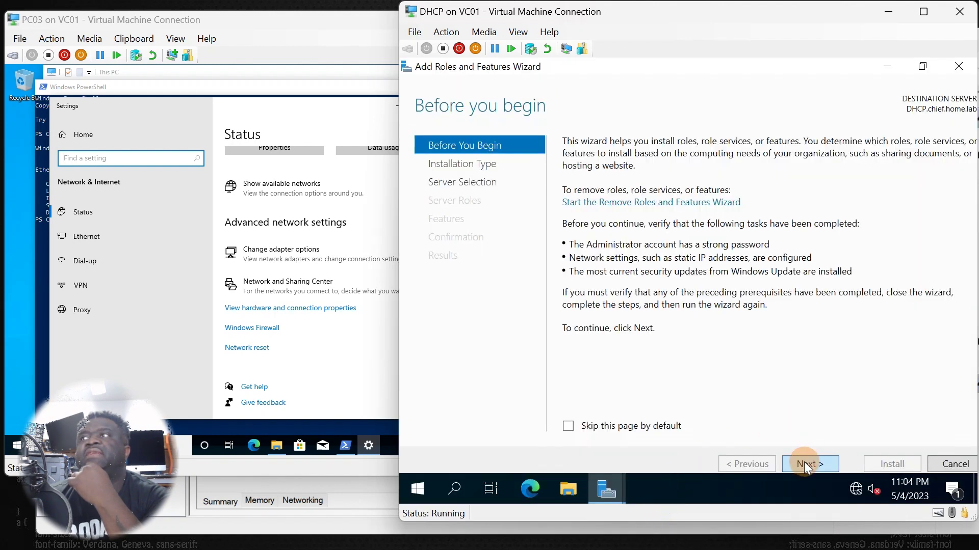
{"action": "left_click", "coordinate": [804, 464]}
{"action": "left_click", "coordinate": [804, 465]}
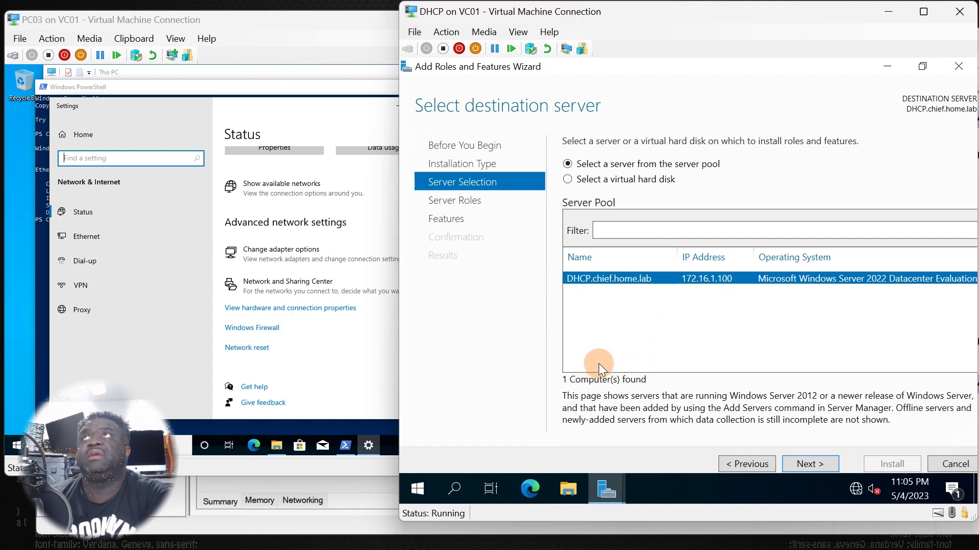
Target DHCP.chief.home.lab and select the DHCP Server role with its management tools
{"action": "left_click", "coordinate": [790, 462]}
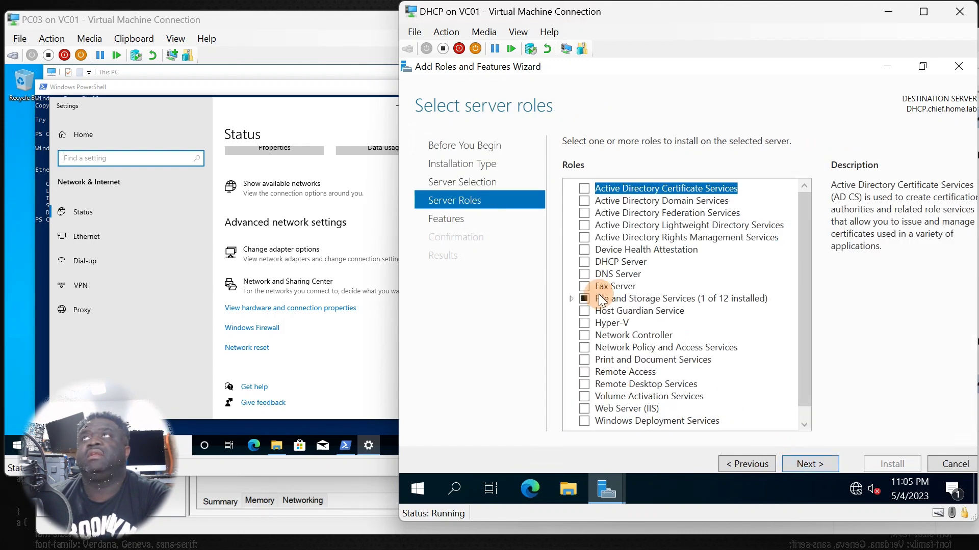
{"action": "left_click", "coordinate": [585, 262]}
{"action": "mouse_move", "coordinate": [605, 120]}
{"action": "left_mouse_down"}
{"action": "mouse_move", "coordinate": [619, 139]}
{"action": "mouse_move", "coordinate": [797, 248]}
{"action": "mouse_move", "coordinate": [599, 194]}
{"action": "mouse_move", "coordinate": [599, 124]}
{"action": "left_mouse_up"}
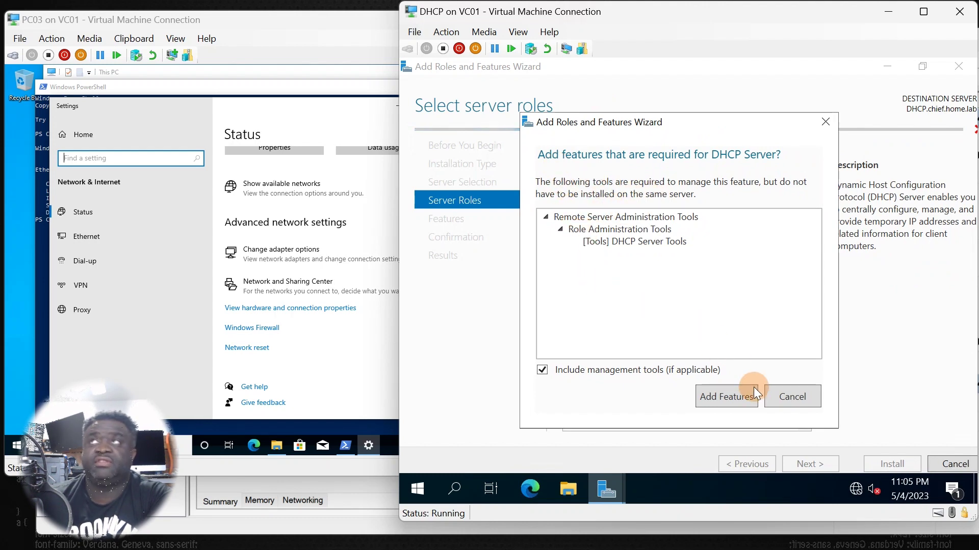
{"action": "left_click", "coordinate": [735, 400]}
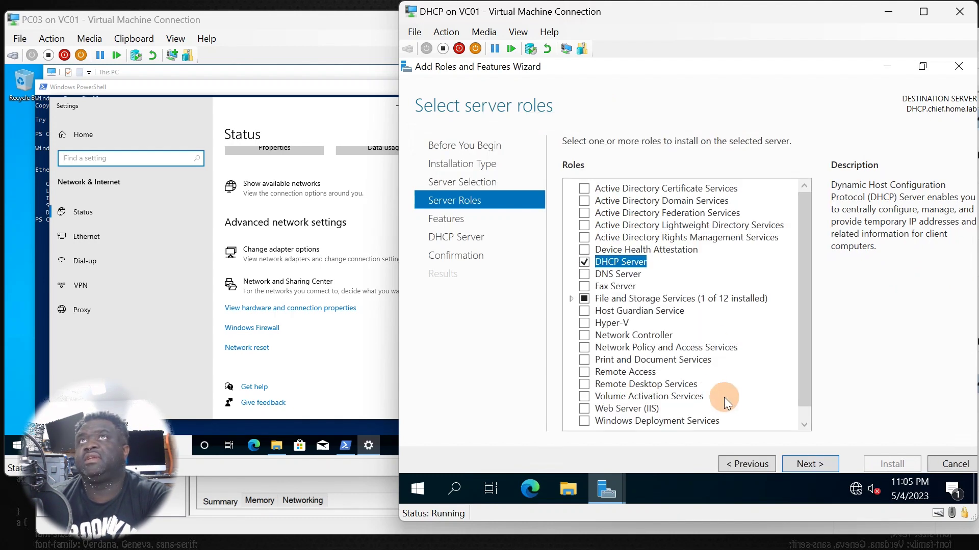
Skip extra features and the DHCP Server information page, then begin the installation
{"action": "left_click", "coordinate": [820, 467]}
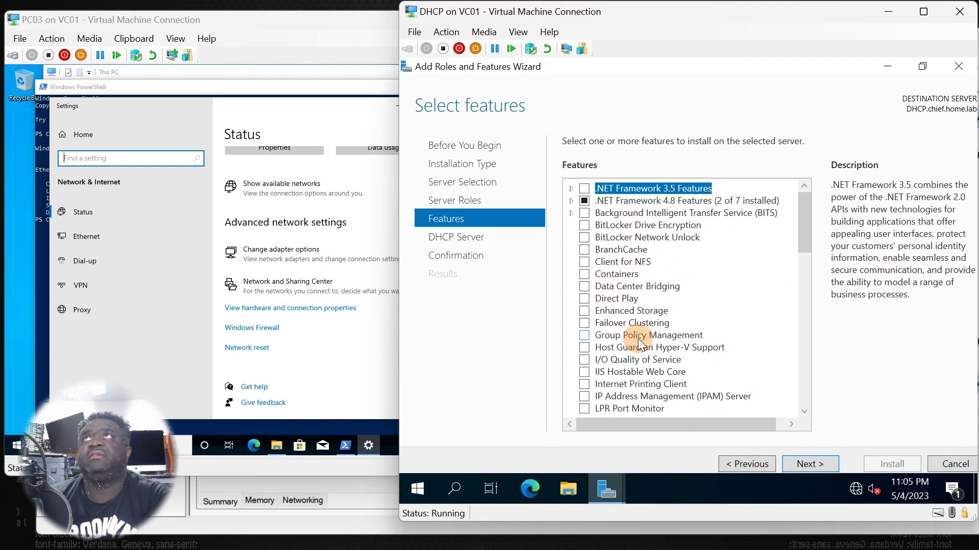
{"action": "scroll", "coordinate": [638, 339], "scroll_direction": "down", "scroll_amount": 8}
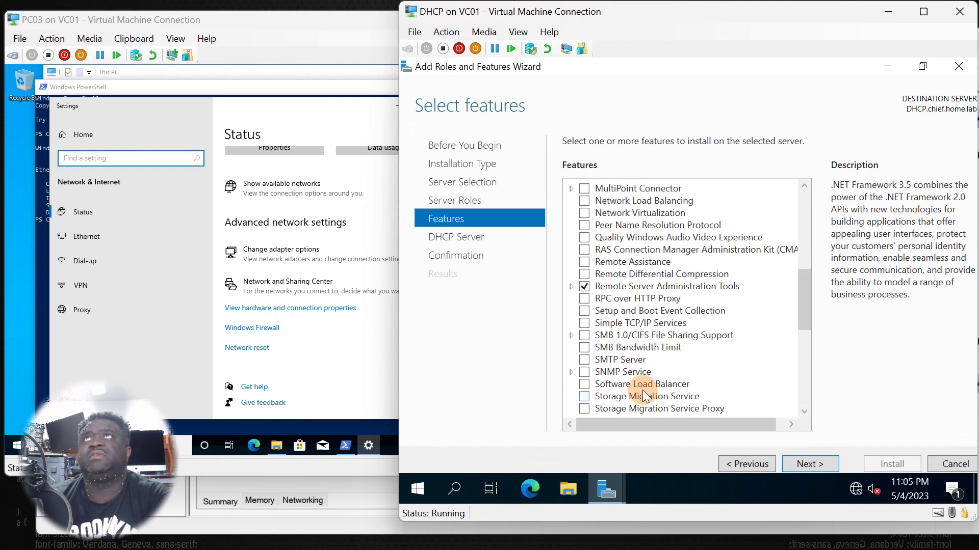
{"action": "scroll", "coordinate": [643, 393], "scroll_direction": "up", "scroll_amount": 2}
{"action": "scroll", "coordinate": [643, 392], "scroll_direction": "down", "scroll_amount": 2}
{"action": "scroll", "coordinate": [643, 393], "scroll_direction": "down", "scroll_amount": 7}
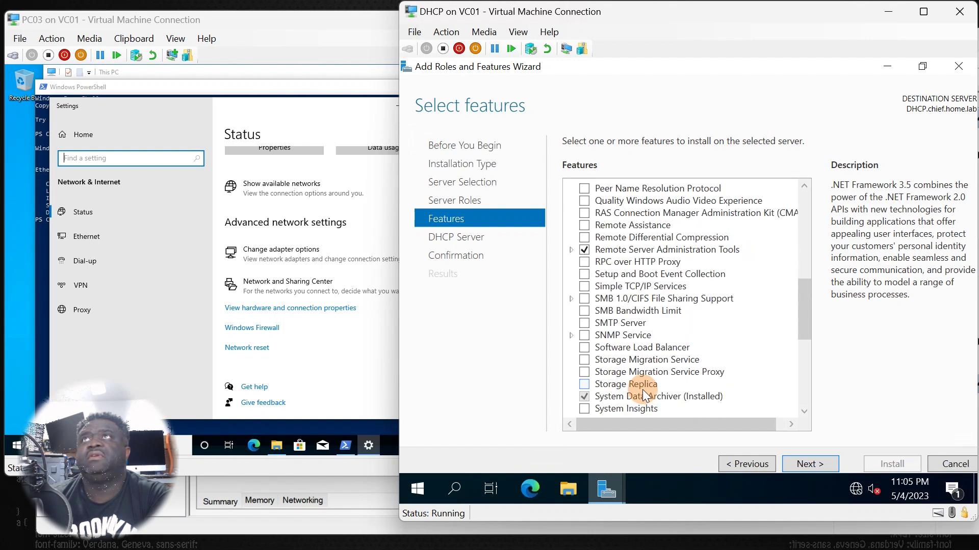
{"action": "left_click", "coordinate": [820, 466]}
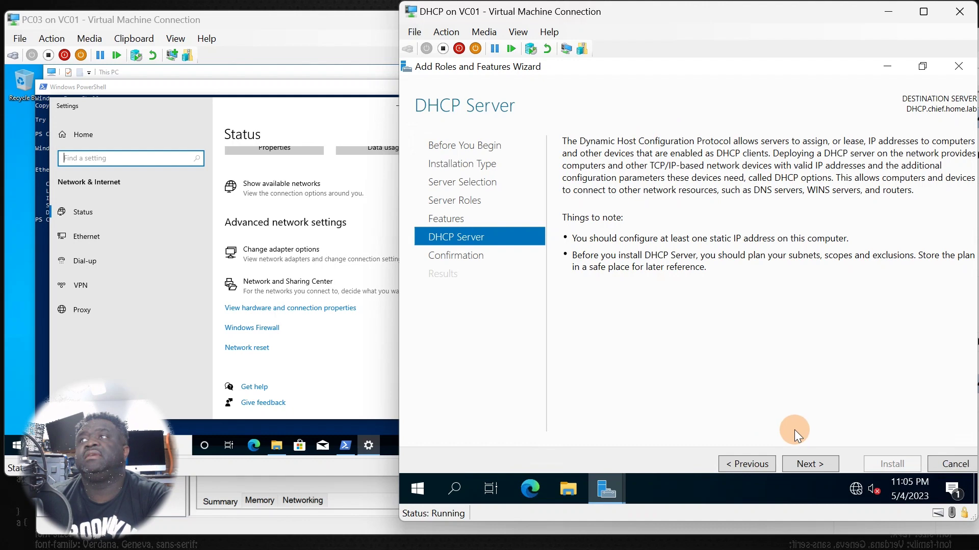
{"action": "left_click", "coordinate": [807, 461]}
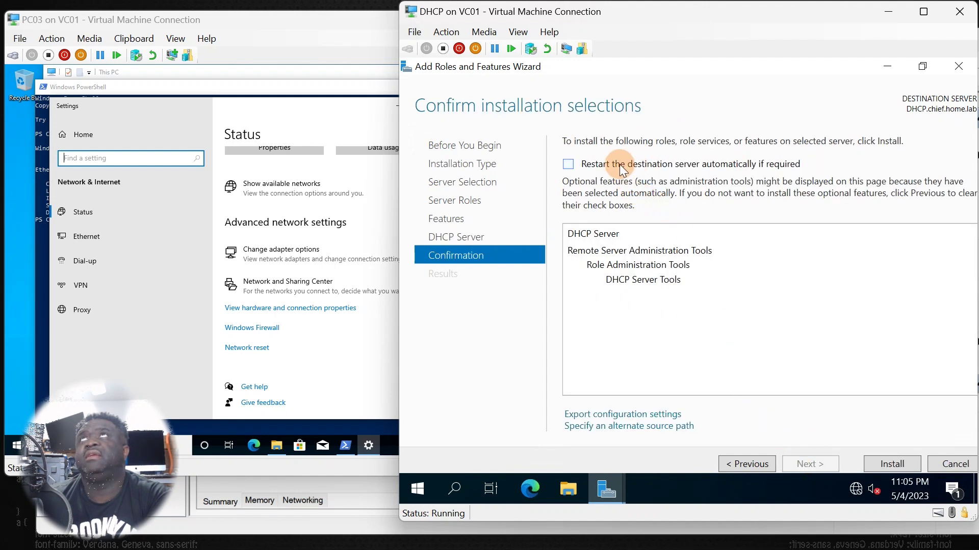
{"action": "left_click", "coordinate": [892, 462]}
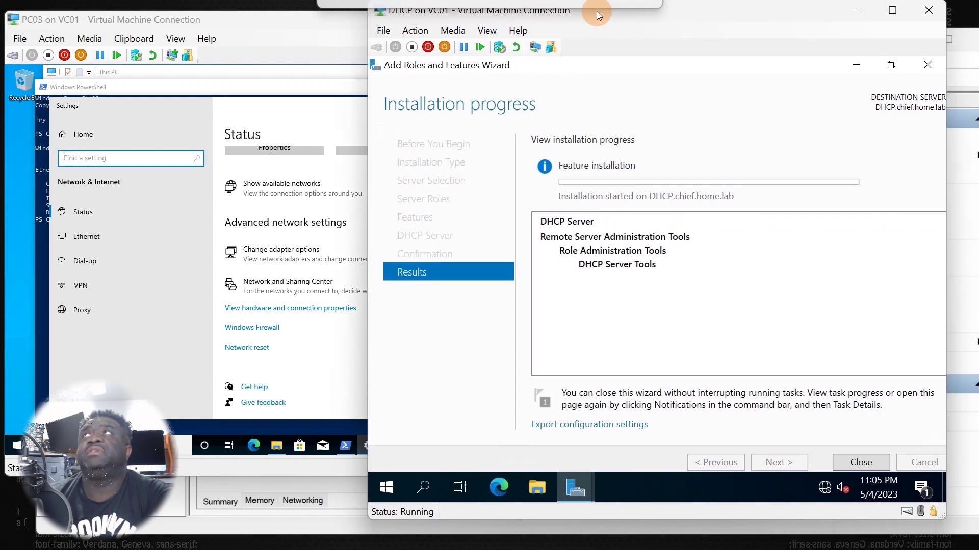
Let the DHCP Server installation succeed, then close the Add Roles and Features Wizard
{"action": "left_click_drag", "start_coordinate": [596, 11], "coordinate": [587, 11]}
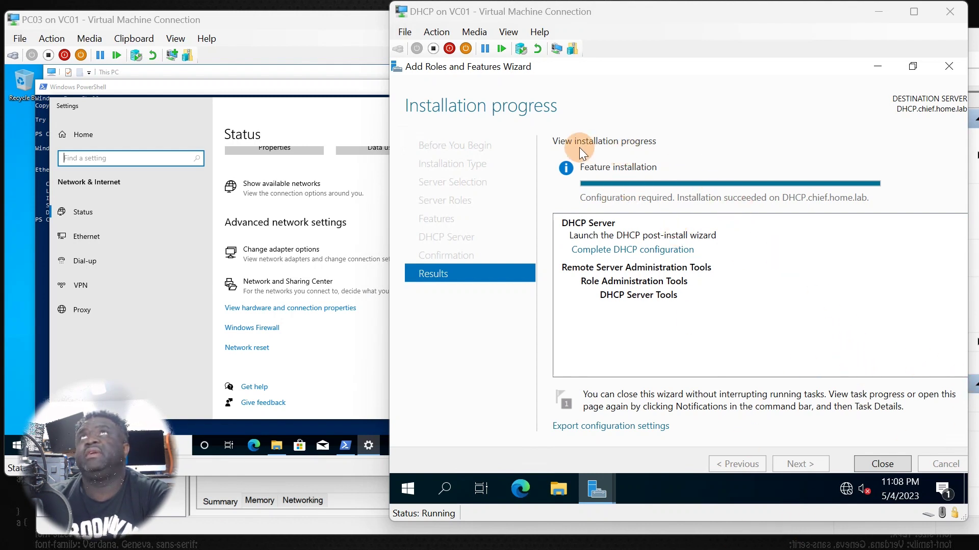
{"action": "left_click", "coordinate": [876, 462]}
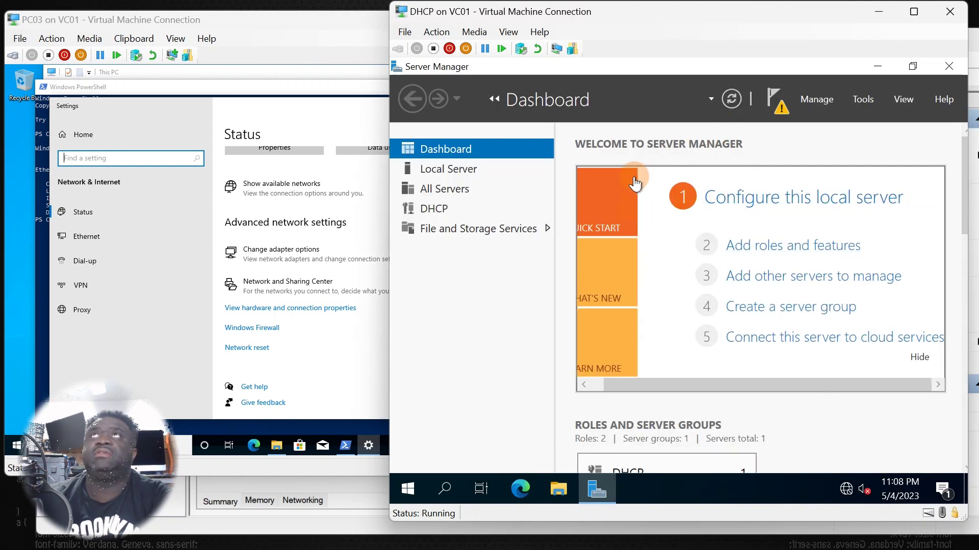
Launch 'Complete DHCP configuration' from the notifications and move the post-install wizard into view
{"action": "left_click", "coordinate": [780, 111]}
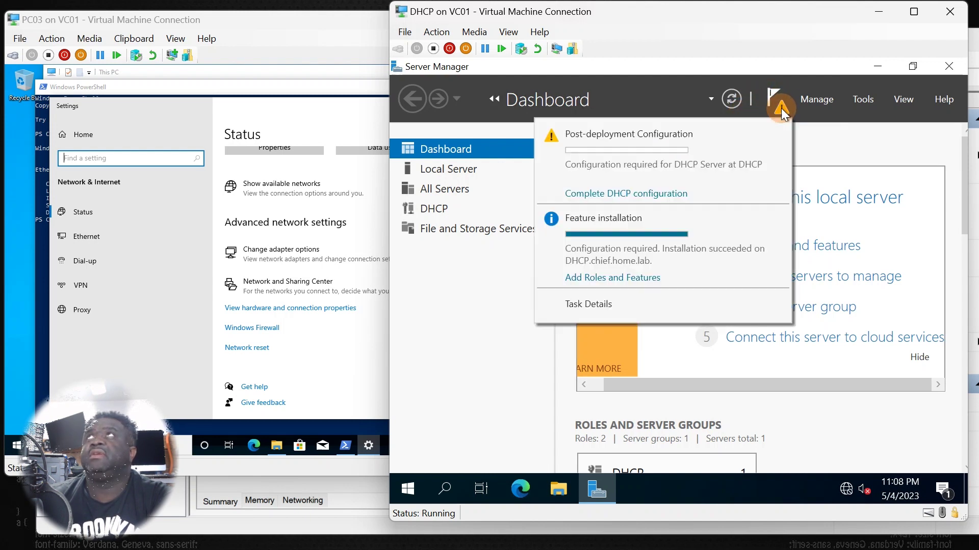
{"action": "left_click", "coordinate": [610, 200]}
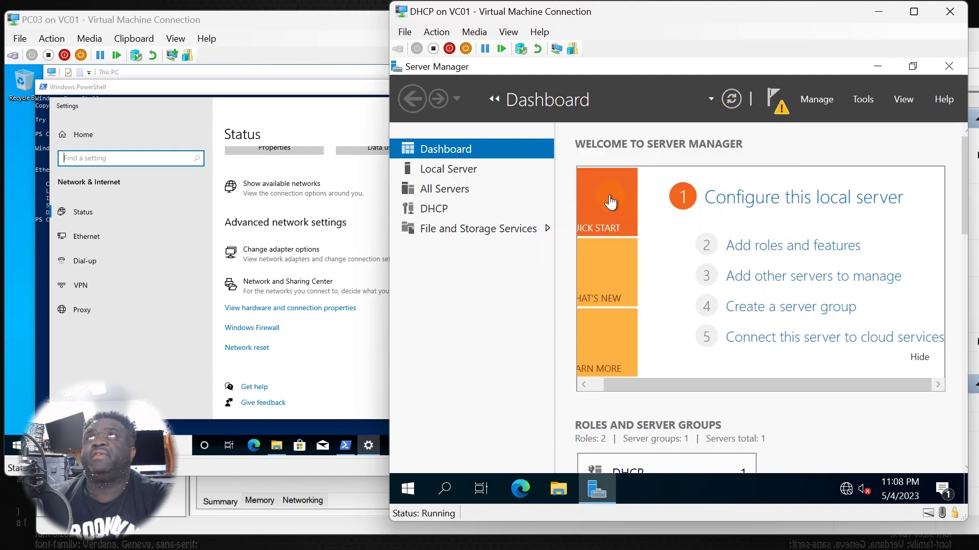
{"action": "left_click_drag", "start_coordinate": [663, 161], "coordinate": [566, 121]}
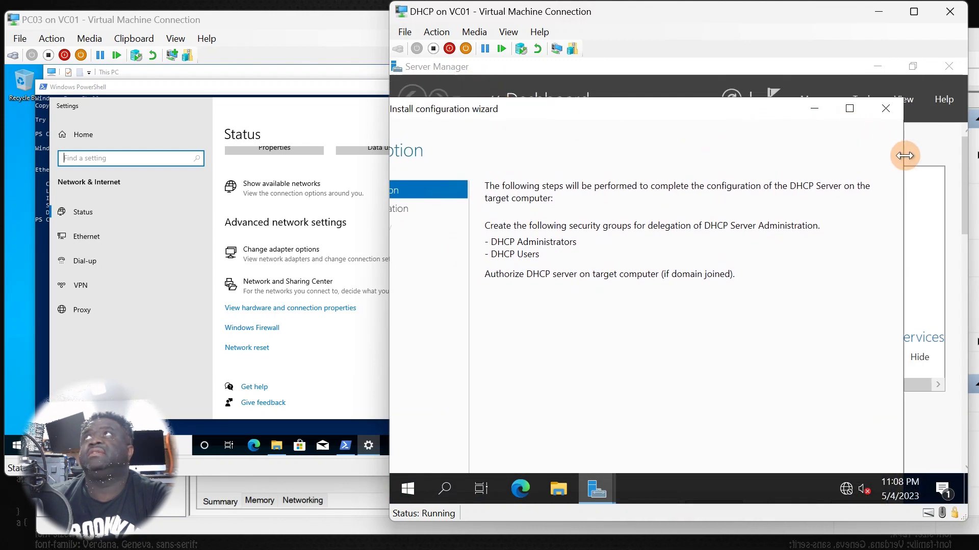
Maximize the DHCP post-install wizard, make the VM window taller, and dismiss the Storage Sense notice
{"action": "left_click_drag", "start_coordinate": [741, 108], "coordinate": [805, 87]}
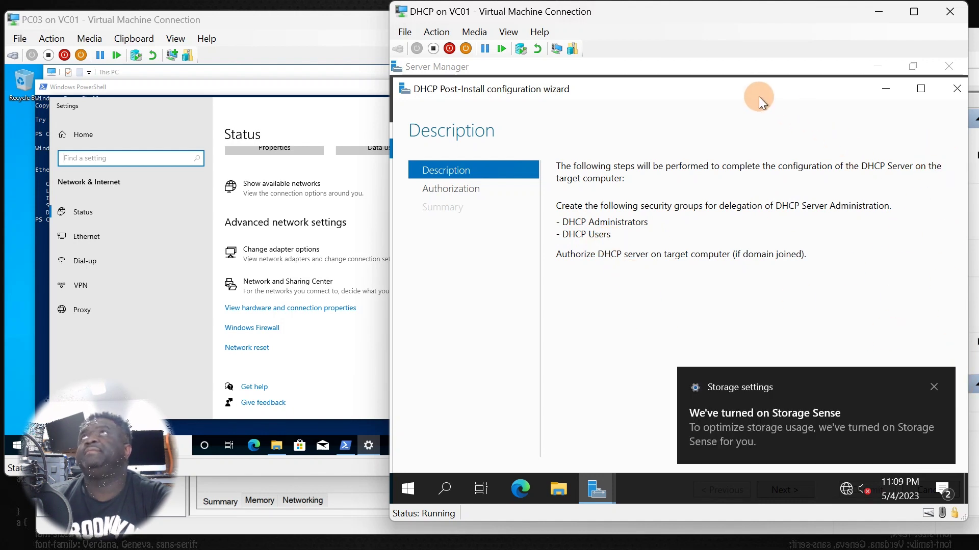
{"action": "left_click_drag", "start_coordinate": [672, 88], "coordinate": [664, 40]}
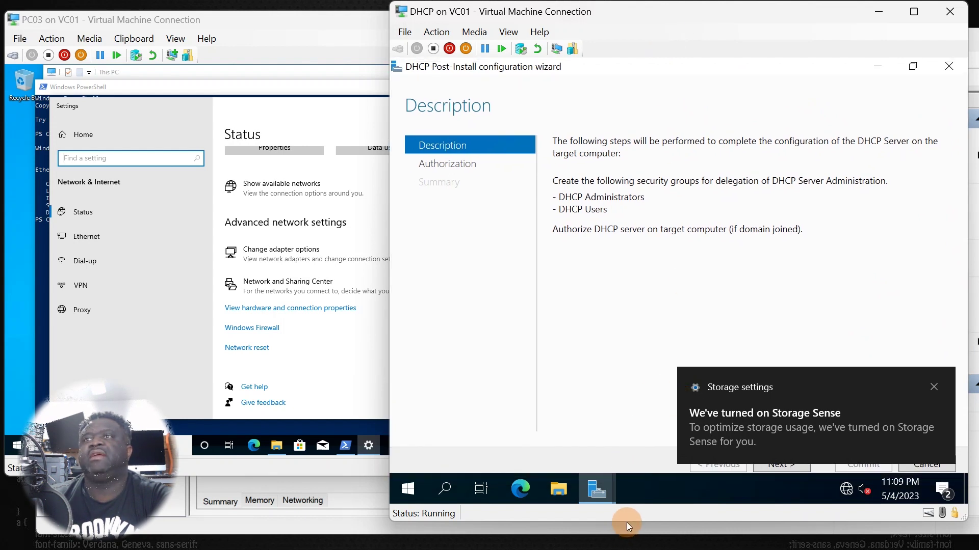
{"action": "left_click_drag", "start_coordinate": [627, 521], "coordinate": [627, 549]}
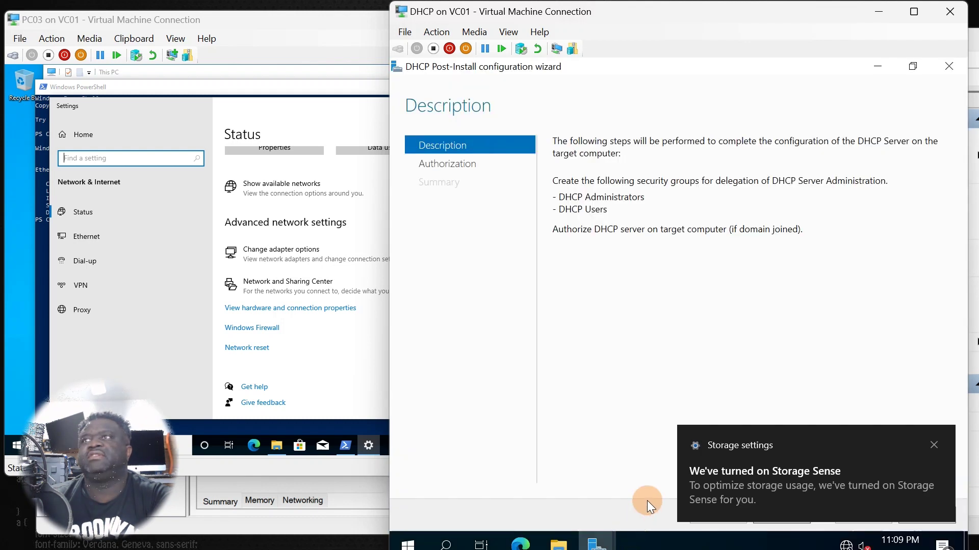
{"action": "left_click", "coordinate": [935, 445]}
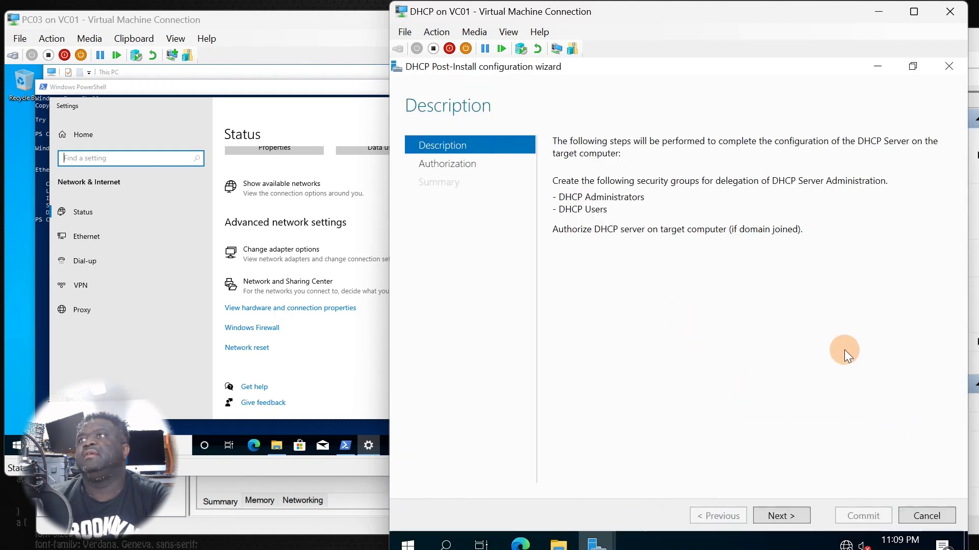
Commit the DHCP security groups and AD DS authorization with the current user's credentials, then close the wizard
{"action": "left_click", "coordinate": [777, 515]}
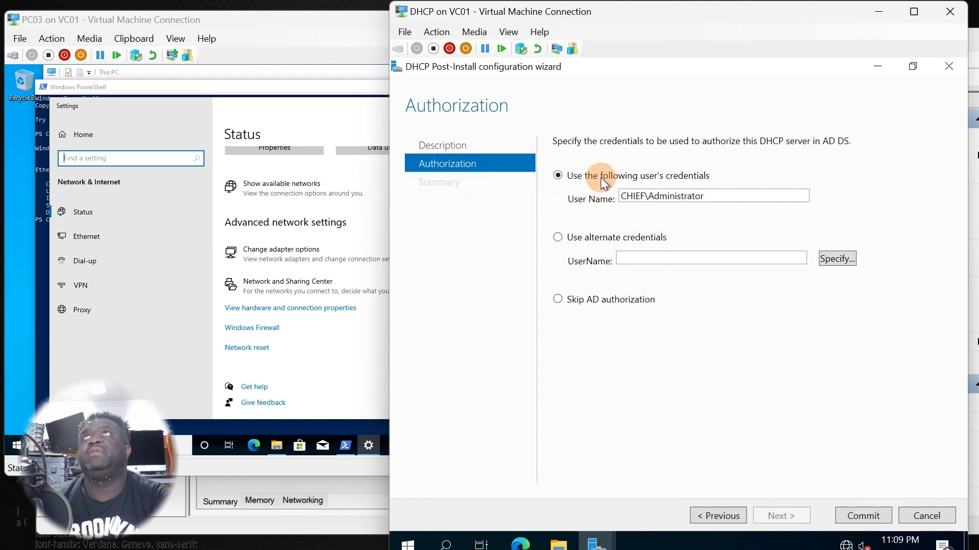
{"action": "left_click", "coordinate": [634, 197]}
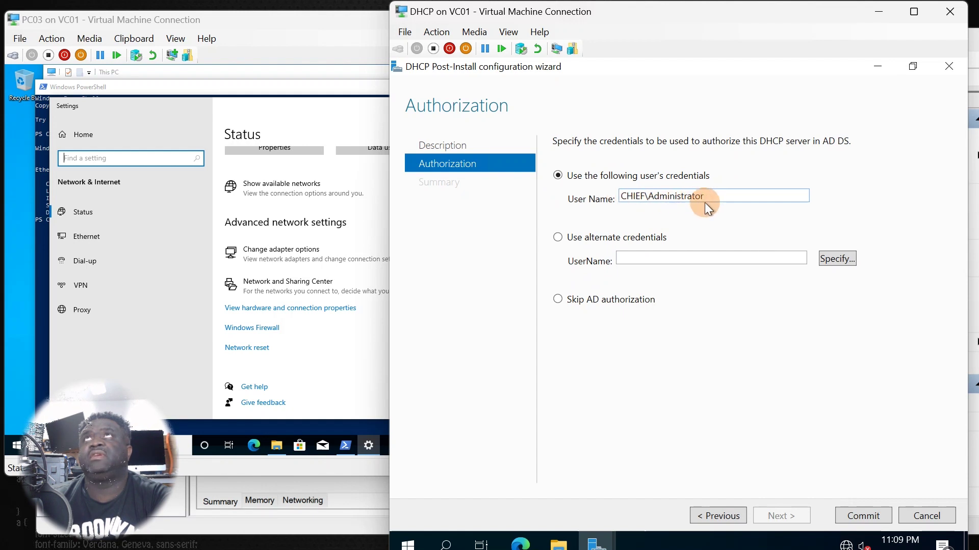
{"action": "left_click", "coordinate": [856, 516]}
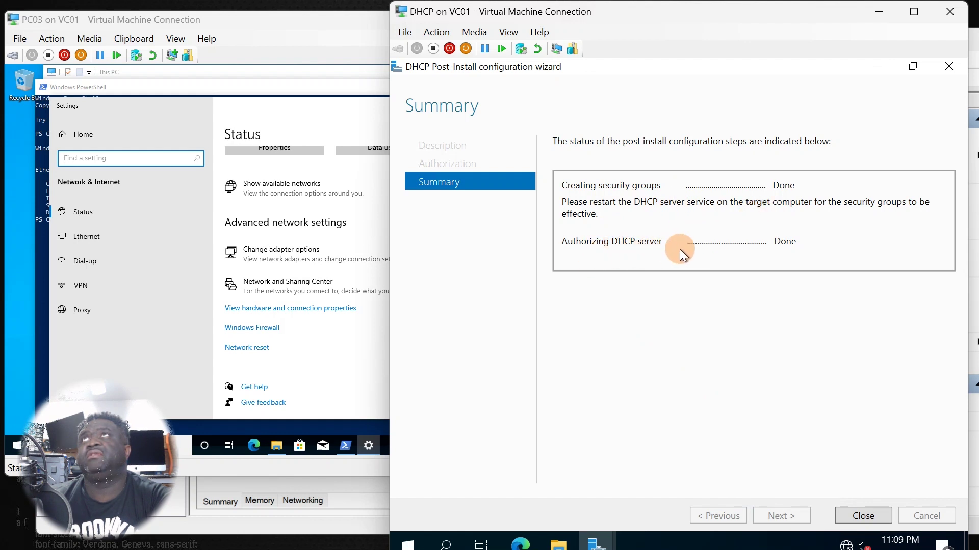
{"action": "left_click", "coordinate": [849, 512]}
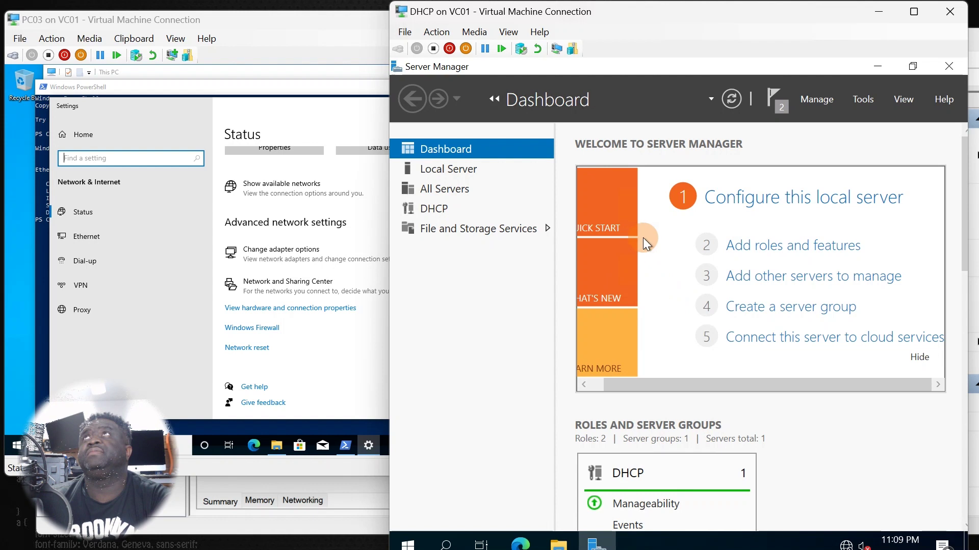
Check the deployment notifications, then view the DHCP role page showing server 172.16.1.100 online
{"action": "left_click", "coordinate": [781, 107]}
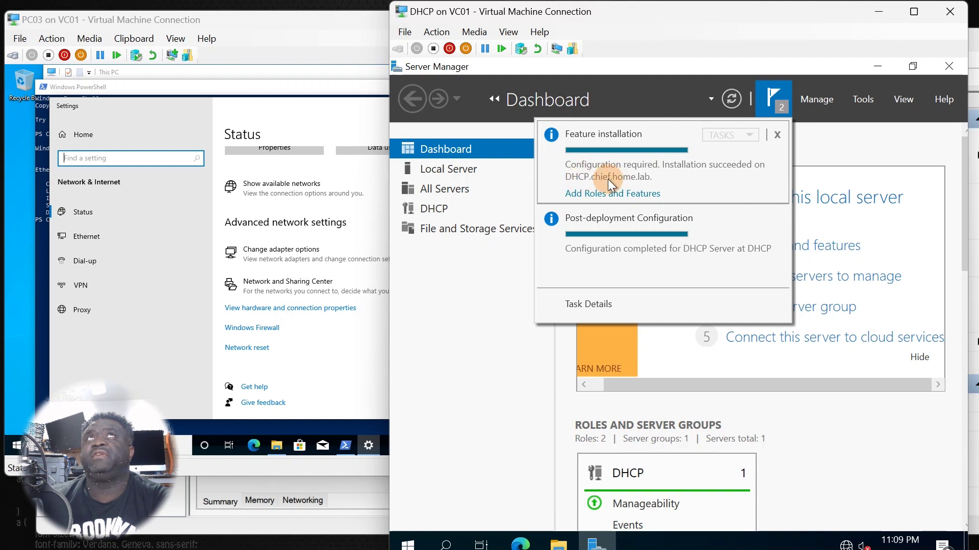
{"action": "left_click", "coordinate": [436, 209]}
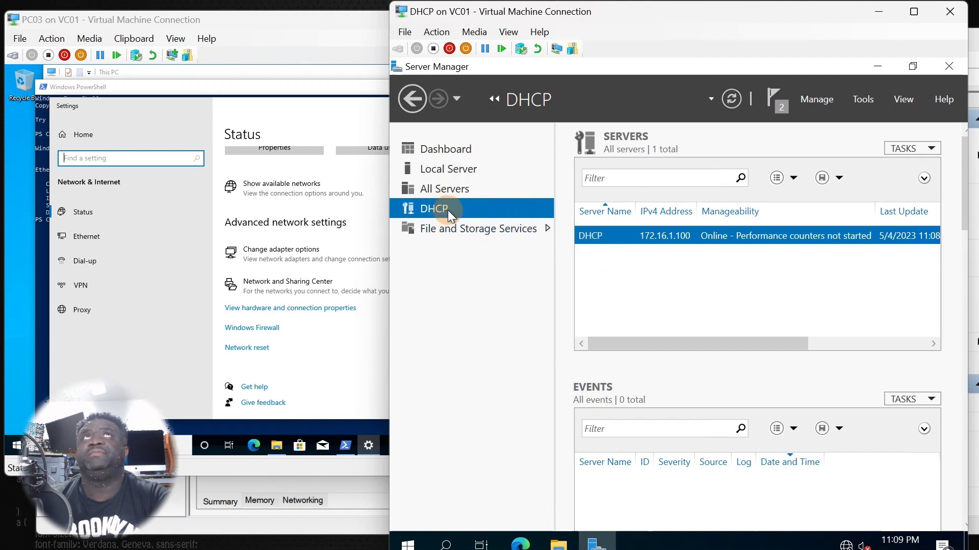
Open the DHCP console from Tools and widen its tree pane
{"action": "left_click", "coordinate": [862, 102]}
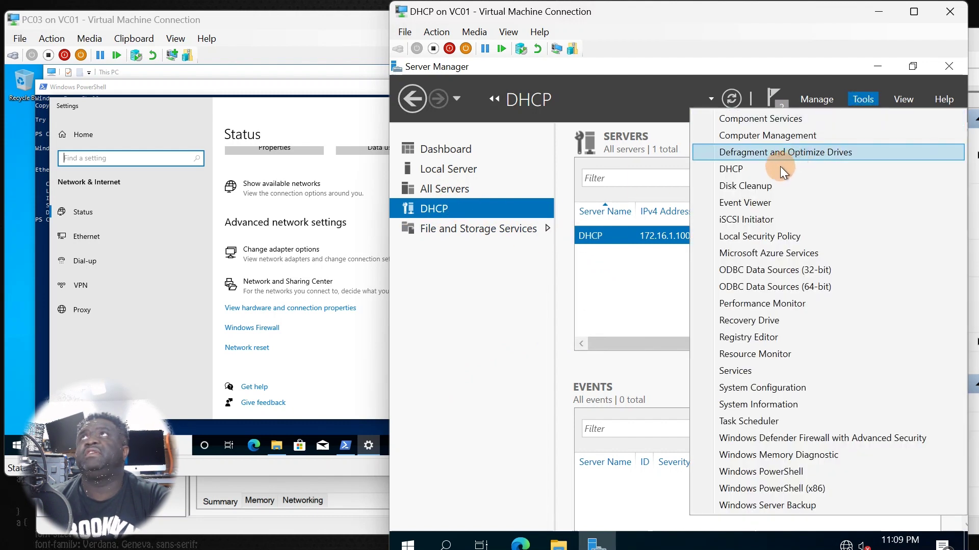
{"action": "left_click", "coordinate": [749, 172]}
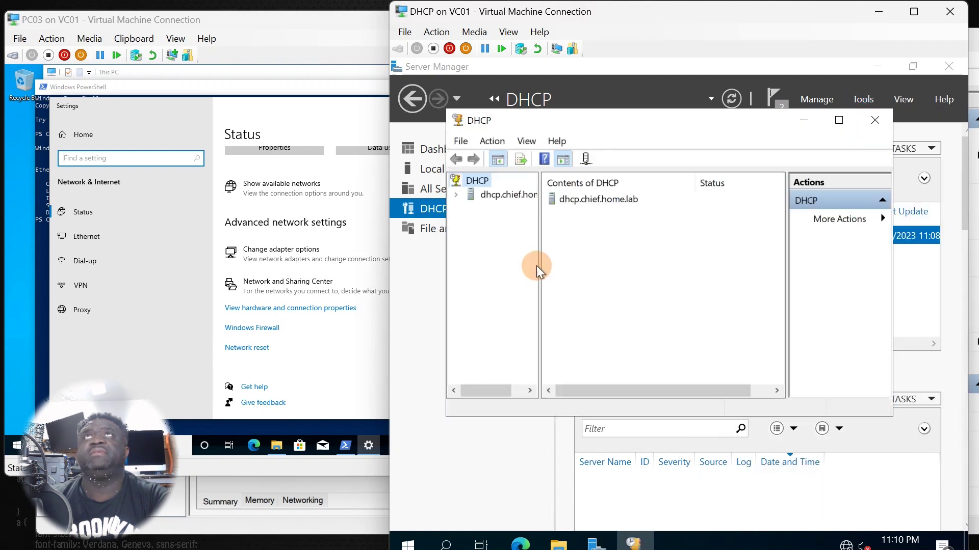
{"action": "left_click_drag", "start_coordinate": [540, 234], "coordinate": [599, 246]}
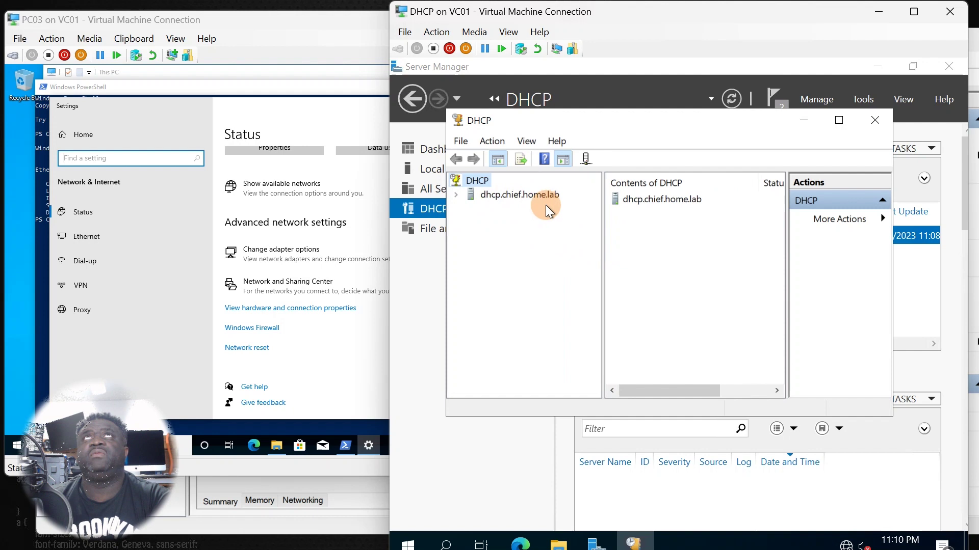
Expand dhcp.chief.home.lab with its IPv4 and IPv6 nodes and display the IPv4 Server Options
{"action": "left_click", "coordinate": [456, 195]}
{"action": "left_click", "coordinate": [471, 209]}
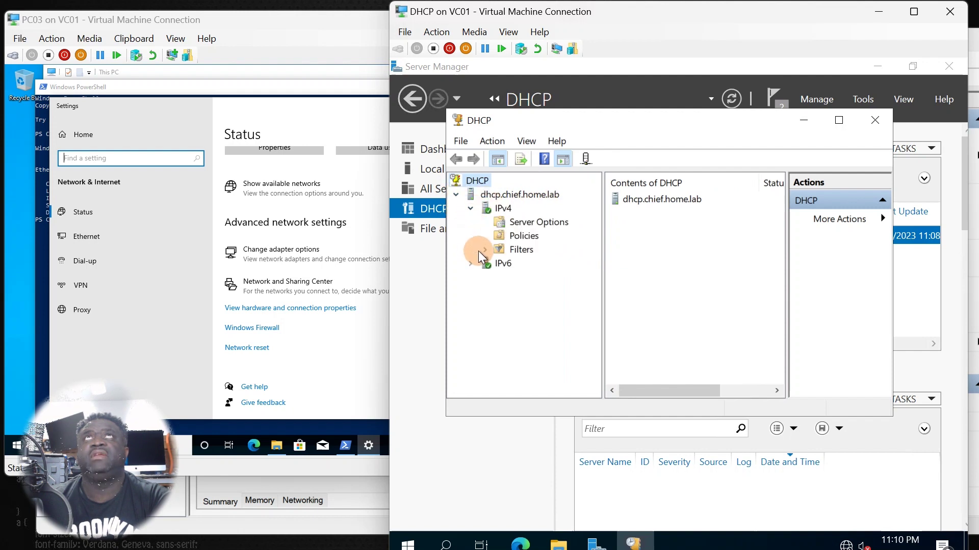
{"action": "left_click", "coordinate": [470, 264]}
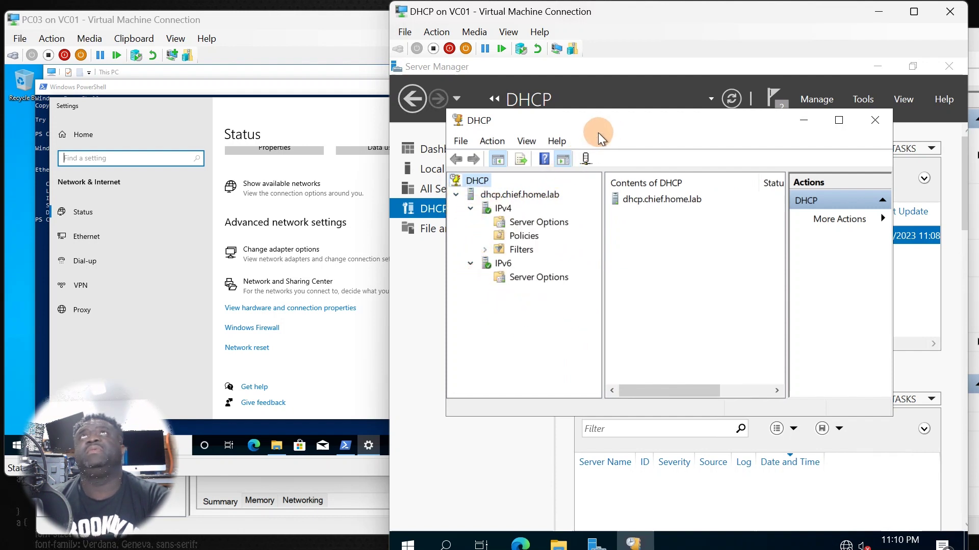
{"action": "left_click_drag", "start_coordinate": [553, 117], "coordinate": [523, 186]}
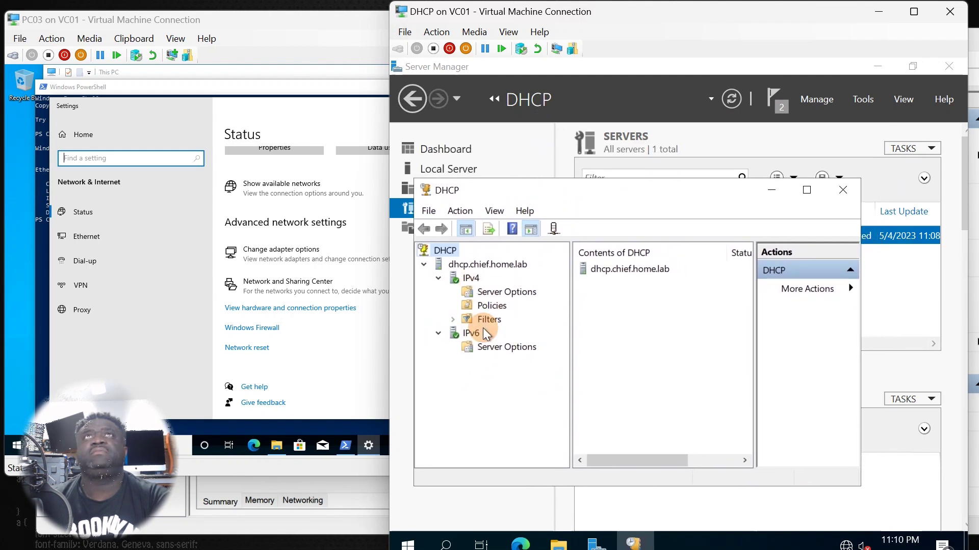
{"action": "left_click", "coordinate": [469, 279]}
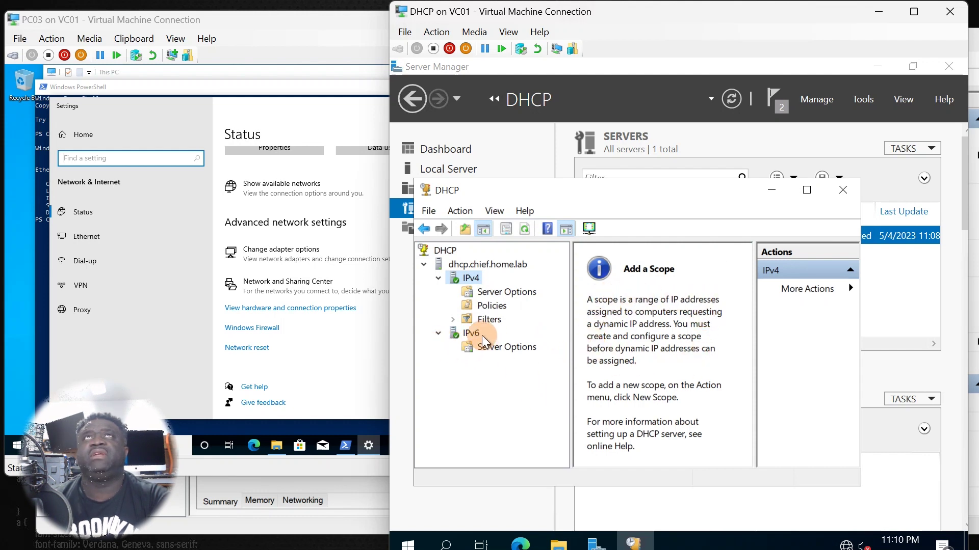
{"action": "left_click", "coordinate": [492, 295]}
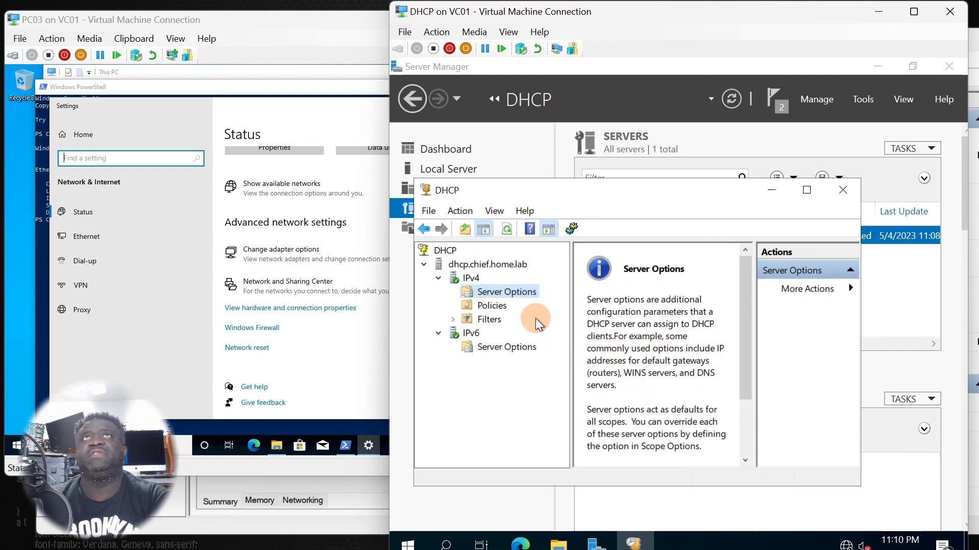
Open the IPv4 Server Options configuration and check option 003 Router, leaving its address empty
{"action": "right_click", "coordinate": [523, 296]}
{"action": "left_click", "coordinate": [573, 313]}
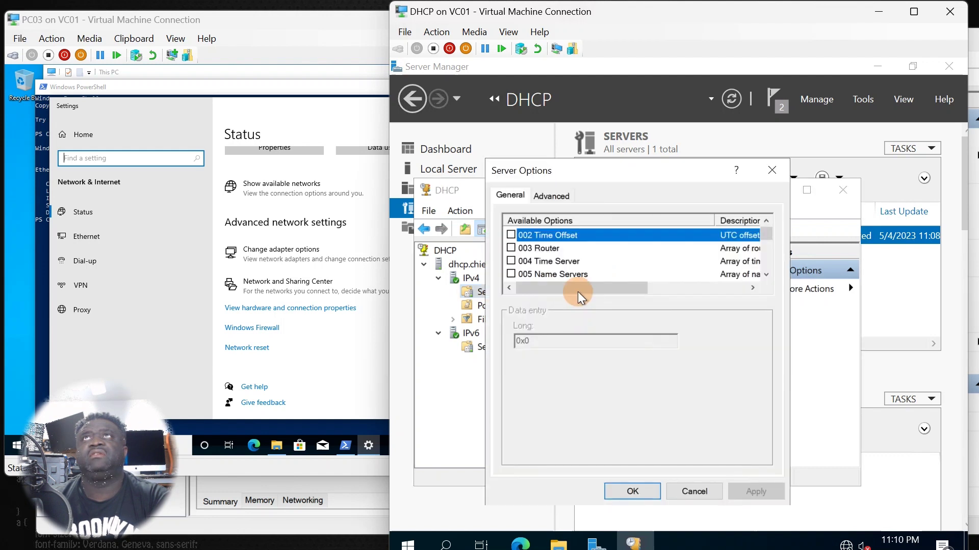
{"action": "left_click", "coordinate": [511, 248]}
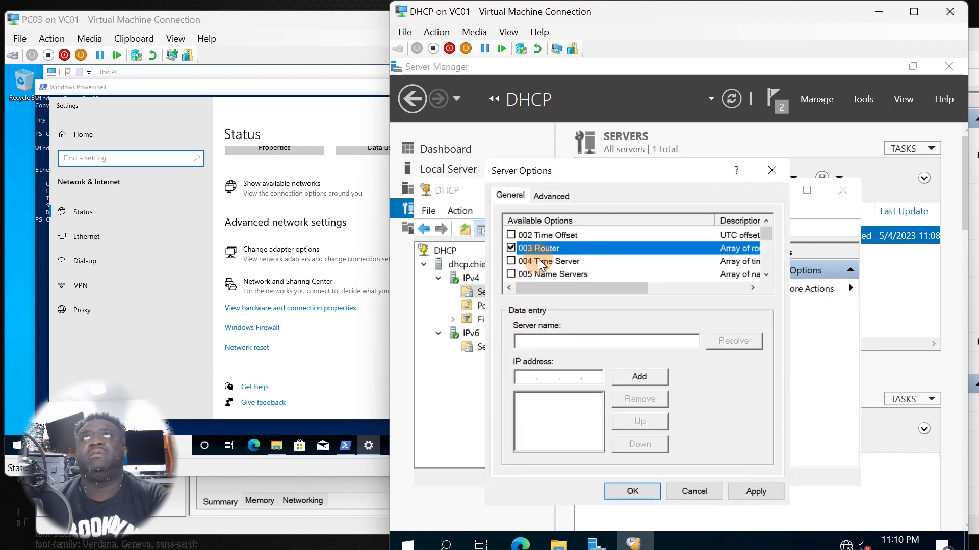
{"action": "scroll", "coordinate": [553, 276], "scroll_direction": "down", "scroll_amount": 9}
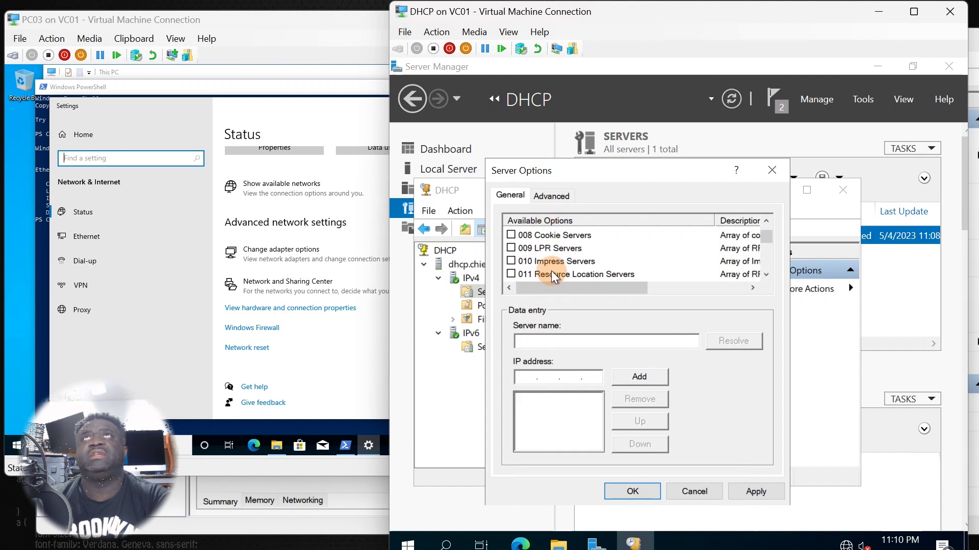
{"action": "scroll", "coordinate": [548, 274], "scroll_direction": "down", "scroll_amount": 13}
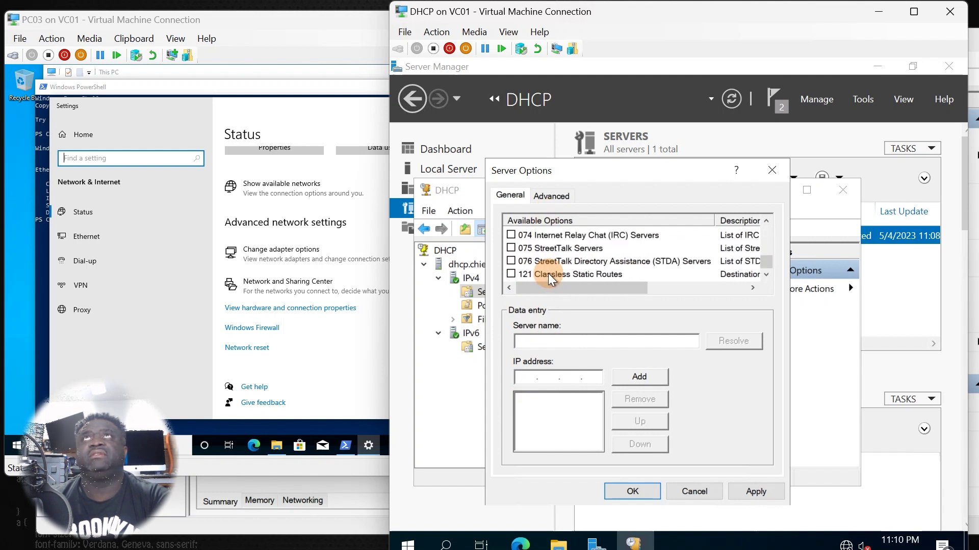
{"action": "scroll", "coordinate": [512, 276], "scroll_direction": "up", "scroll_amount": 20}
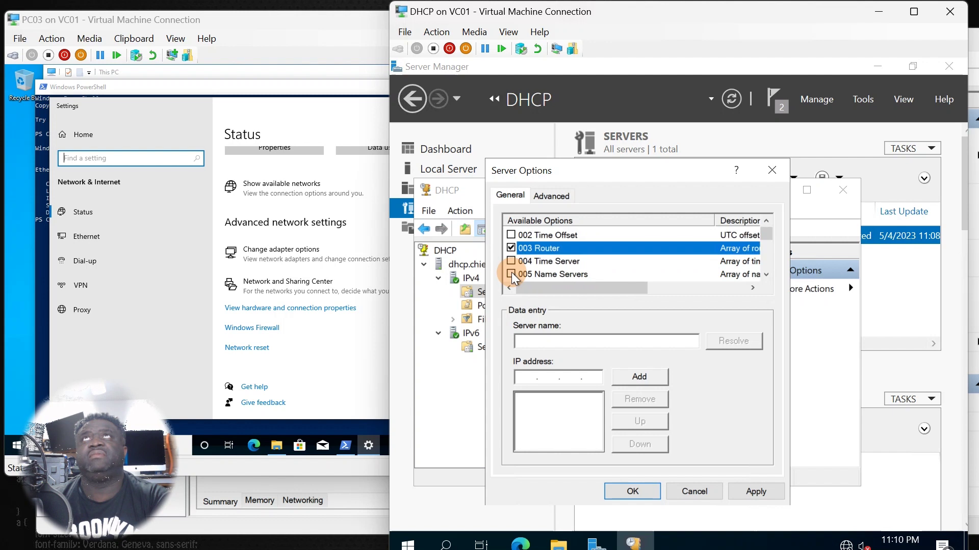
{"action": "left_click_drag", "start_coordinate": [576, 173], "coordinate": [546, 142]}
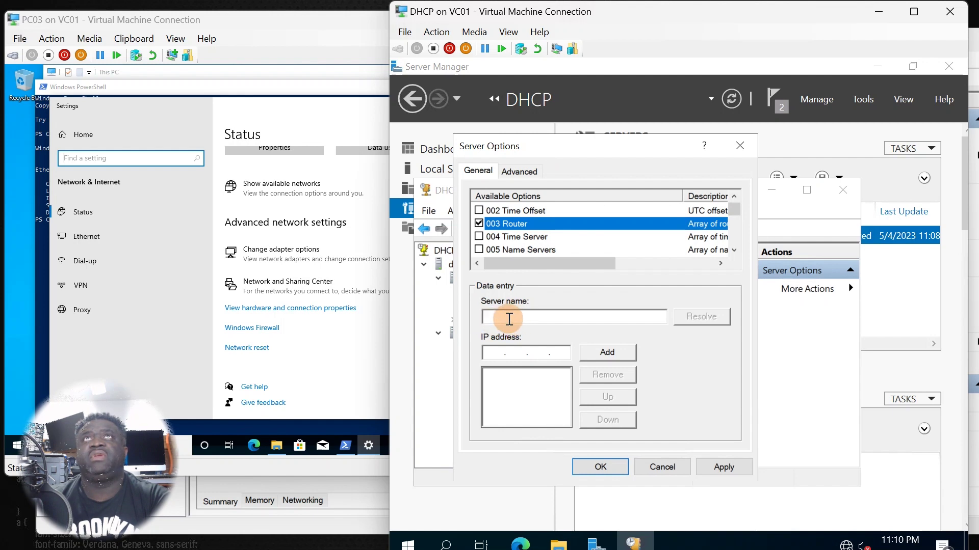
Cancel Server Options and start a new IPv4 scope, advancing to the Scope Name page
{"action": "left_click", "coordinate": [663, 466]}
{"action": "right_click", "coordinate": [474, 280]}
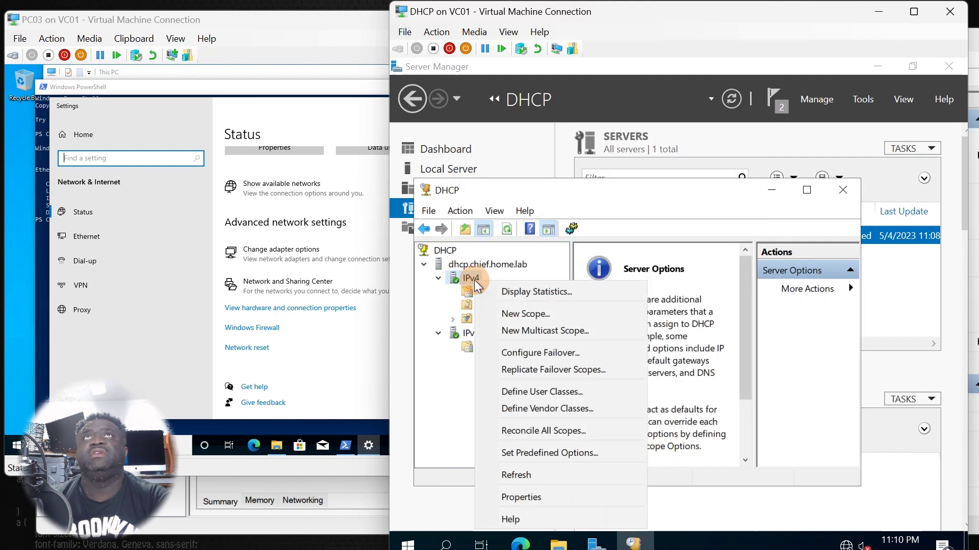
{"action": "left_click", "coordinate": [516, 314]}
{"action": "left_click", "coordinate": [730, 476]}
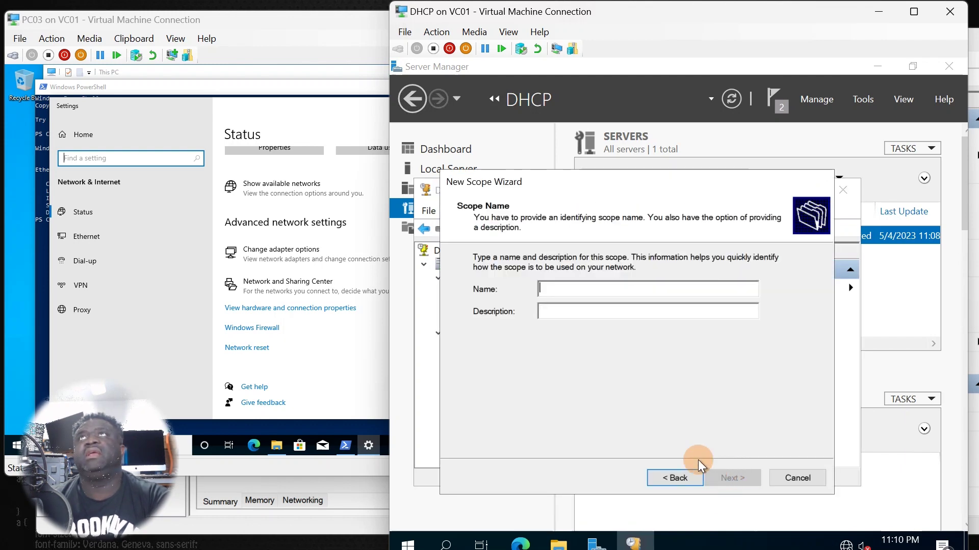
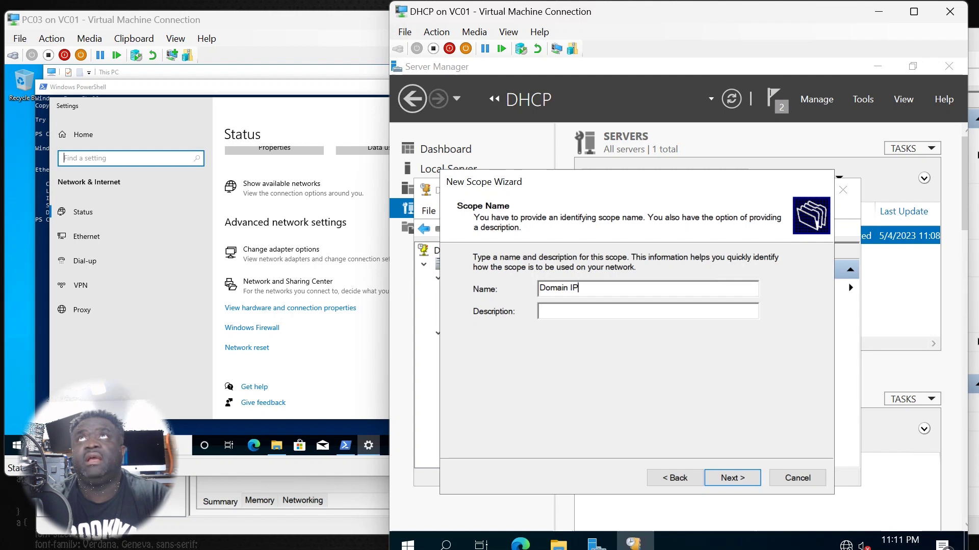
Start entering the description for the Domain IPs scope
{"action": "left_click", "coordinate": [540, 311]}
Describe the scope as 'Issue IPs to Domain Computers', correct the typo, and continue
{"action": "type", "text": "Issue IPs t"}
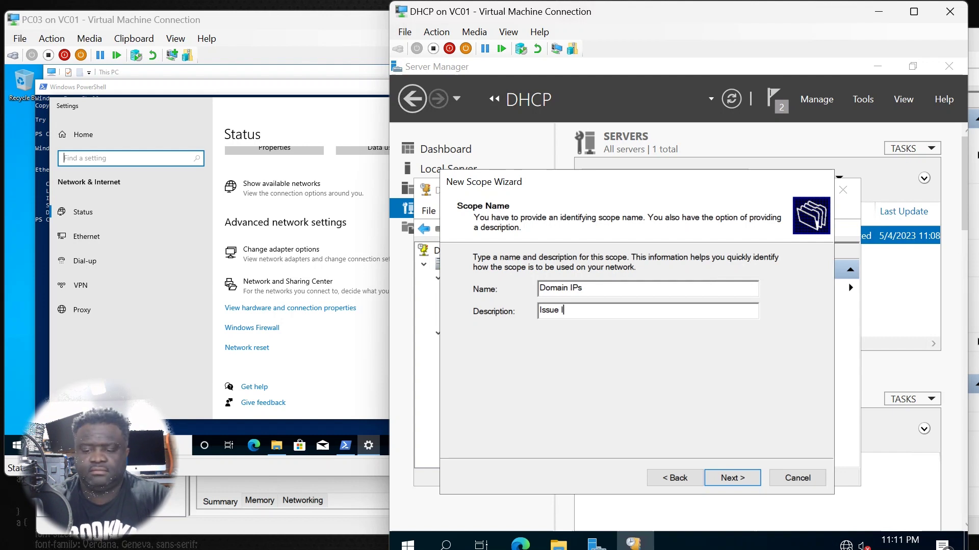
{"action": "type", "text": "o "}
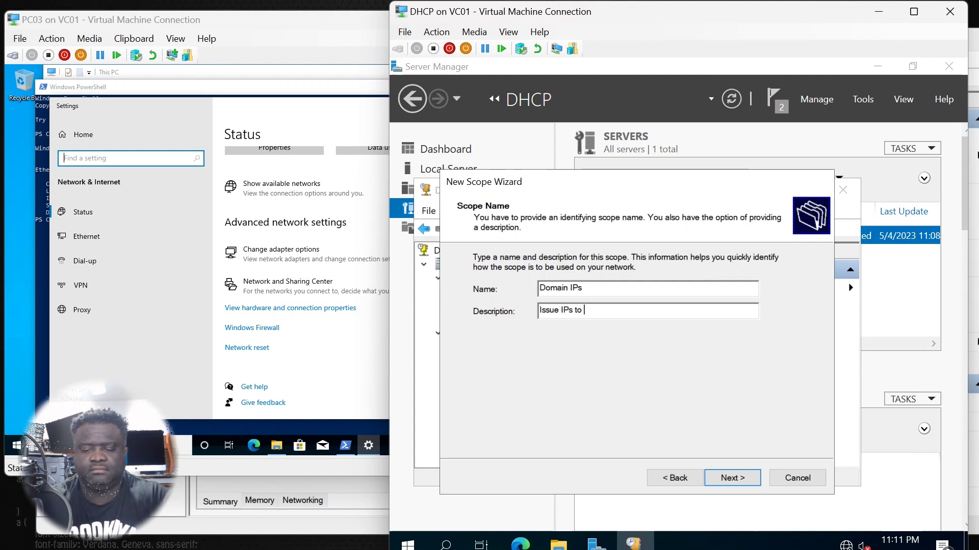
{"action": "type", "text": "Domain Compurter"}
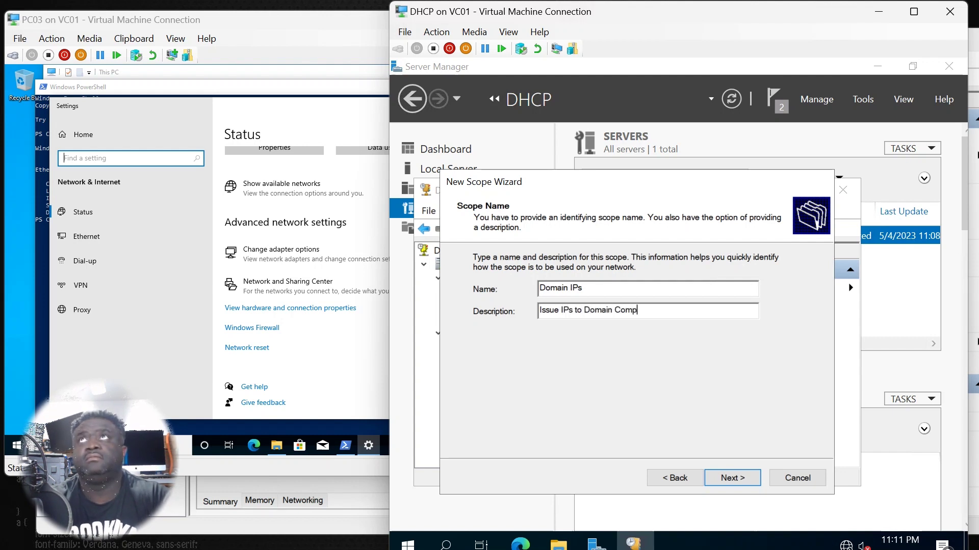
{"action": "key", "text": "BackSpace"}
{"action": "key", "text": "BackSpace"}
{"action": "key", "text": "BackSpace"}
{"action": "key", "text": "BackSpace"}
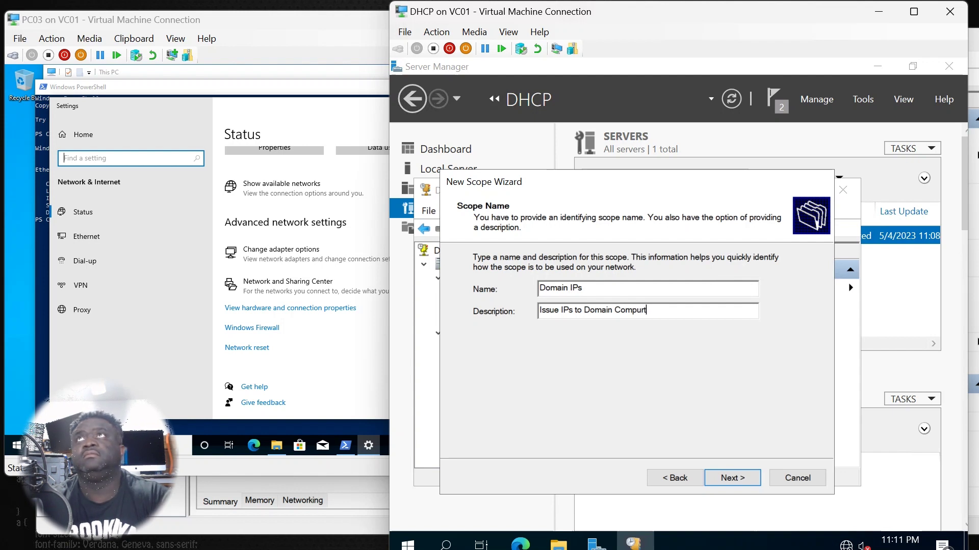
{"action": "type", "text": "ters"}
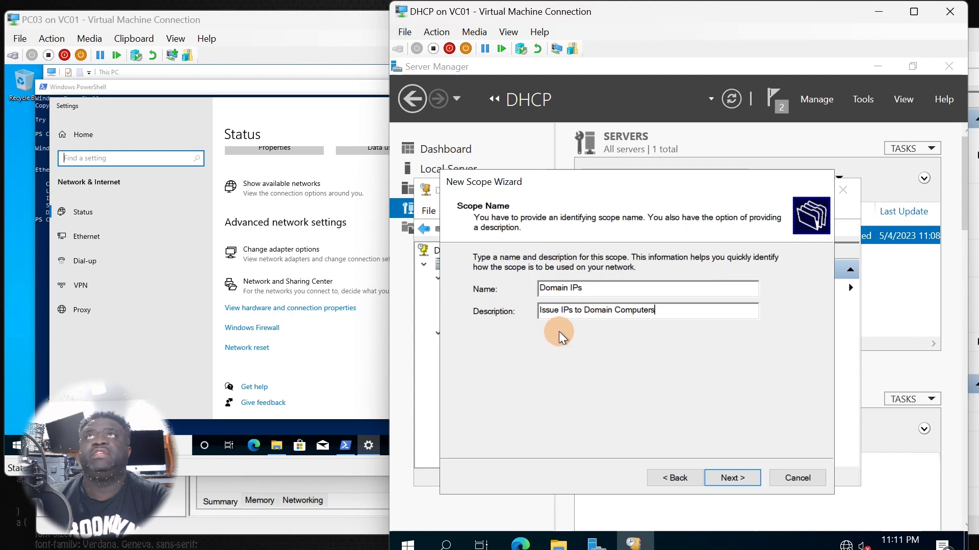
{"action": "left_click", "coordinate": [729, 476]}
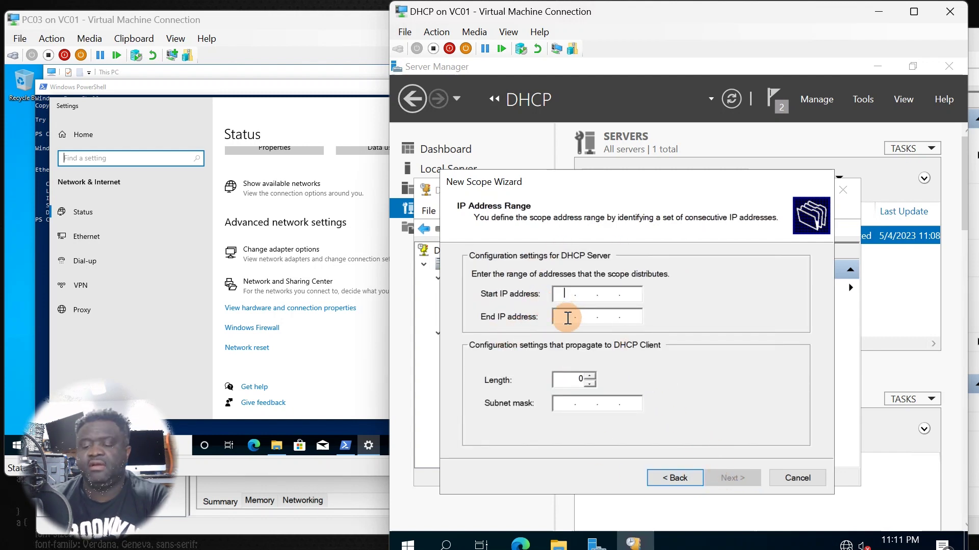
Enter 172.16.1.101 as the scope's start IP address
{"action": "key", "text": "End"}
{"action": "key", "text": "End"}
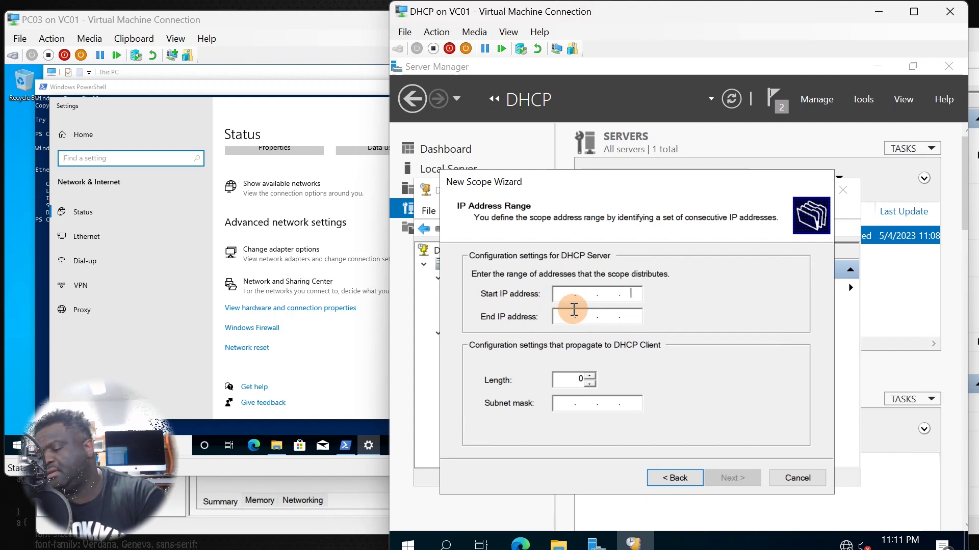
{"action": "key", "text": "Left"}
{"action": "key", "text": "Left"}
{"action": "key", "text": "Left"}
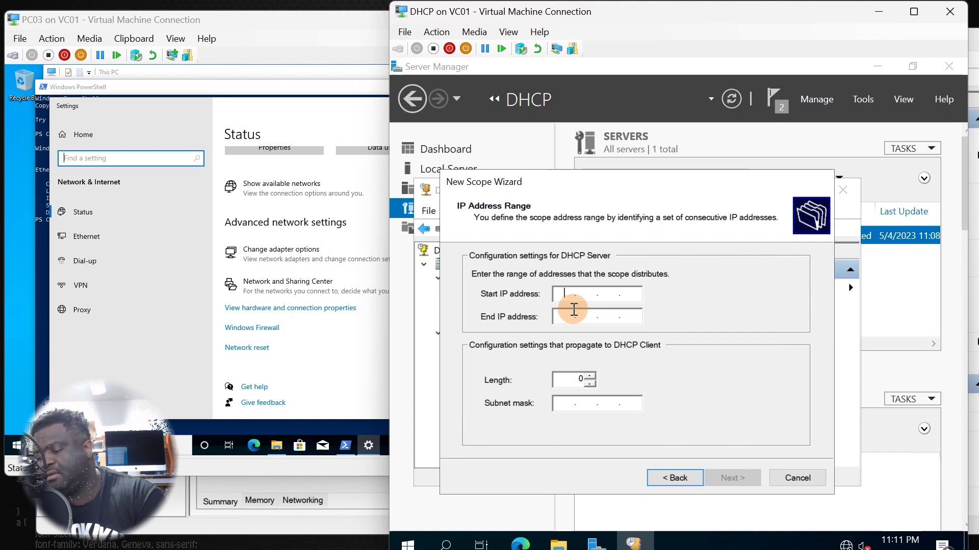
{"action": "type", "text": "172 . . ."}
{"action": "key", "text": "alt+b"}
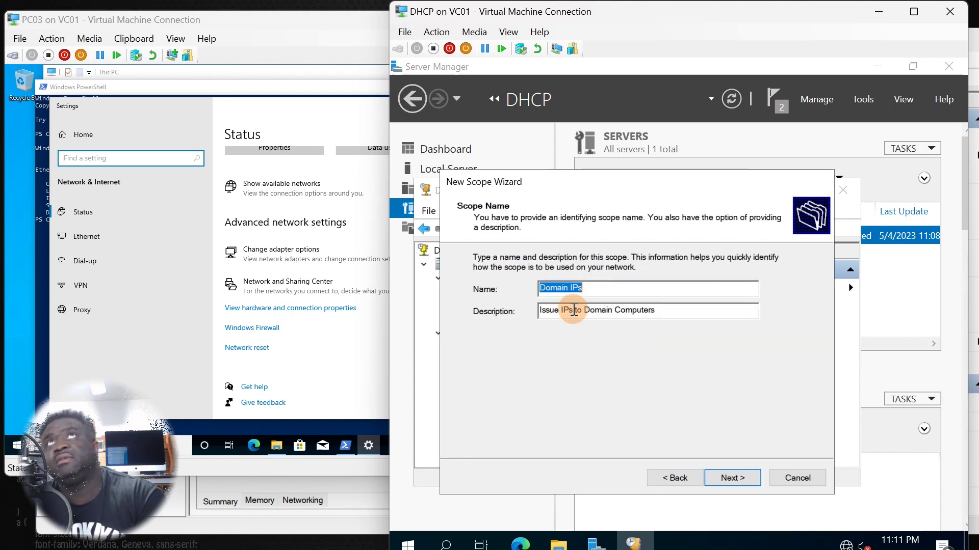
{"action": "left_click", "coordinate": [731, 477]}
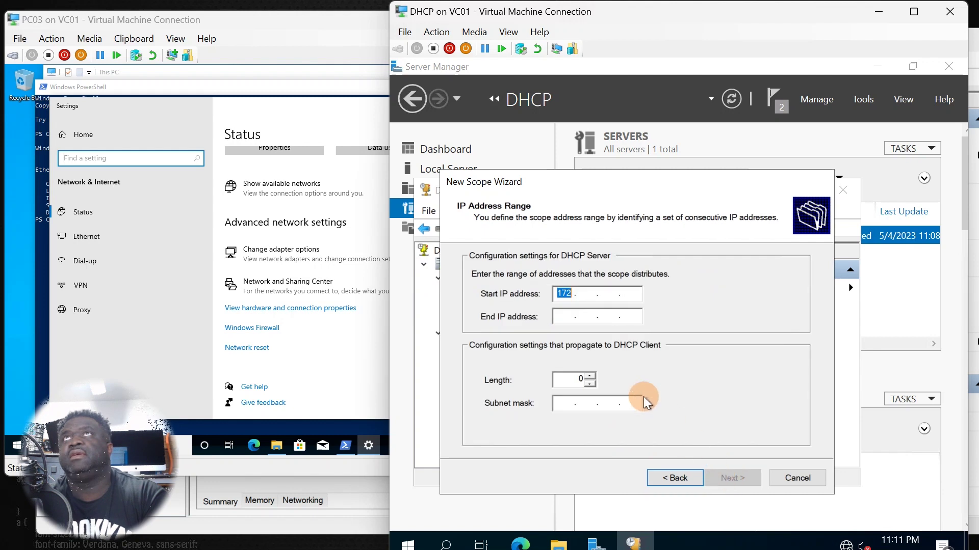
{"action": "key", "text": "period"}
{"action": "type", "text": "16 . "}
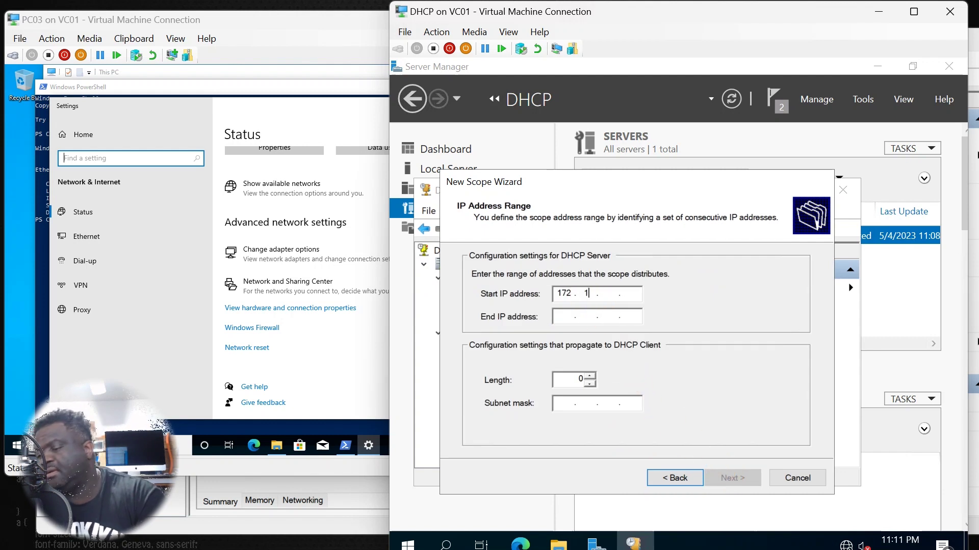
{"action": "type", "text": "1 . "}
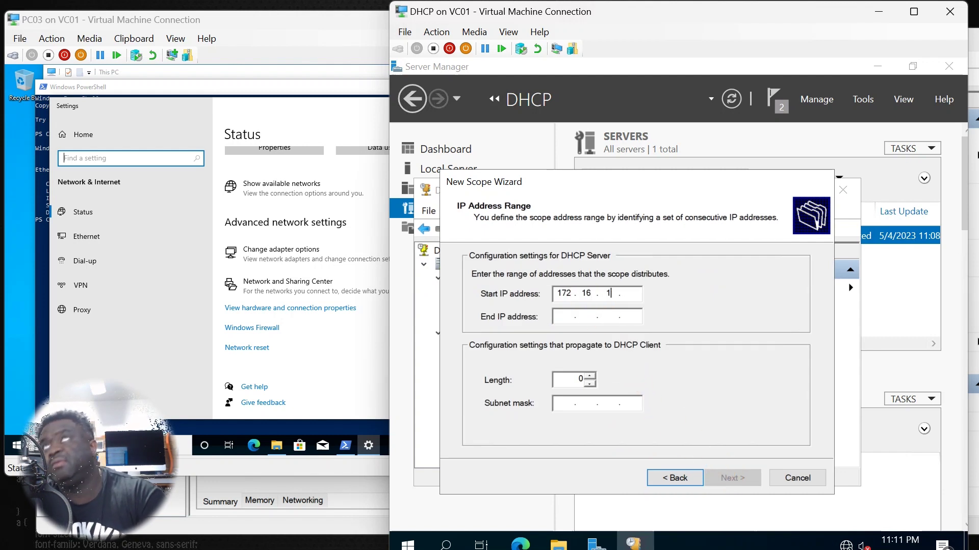
{"action": "type", "text": "101"}
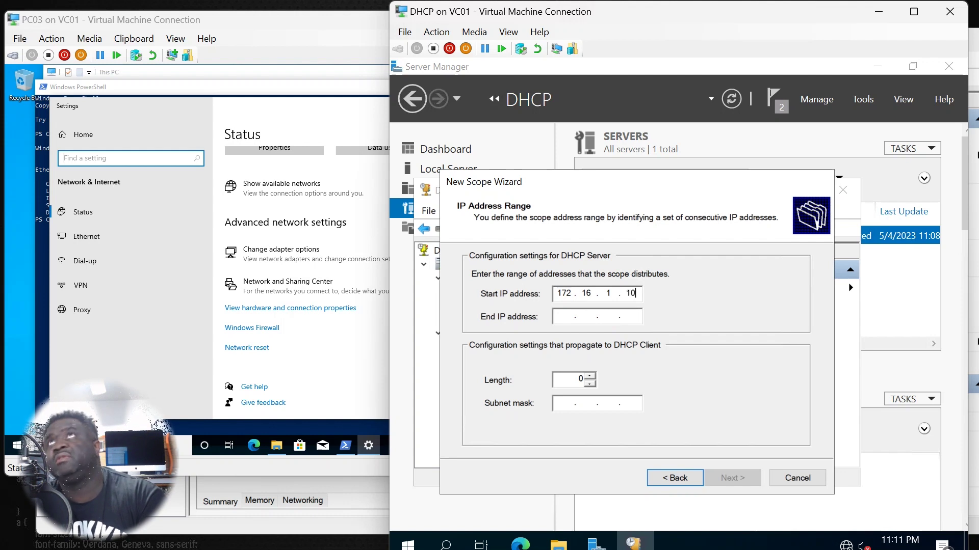
Set the end IP to 172.16.1.121, keeping mask 255.255.0.0, and continue
{"action": "left_click", "coordinate": [564, 316]}
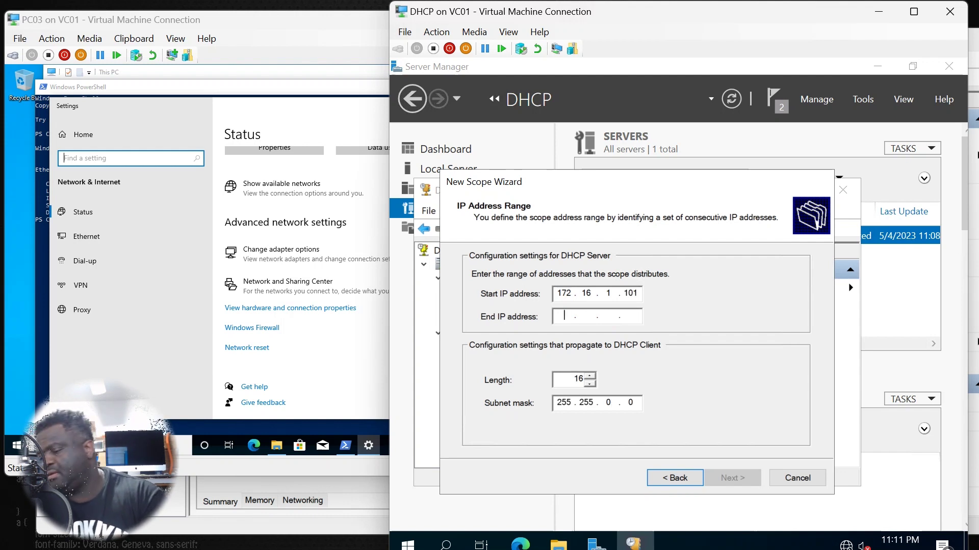
{"action": "type", "text": "172 . 16 . 1 . 1"}
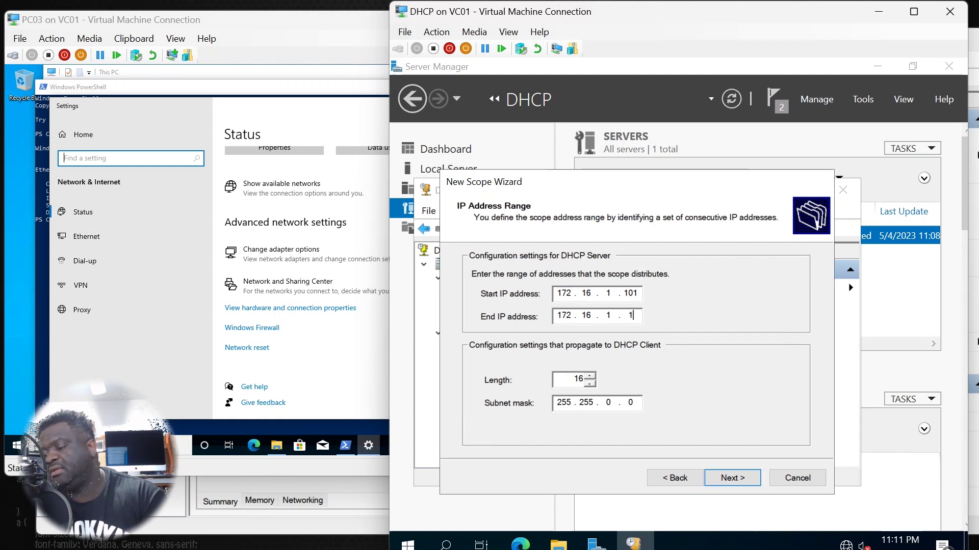
{"action": "type", "text": "49"}
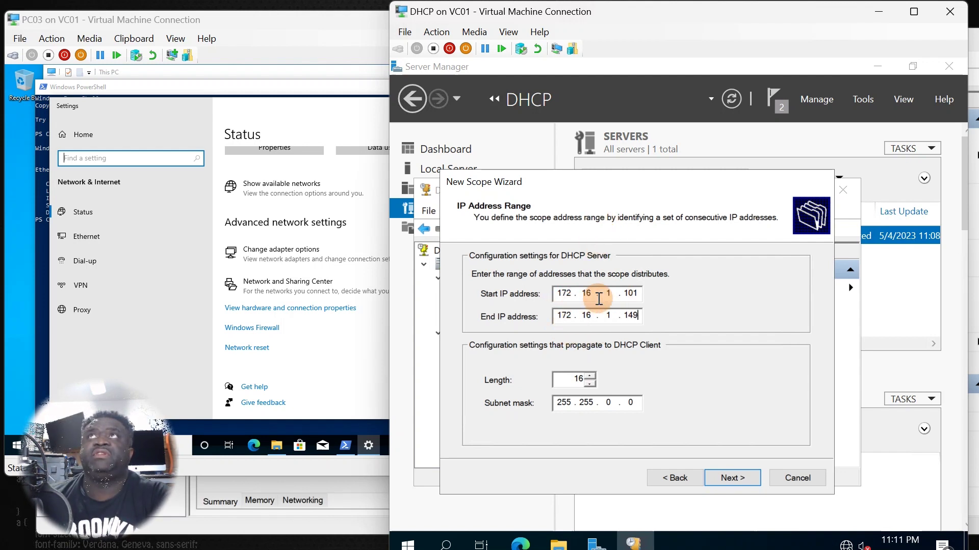
{"action": "left_click", "coordinate": [637, 320]}
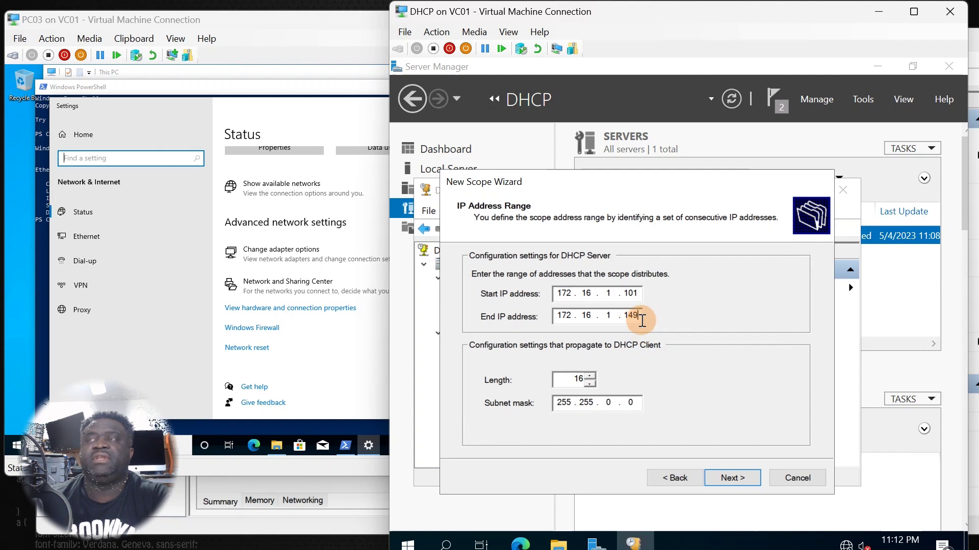
{"action": "key", "text": "BackSpace"}
{"action": "key", "text": "BackSpace"}
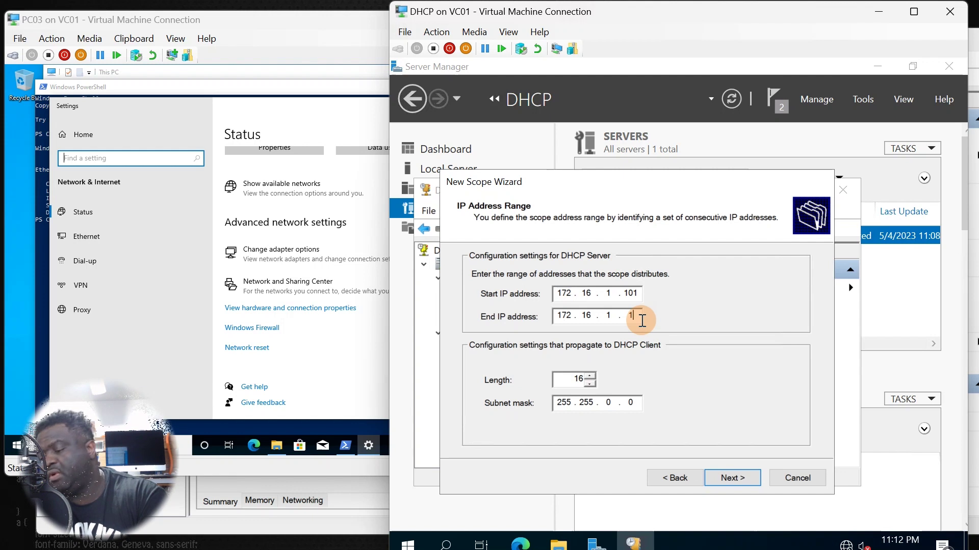
{"action": "type", "text": "2"}
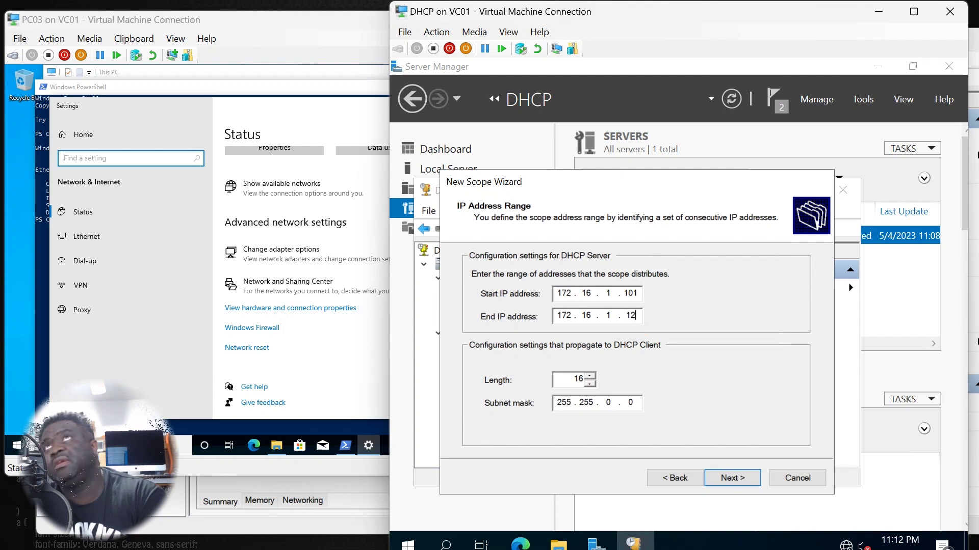
{"action": "type", "text": "1"}
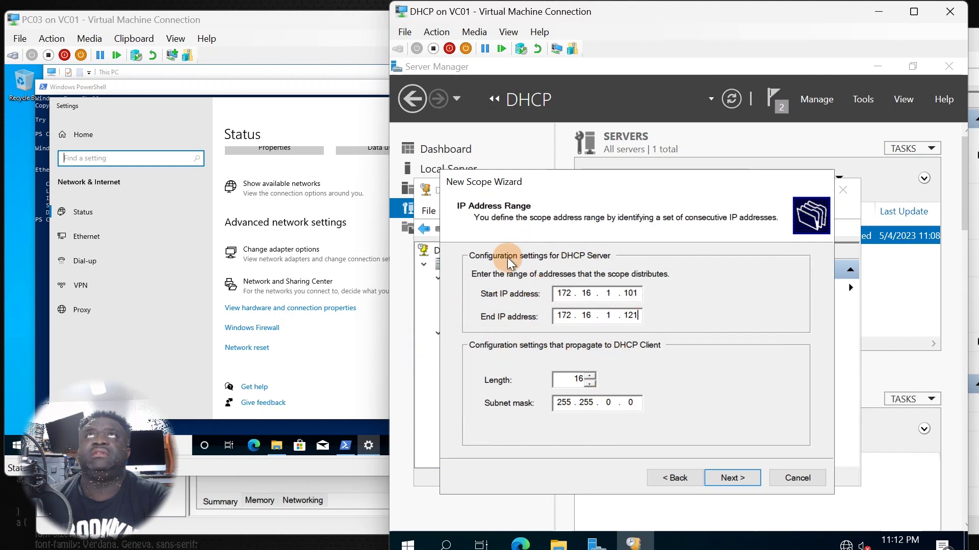
{"action": "left_click", "coordinate": [729, 480]}
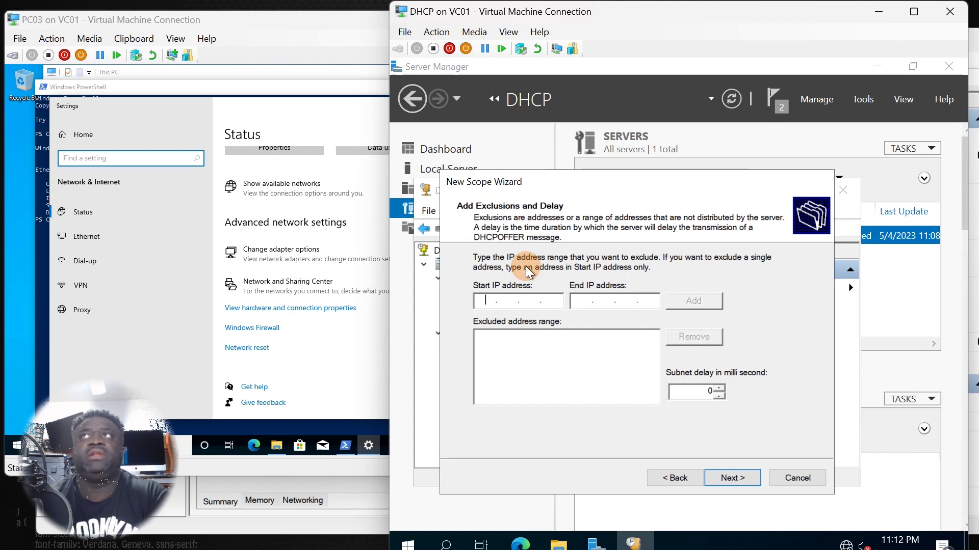
Recheck the 172.16.1.101–172.16.1.121 range, then return to the empty exclusions page
{"action": "left_click", "coordinate": [662, 477]}
{"action": "double_click", "coordinate": [626, 294]}
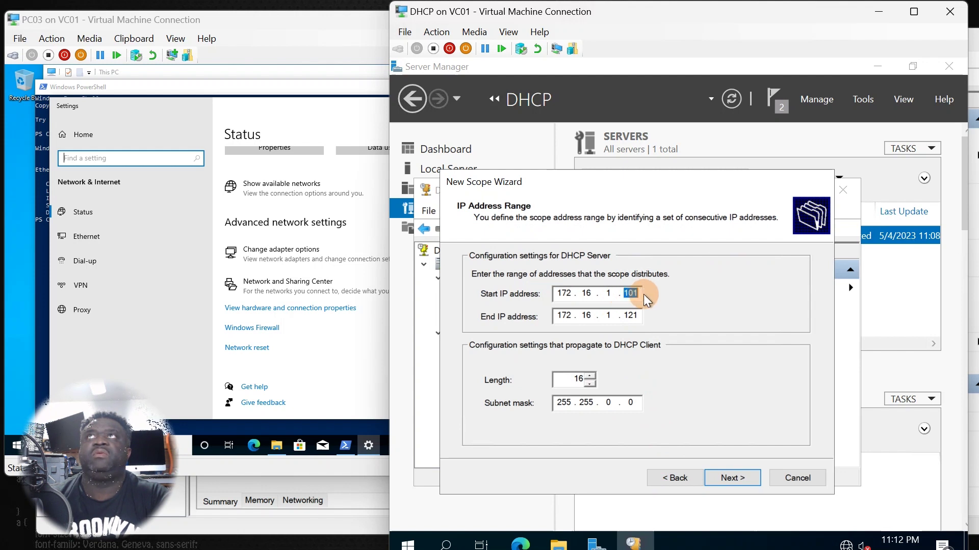
{"action": "double_click", "coordinate": [632, 316]}
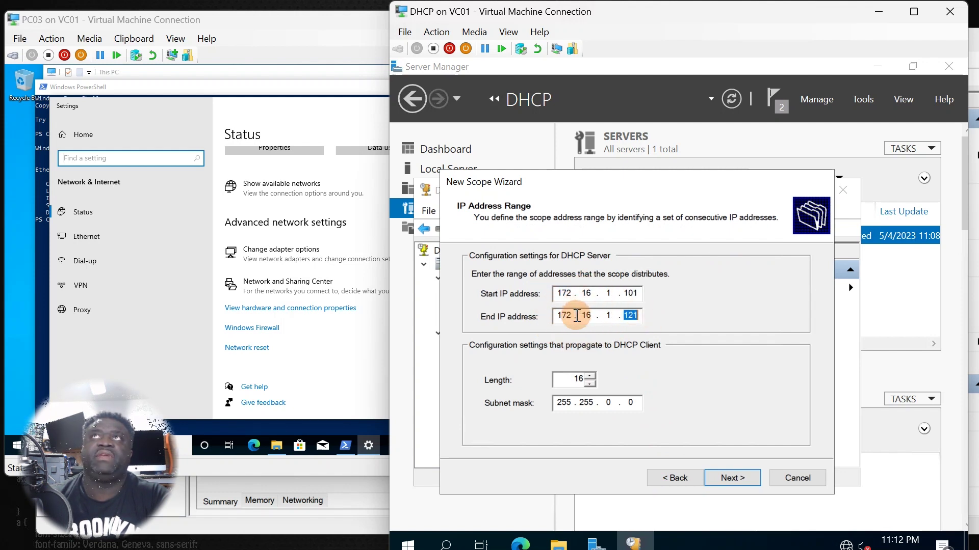
{"action": "left_click", "coordinate": [722, 481]}
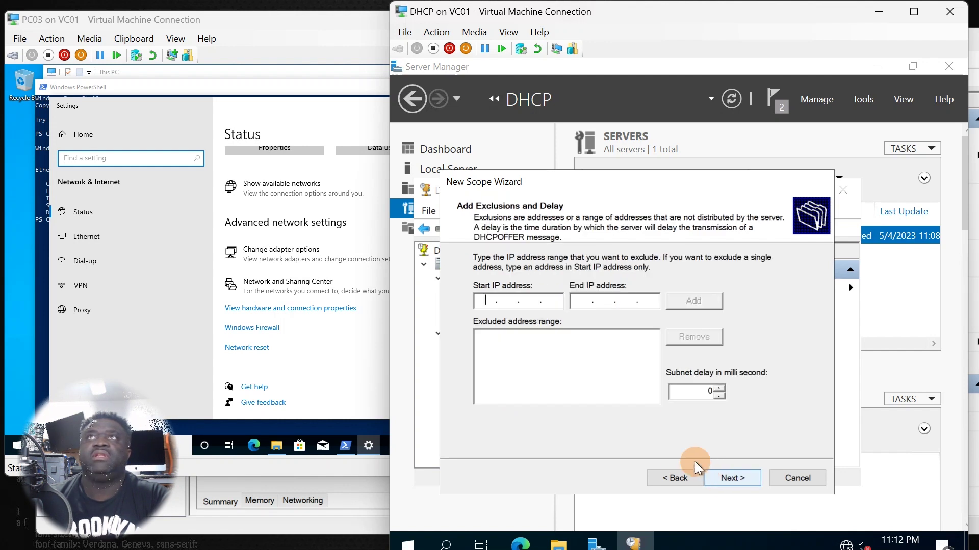
{"action": "left_click", "coordinate": [673, 476]}
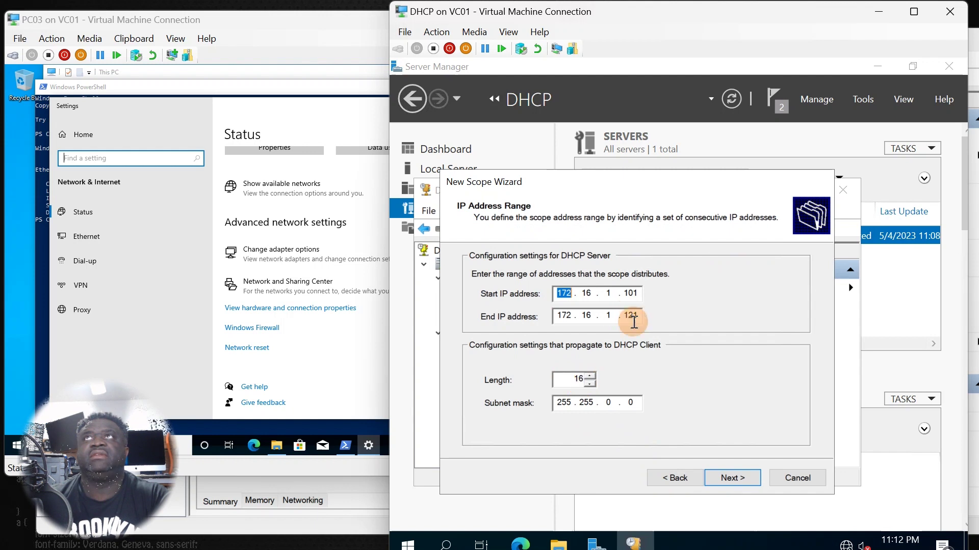
{"action": "left_click", "coordinate": [730, 477]}
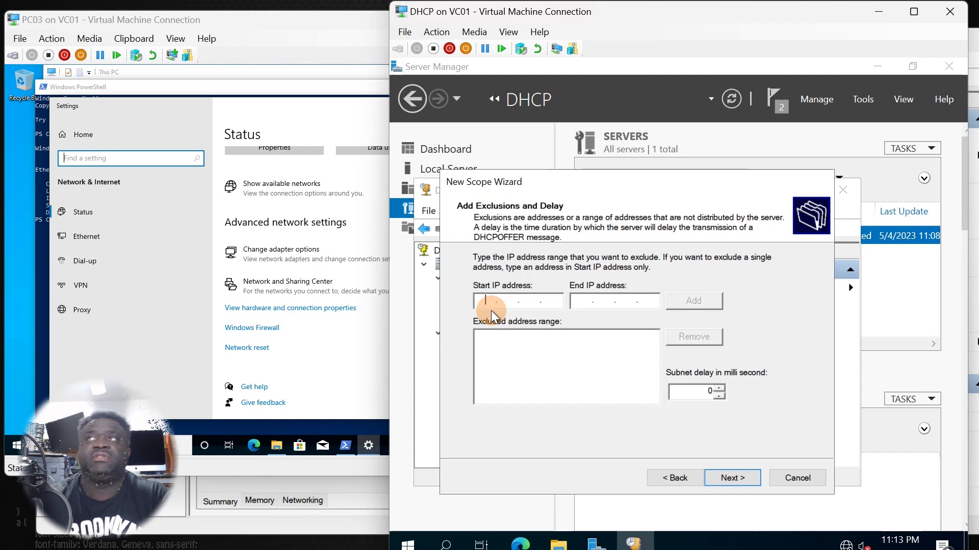
Skip exclusions, keep the 8-day lease, and choose to configure DHCP options now
{"action": "left_click", "coordinate": [720, 478]}
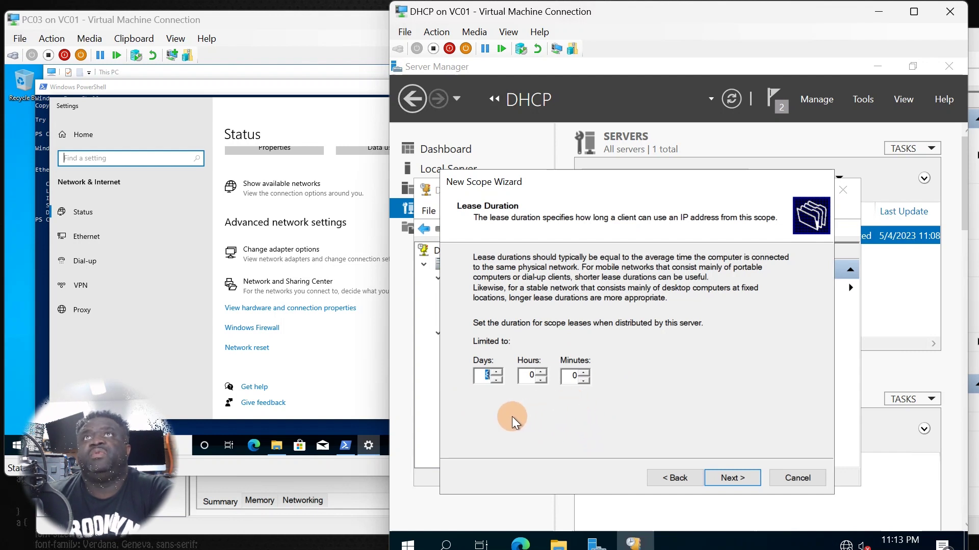
{"action": "left_click", "coordinate": [732, 479]}
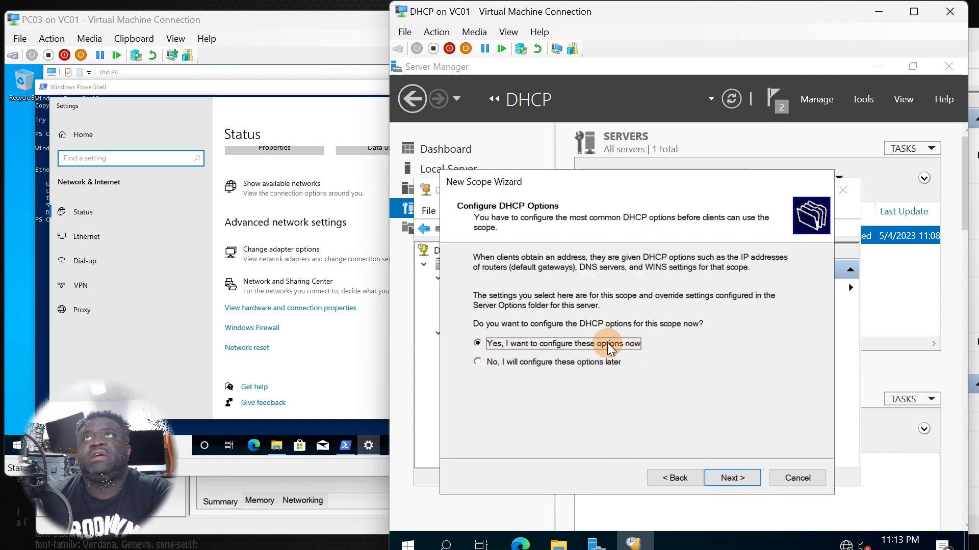
{"action": "left_click", "coordinate": [724, 477]}
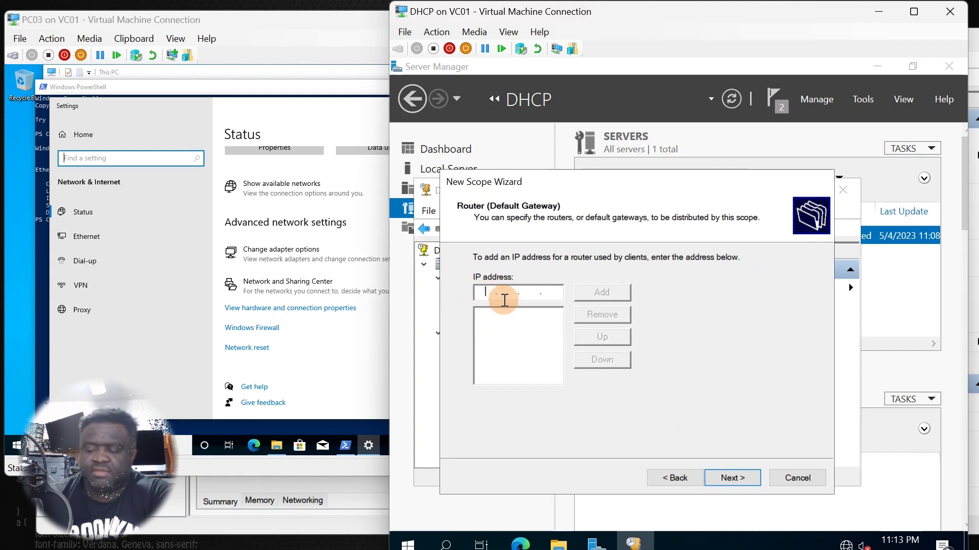
Add 172.16.1.1 as the scope's default gateway and continue
{"action": "type", "text": "172.16"}
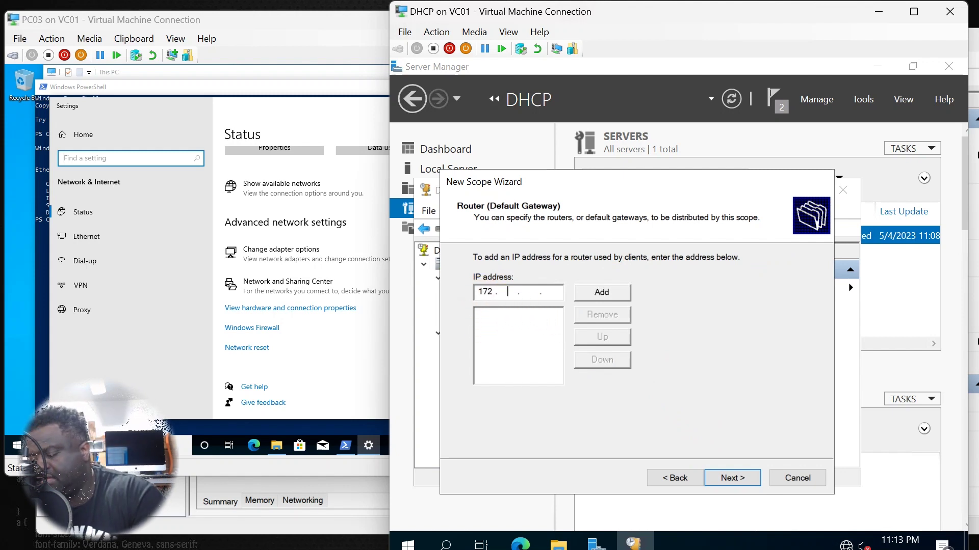
{"action": "type", "text": ".1."}
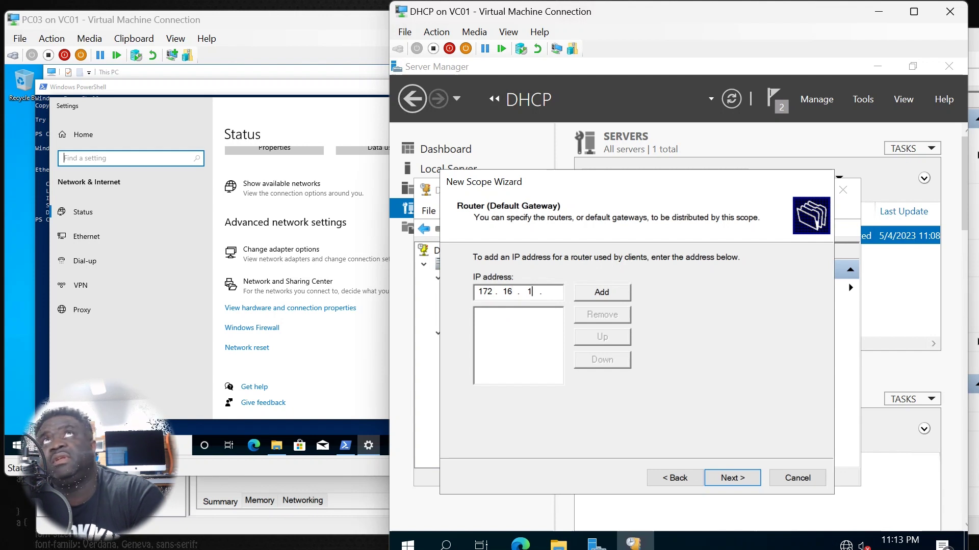
{"action": "type", "text": "1"}
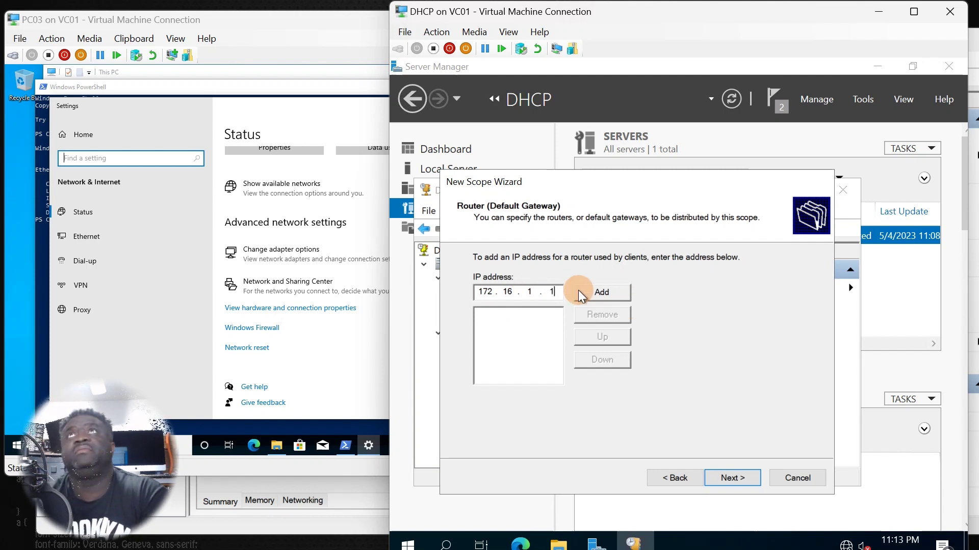
{"action": "left_click", "coordinate": [596, 293]}
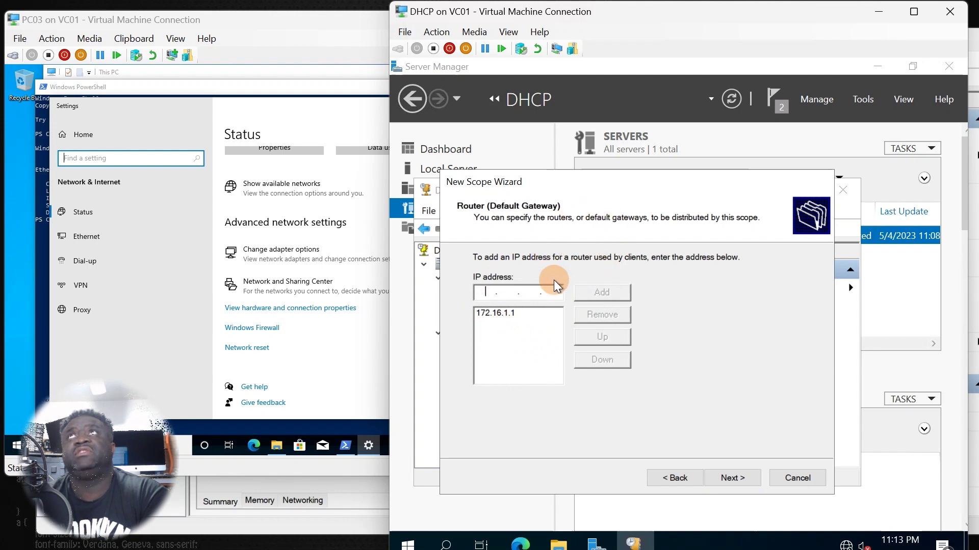
{"action": "left_click", "coordinate": [733, 479]}
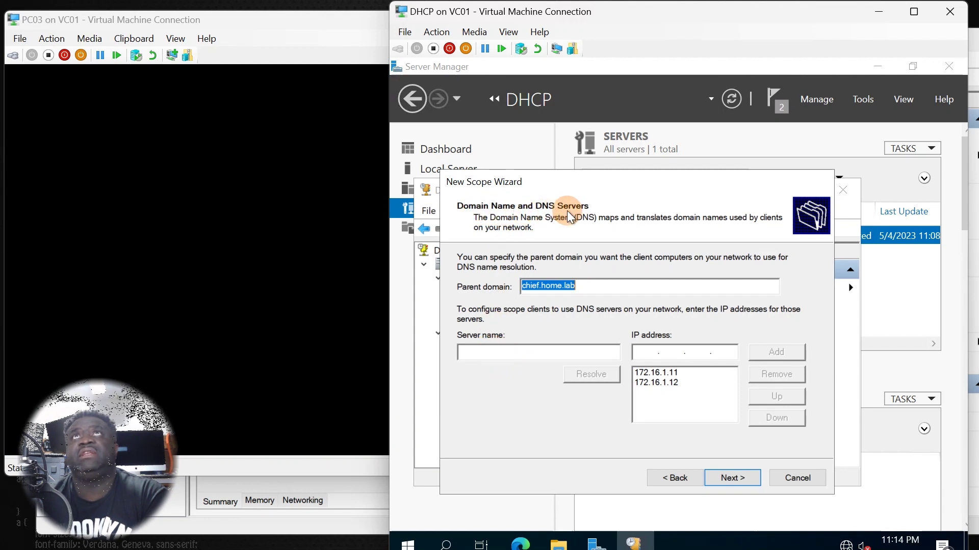
Resolve server name dc01 alongside DNS servers 172.16.1.11 and 172.16.1.12
{"action": "left_click", "coordinate": [489, 353]}
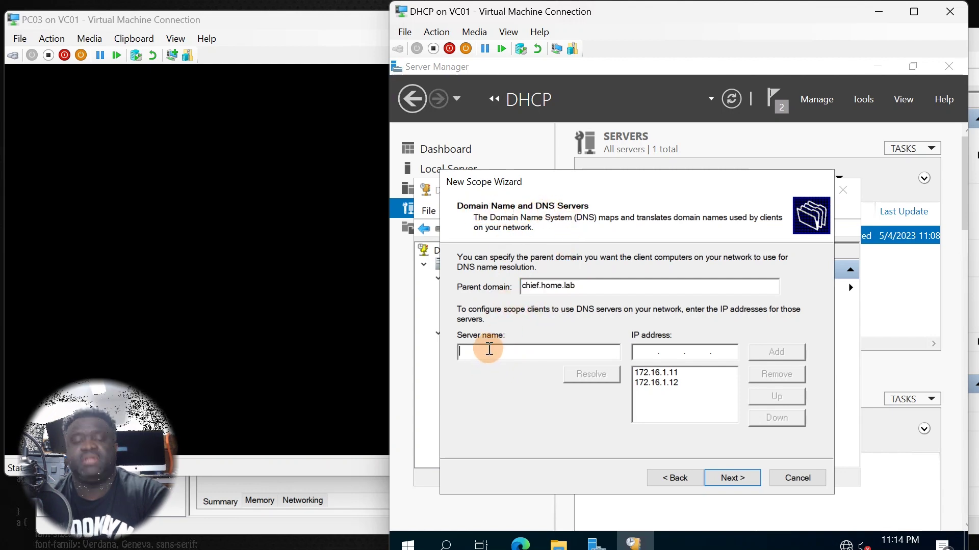
{"action": "type", "text": "dc"}
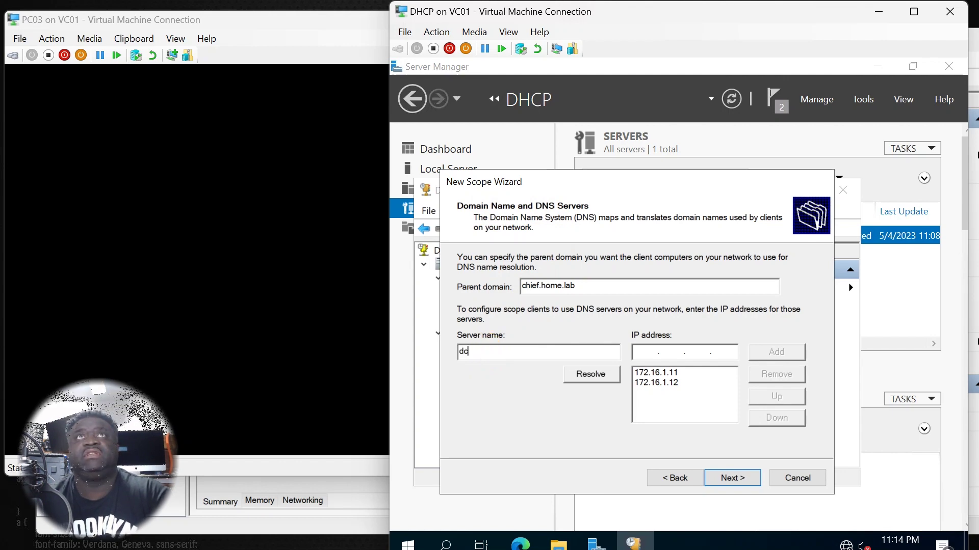
{"action": "type", "text": "01"}
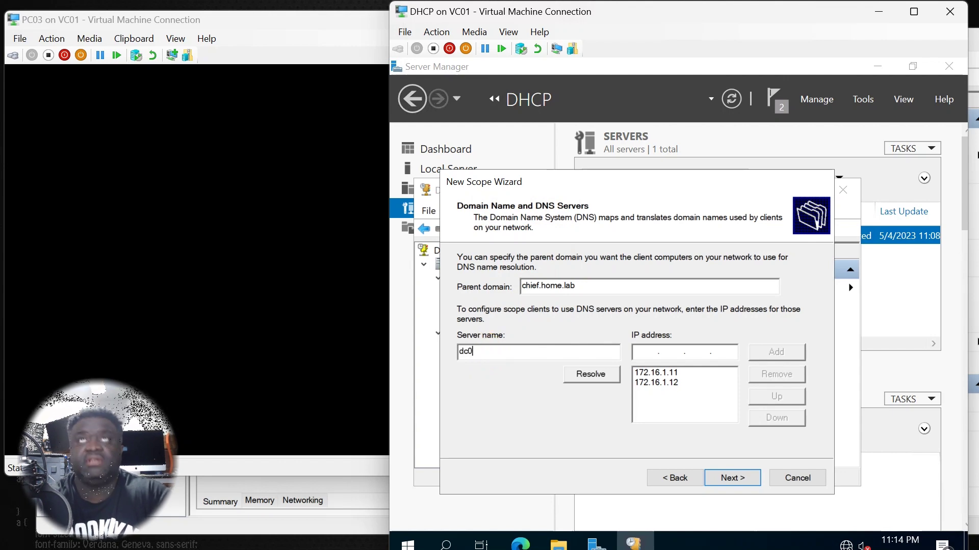
{"action": "left_click", "coordinate": [650, 352]}
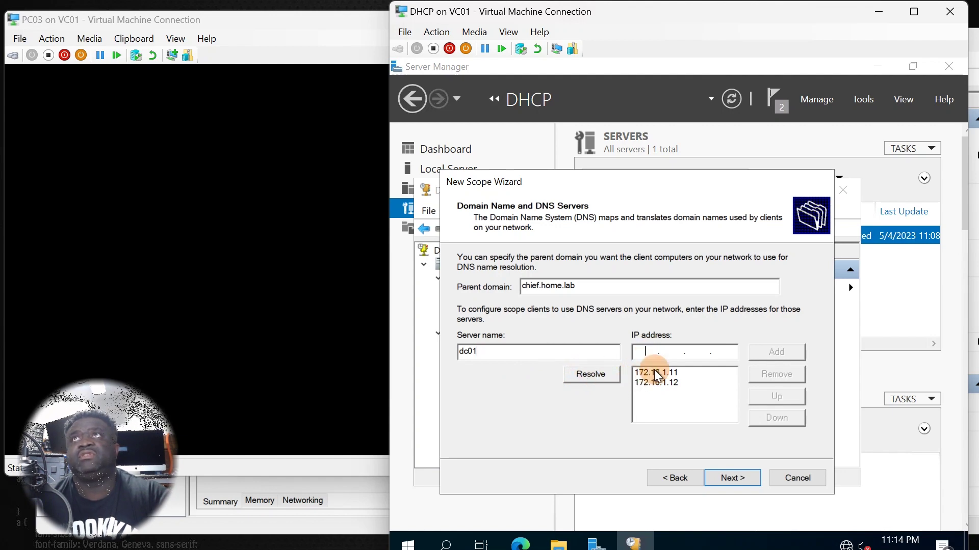
{"action": "left_click", "coordinate": [653, 373]}
{"action": "left_click", "coordinate": [656, 382]}
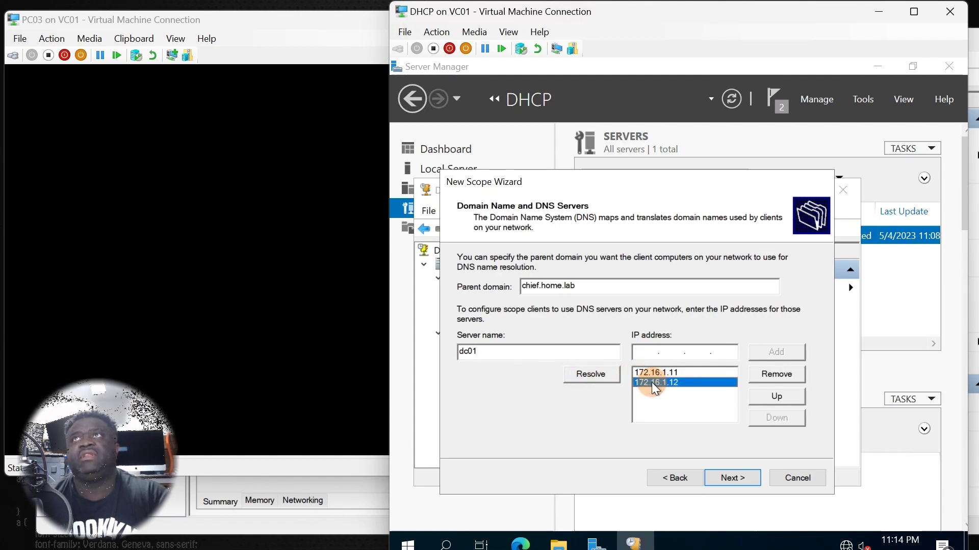
{"action": "left_click", "coordinate": [576, 374]}
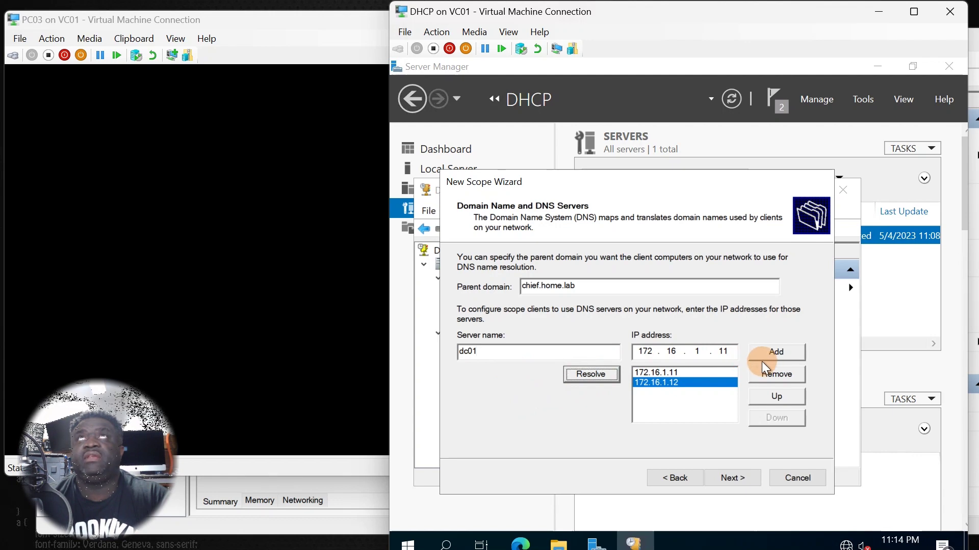
Accept the DNS settings, skip WINS servers, and activate the scope now
{"action": "left_click", "coordinate": [726, 477]}
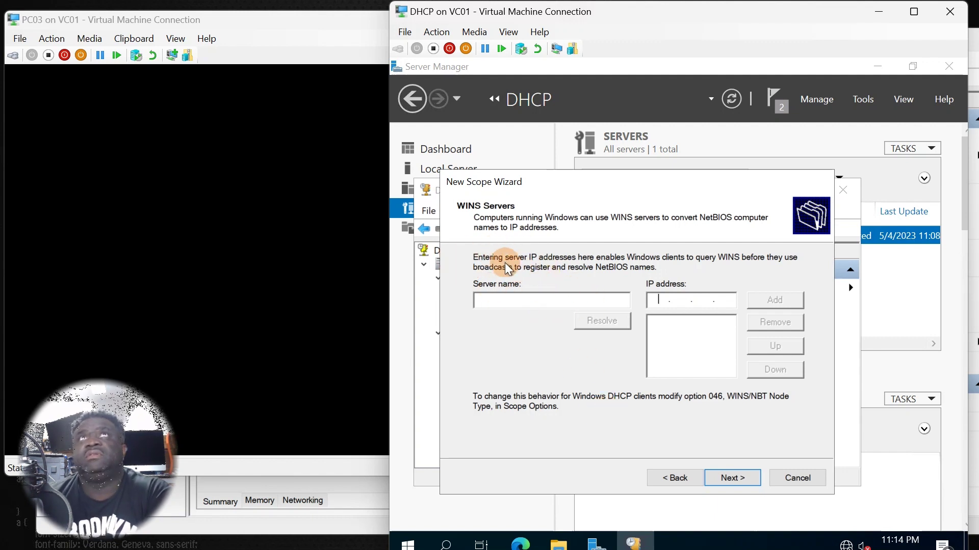
{"action": "left_click", "coordinate": [728, 479]}
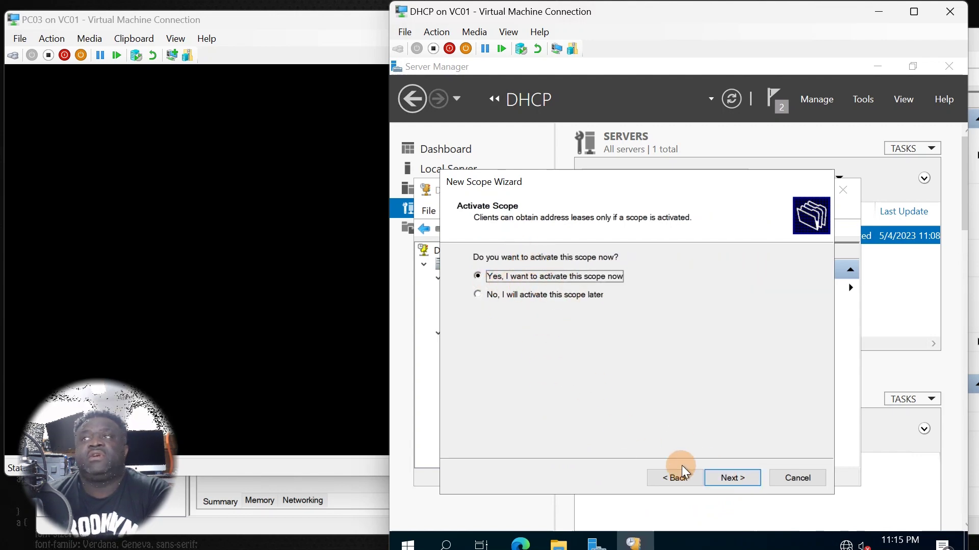
{"action": "left_click", "coordinate": [728, 477]}
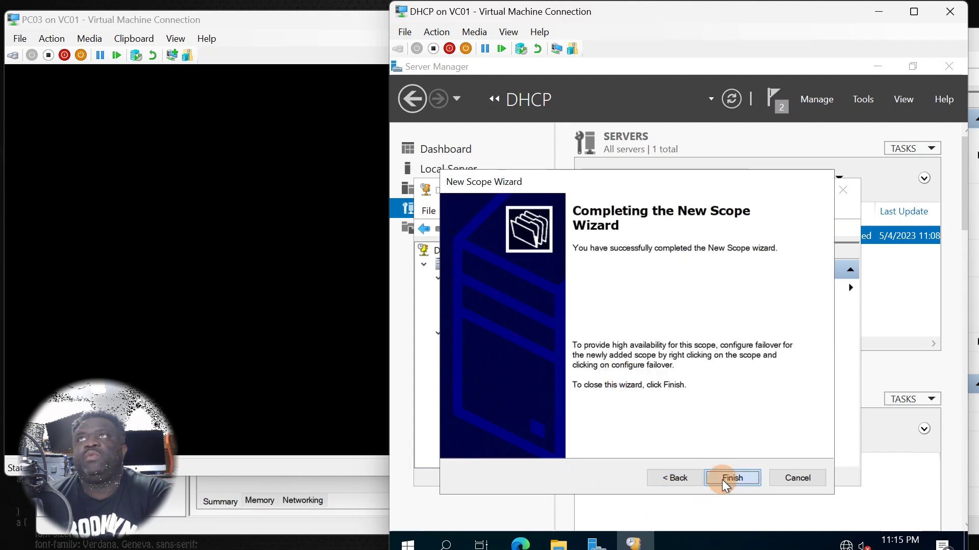
Finish the wizard and expand the new Domain IPs scope in the tree
{"action": "left_click", "coordinate": [731, 477]}
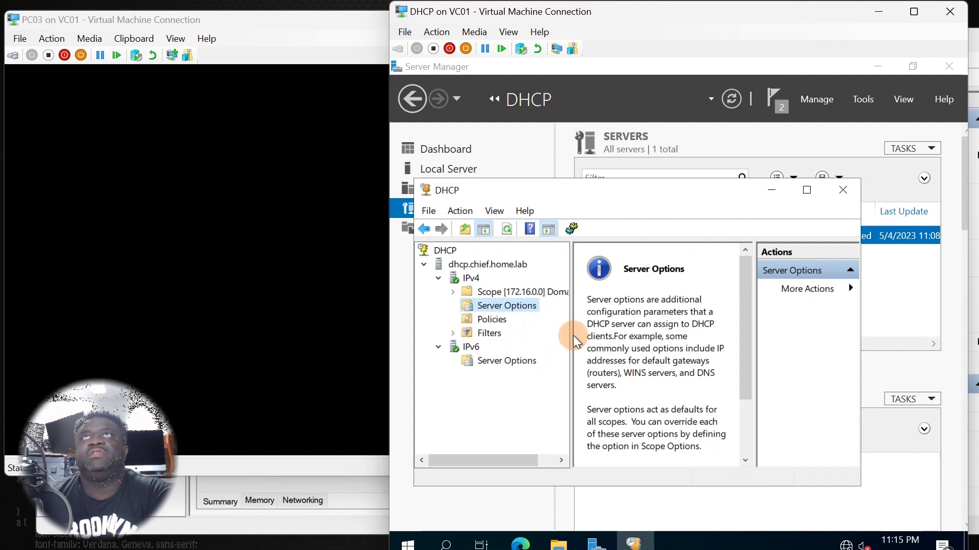
{"action": "left_click_drag", "start_coordinate": [571, 337], "coordinate": [612, 339]}
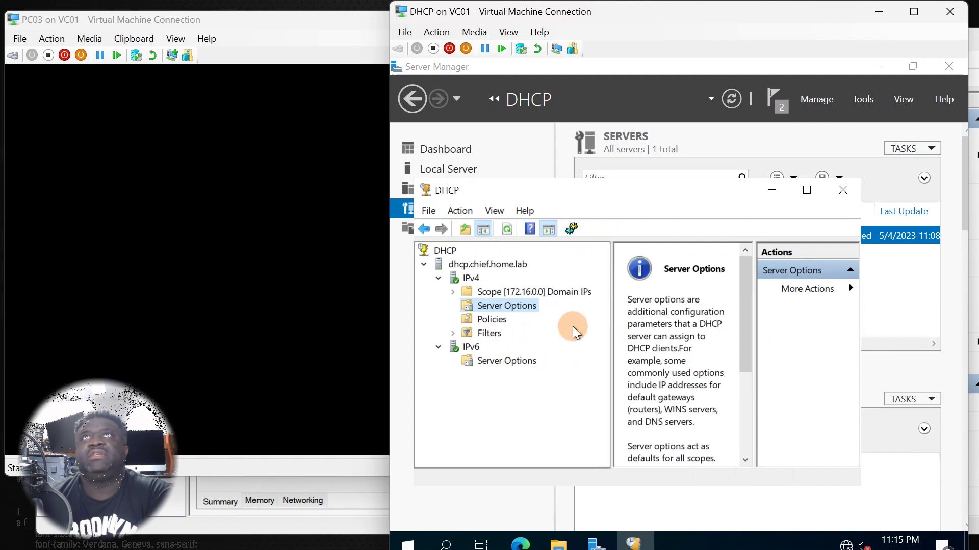
{"action": "double_click", "coordinate": [510, 292]}
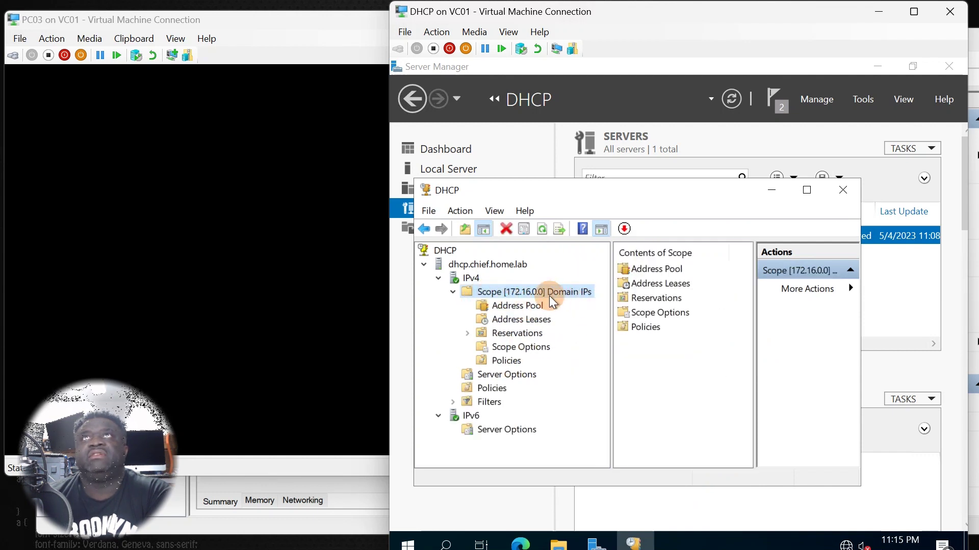
Review the Domain IPs scope properties on the General, DNS and Advanced tabs
{"action": "right_click", "coordinate": [497, 295]}
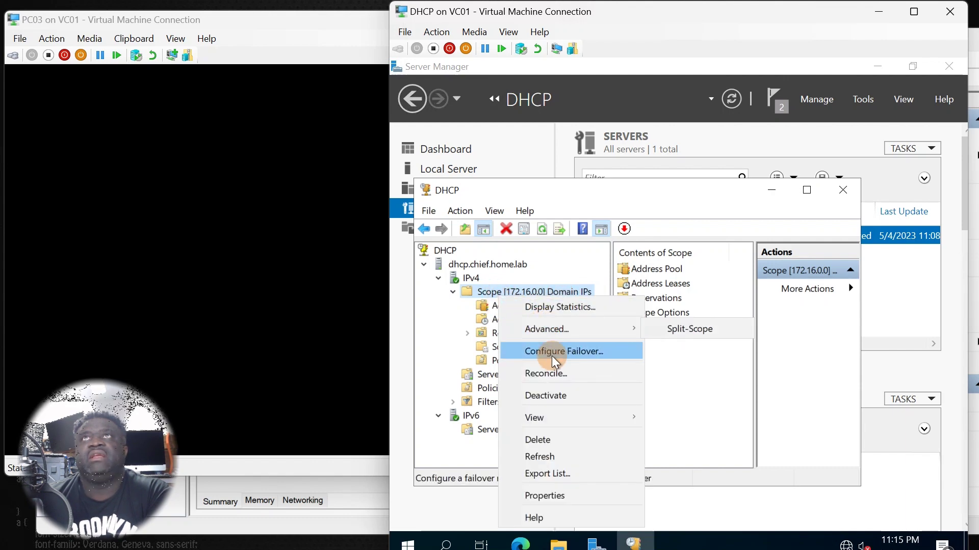
{"action": "left_click", "coordinate": [538, 496]}
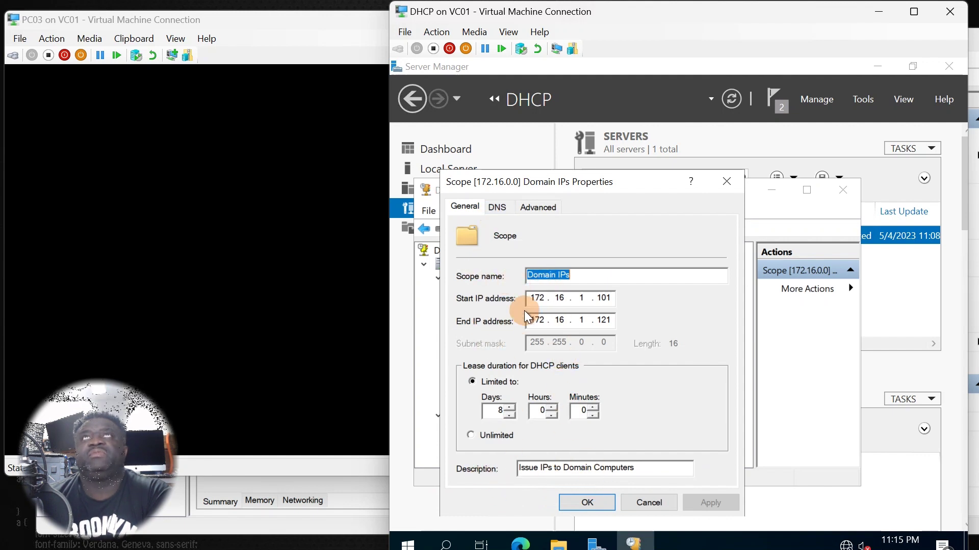
{"action": "left_click", "coordinate": [502, 214]}
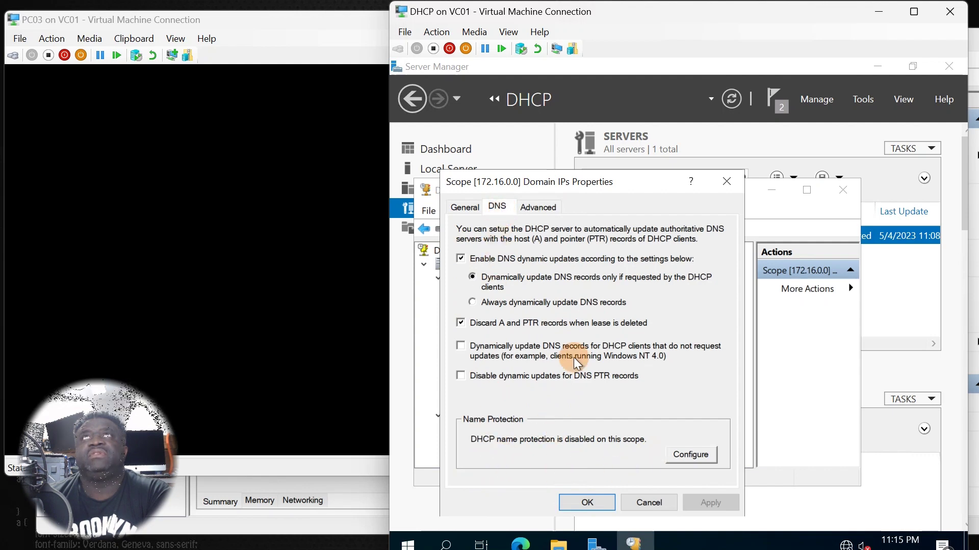
{"action": "left_click", "coordinate": [539, 207]}
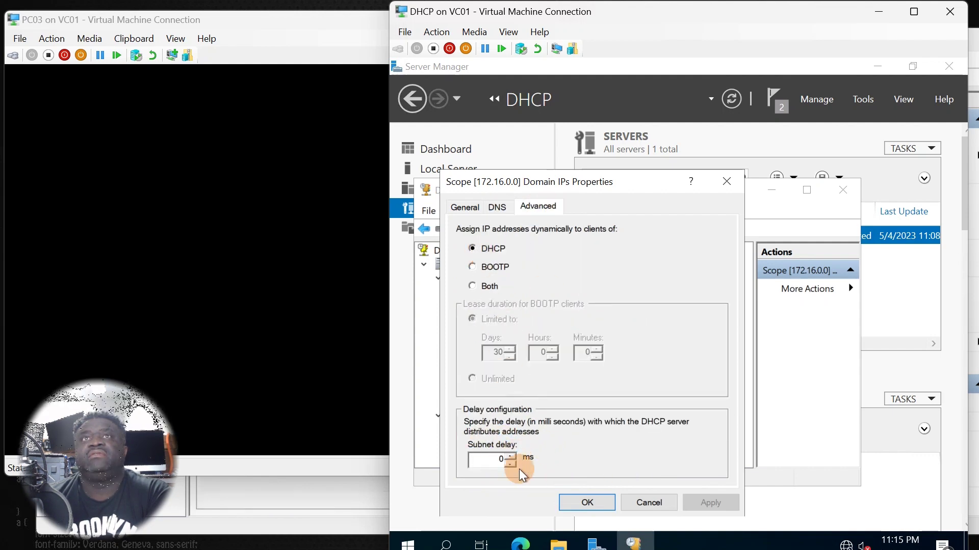
{"action": "left_click", "coordinate": [587, 503]}
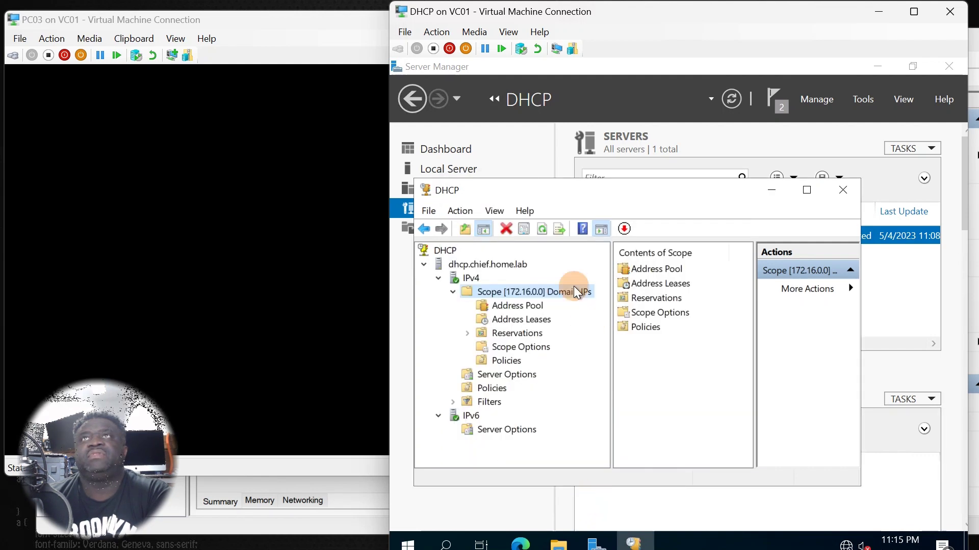
Inspect scope options 003 Router, 006 DNS Servers and 015 DNS Domain Name
{"action": "left_click", "coordinate": [516, 347]}
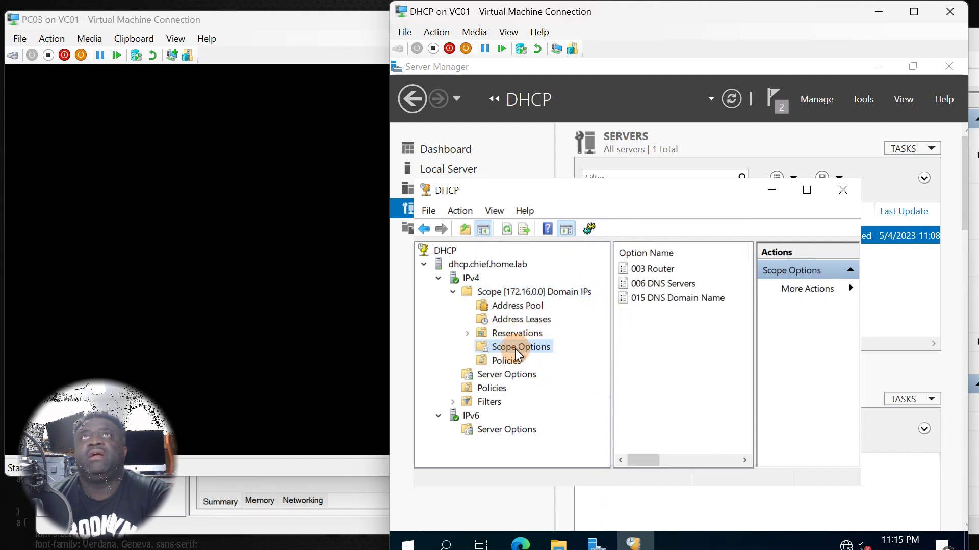
{"action": "left_click", "coordinate": [642, 270]}
{"action": "left_click", "coordinate": [641, 282]}
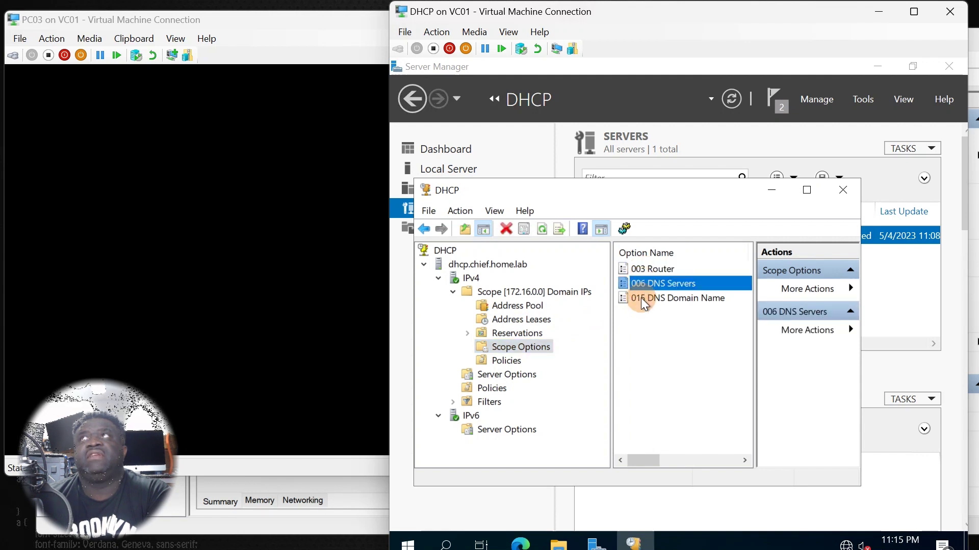
{"action": "left_click", "coordinate": [641, 298]}
Move the console window and browse the IPv4 and Domain IPs scope context menus
{"action": "left_click_drag", "start_coordinate": [566, 195], "coordinate": [590, 146]}
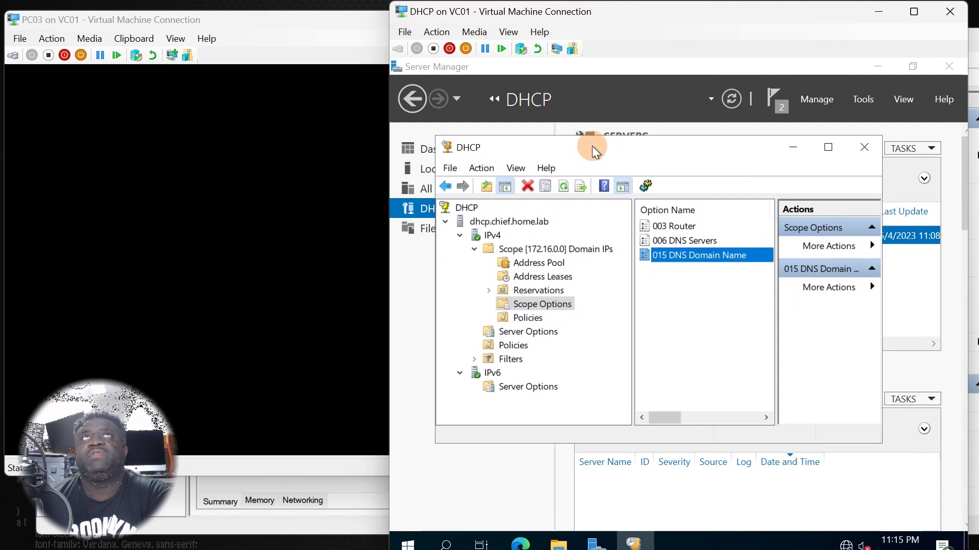
{"action": "left_click", "coordinate": [480, 231]}
{"action": "left_click", "coordinate": [479, 365]}
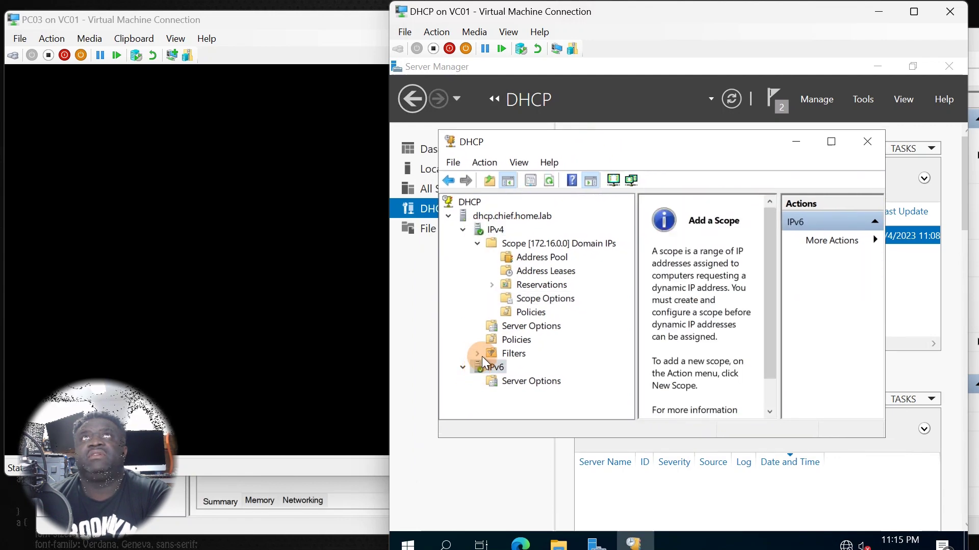
{"action": "left_click", "coordinate": [494, 228]}
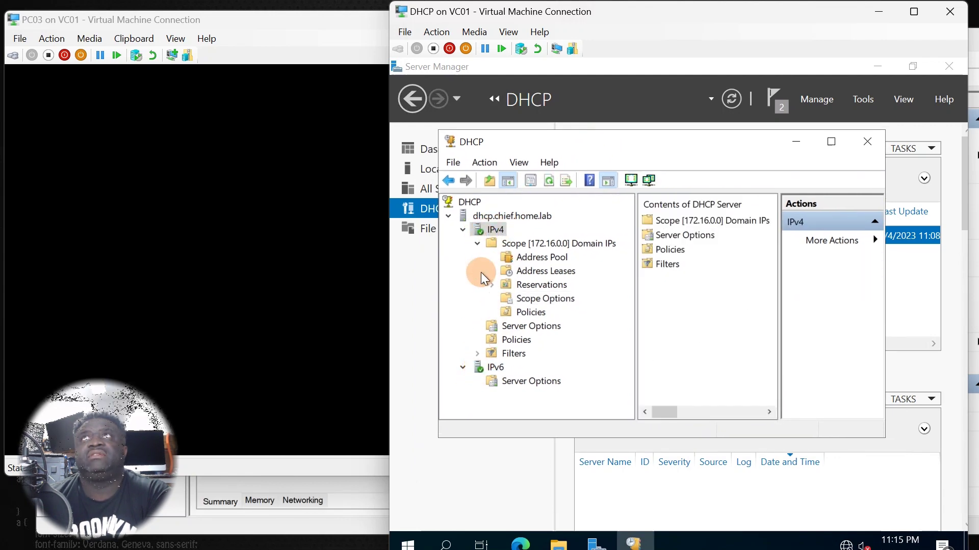
{"action": "right_click", "coordinate": [488, 230]}
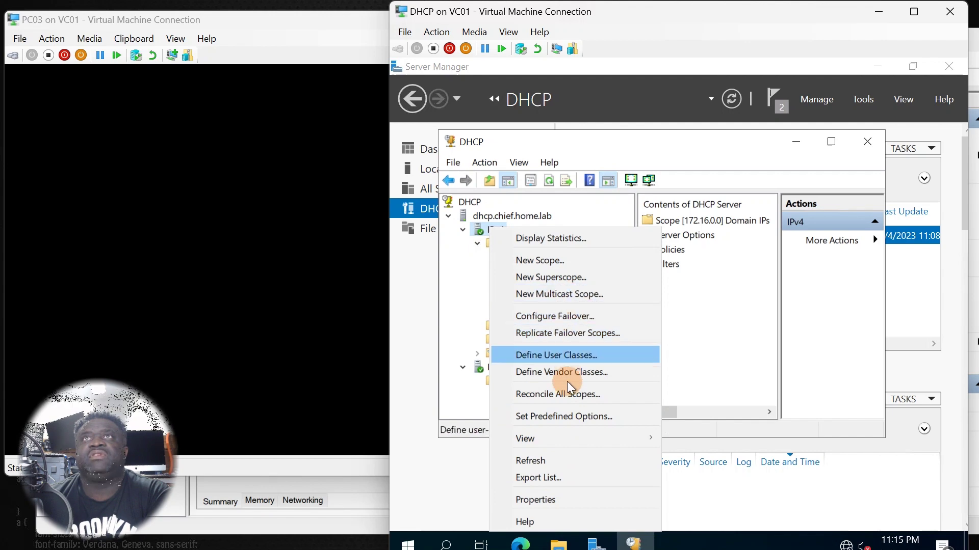
{"action": "left_click", "coordinate": [690, 326]}
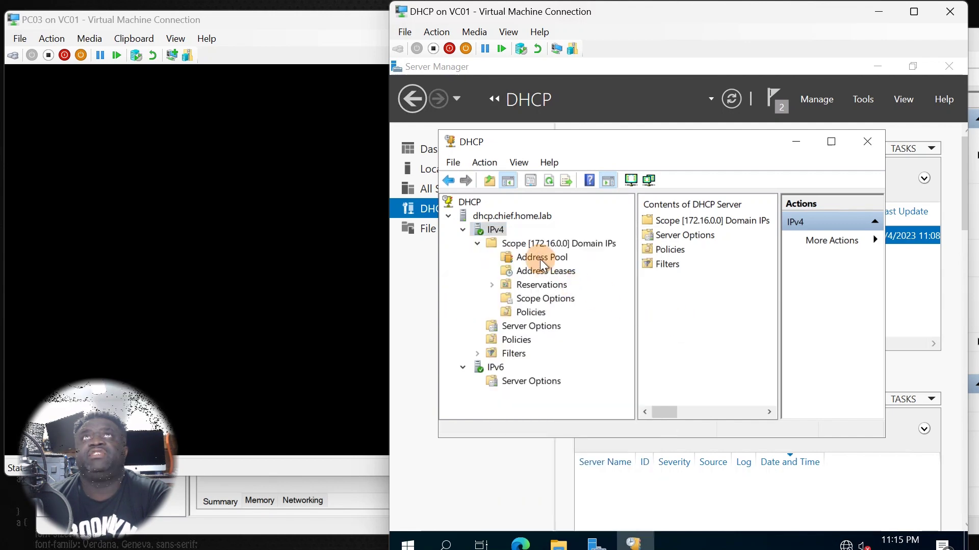
{"action": "right_click", "coordinate": [531, 243]}
{"action": "mouse_move", "coordinate": [576, 364]}
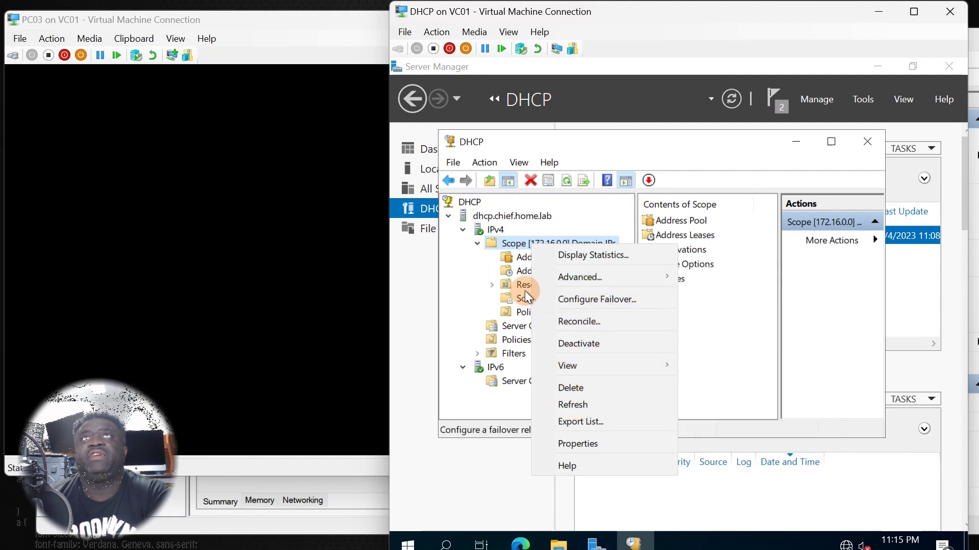
{"action": "left_click", "coordinate": [513, 276]}
{"action": "left_click", "coordinate": [491, 230]}
{"action": "right_click", "coordinate": [493, 228]}
Refresh the DHCP server tree and expand IPv4 and the Domain IPs scope
{"action": "left_click", "coordinate": [488, 214]}
{"action": "right_click", "coordinate": [487, 213]}
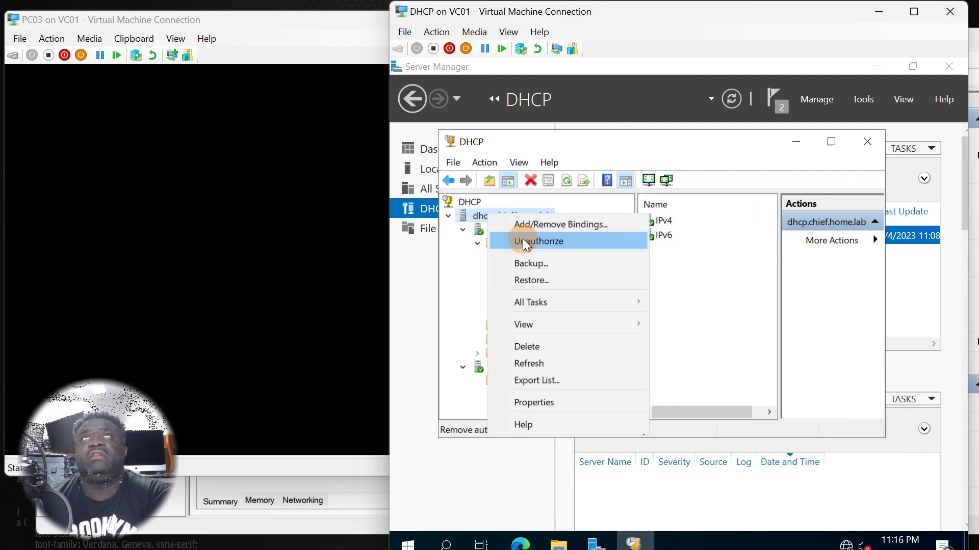
{"action": "mouse_move", "coordinate": [529, 308]}
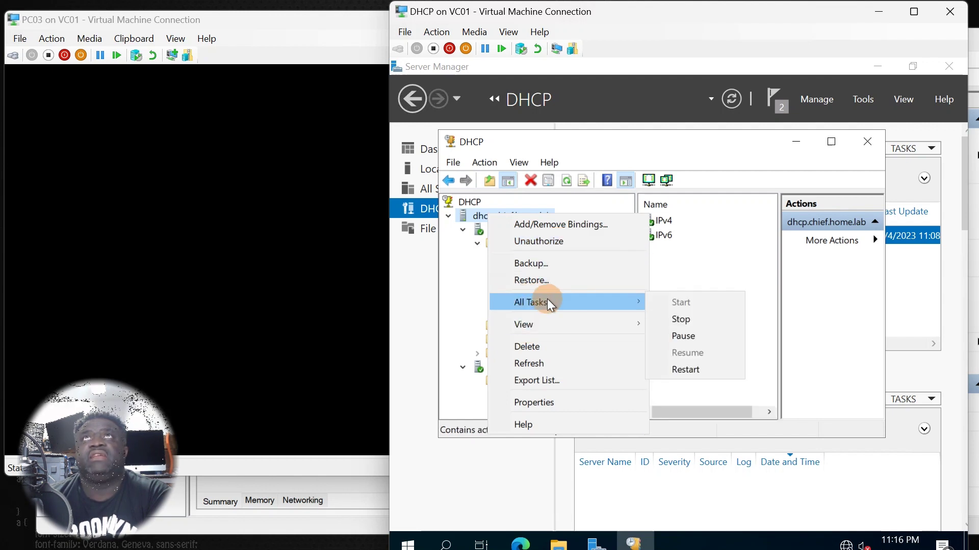
{"action": "left_click", "coordinate": [679, 337]}
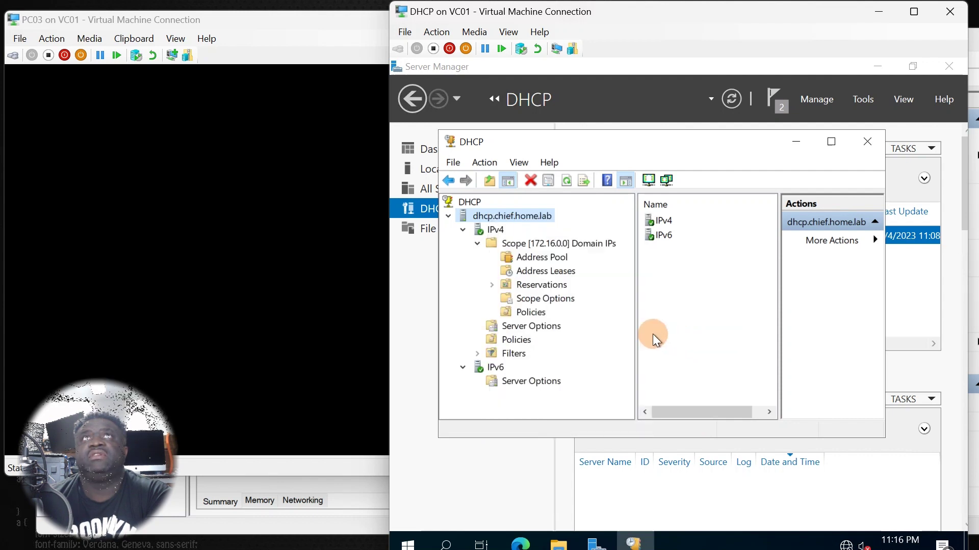
{"action": "left_click", "coordinate": [567, 181]}
{"action": "left_click", "coordinate": [463, 229]}
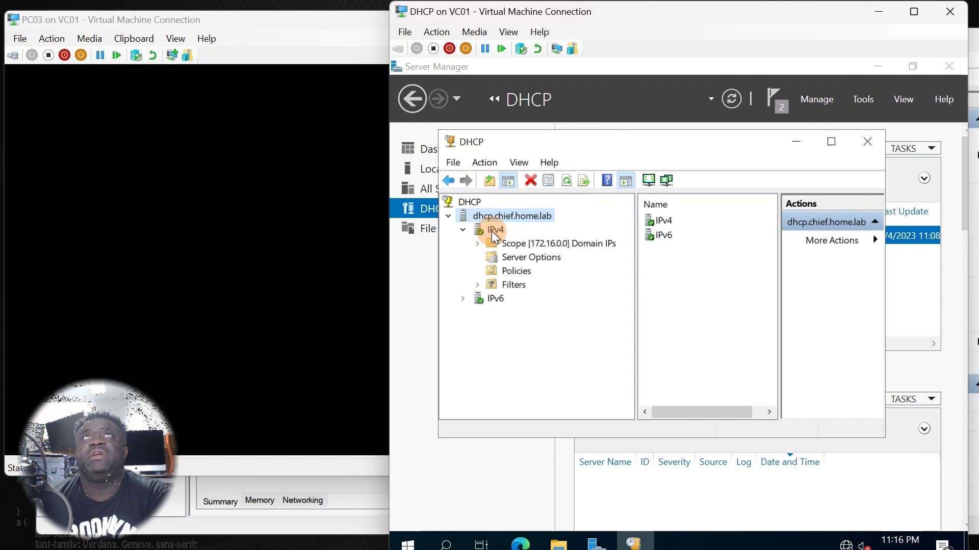
{"action": "left_click", "coordinate": [492, 231]}
{"action": "double_click", "coordinate": [502, 245]}
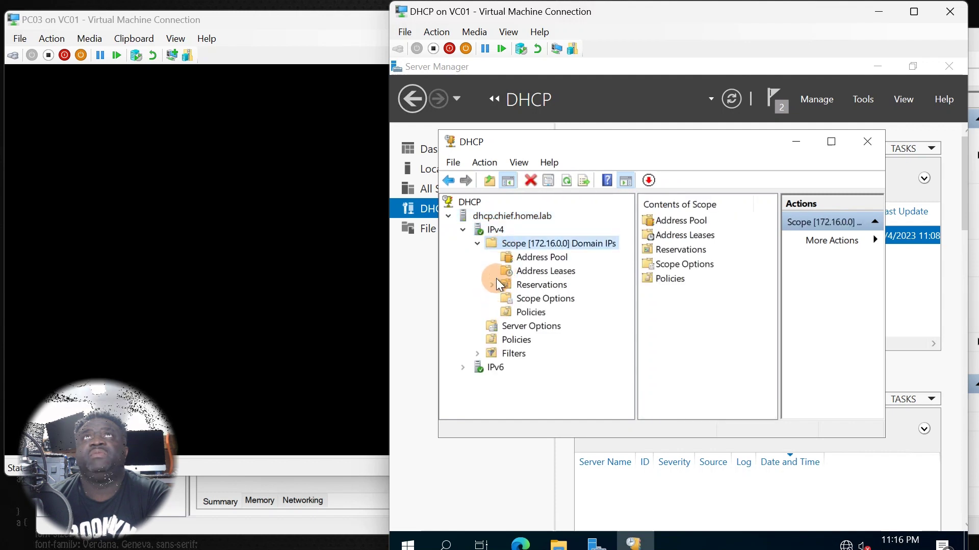
{"action": "left_click", "coordinate": [497, 229]}
{"action": "left_click", "coordinate": [552, 183]}
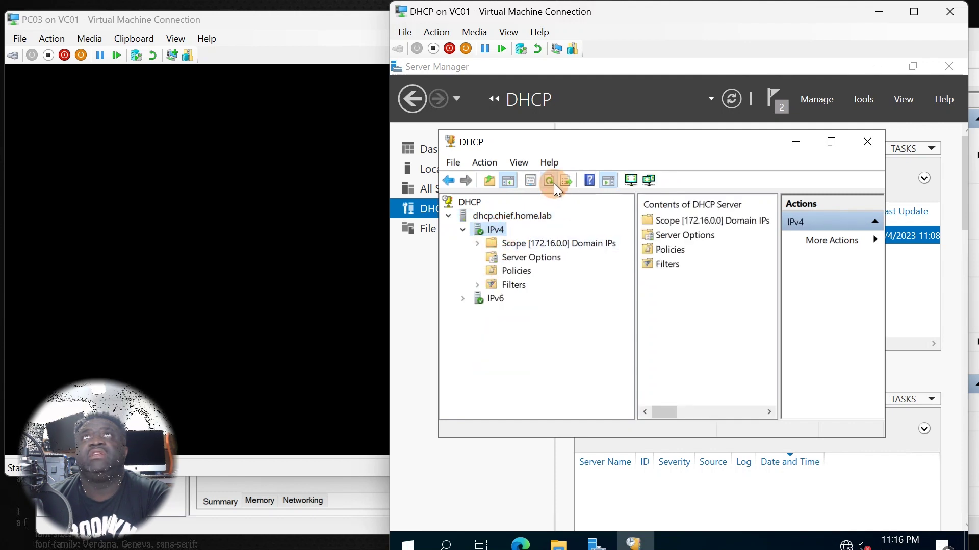
{"action": "right_click", "coordinate": [494, 232]}
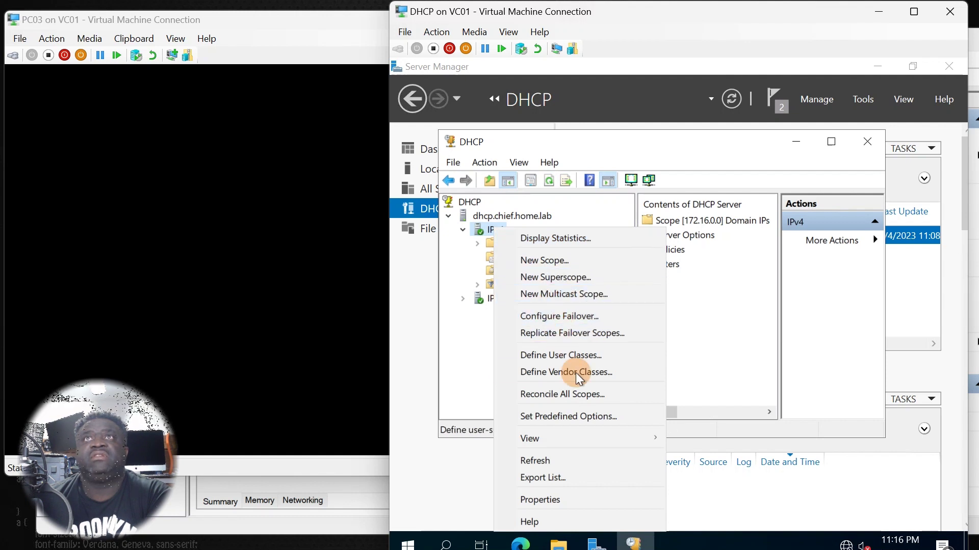
Stop and then restart the DHCP service on dhcp.chief.home.lab
{"action": "left_click", "coordinate": [487, 218]}
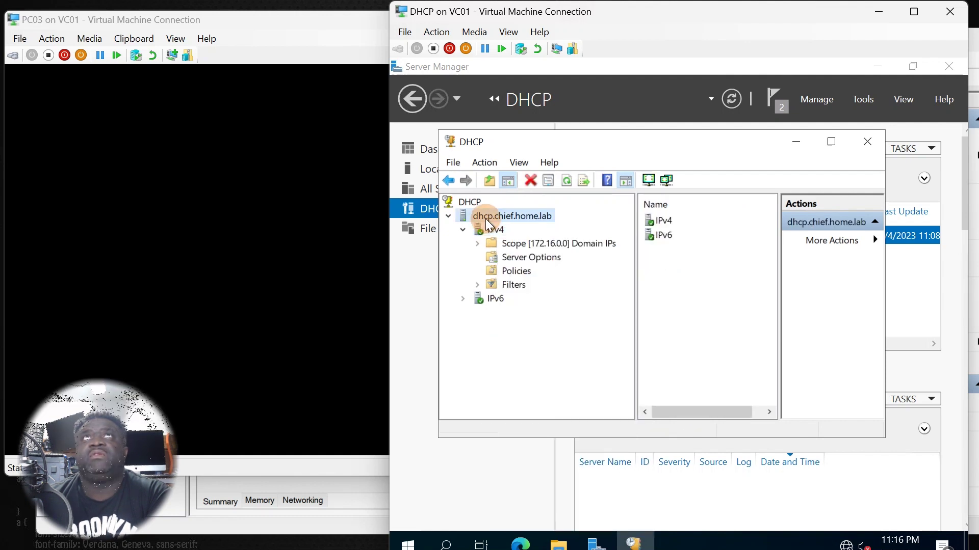
{"action": "right_click", "coordinate": [486, 220]}
{"action": "mouse_move", "coordinate": [635, 318]}
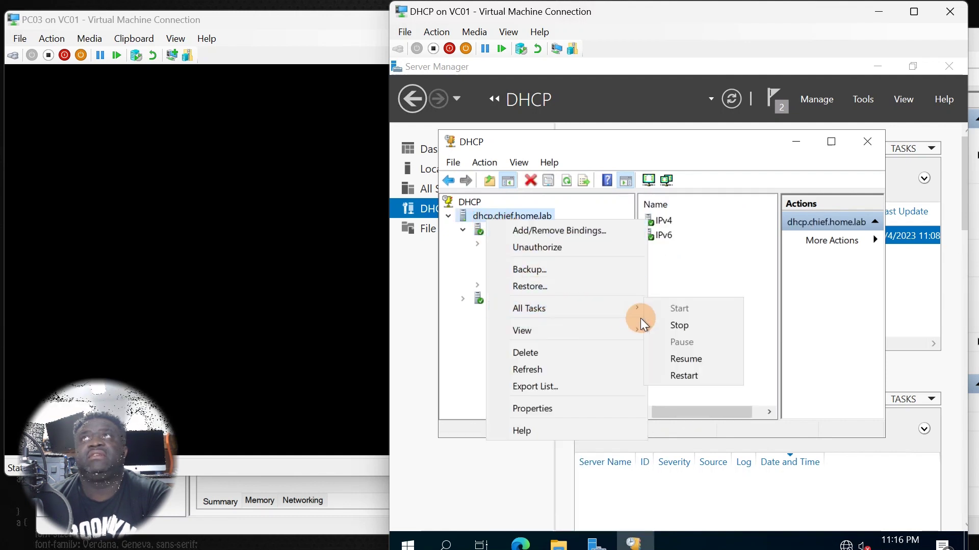
{"action": "left_click", "coordinate": [682, 327]}
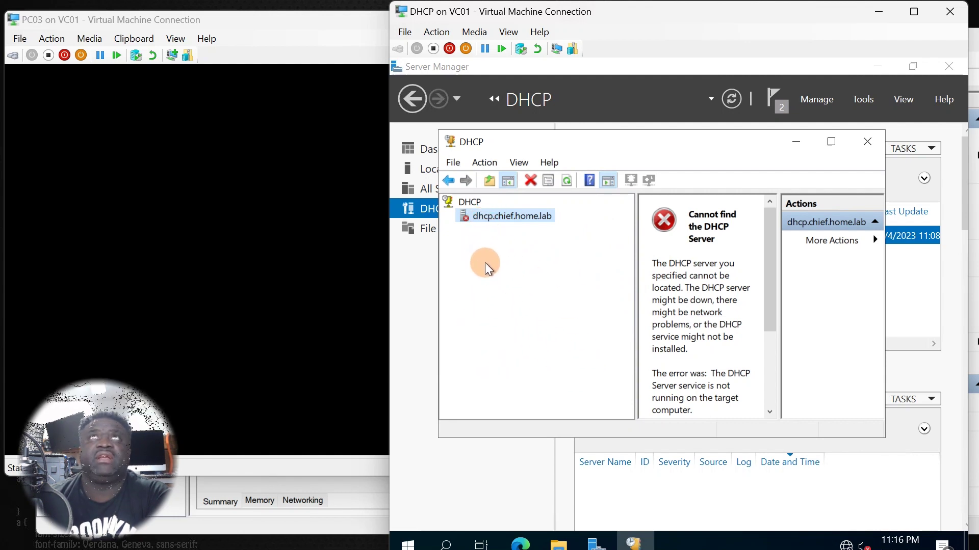
{"action": "right_click", "coordinate": [482, 215]}
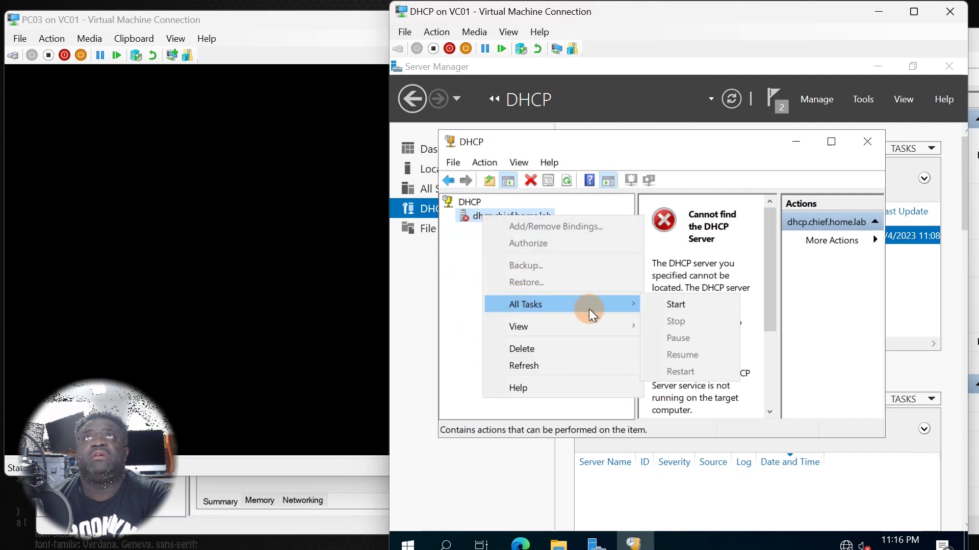
{"action": "left_click", "coordinate": [667, 305]}
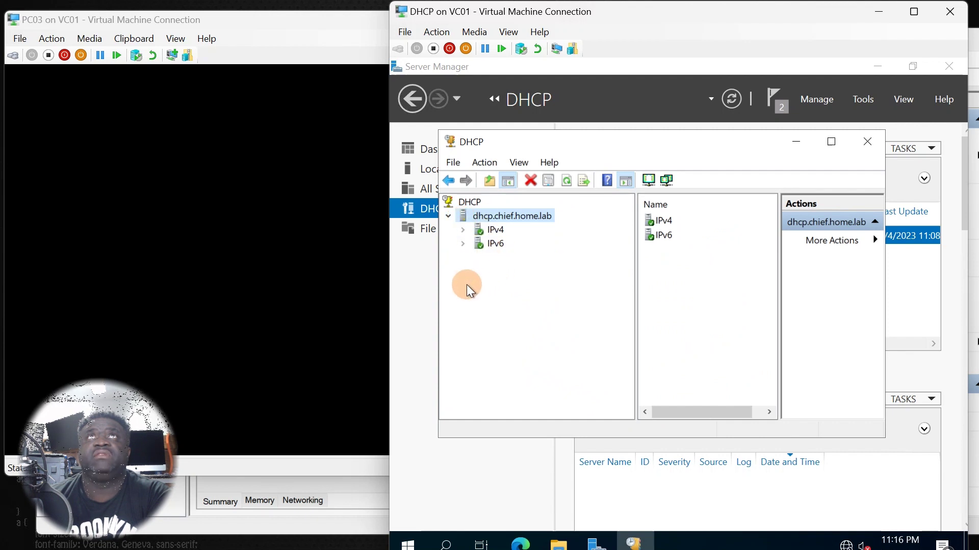
Expand IPv4 on the restarted server and show the Domain IPs scope contents
{"action": "left_click", "coordinate": [478, 230]}
{"action": "left_click", "coordinate": [463, 230]}
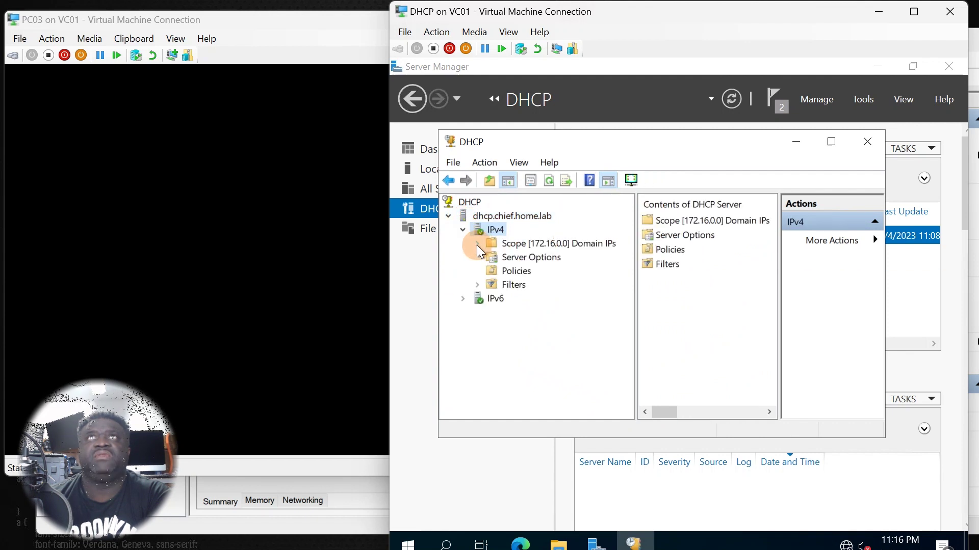
{"action": "right_click", "coordinate": [491, 233]}
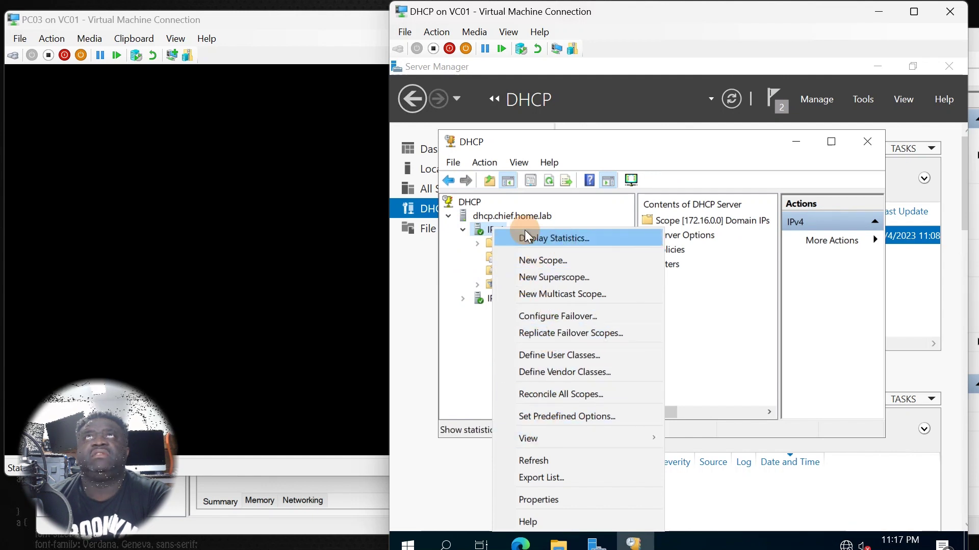
{"action": "left_click", "coordinate": [469, 294]}
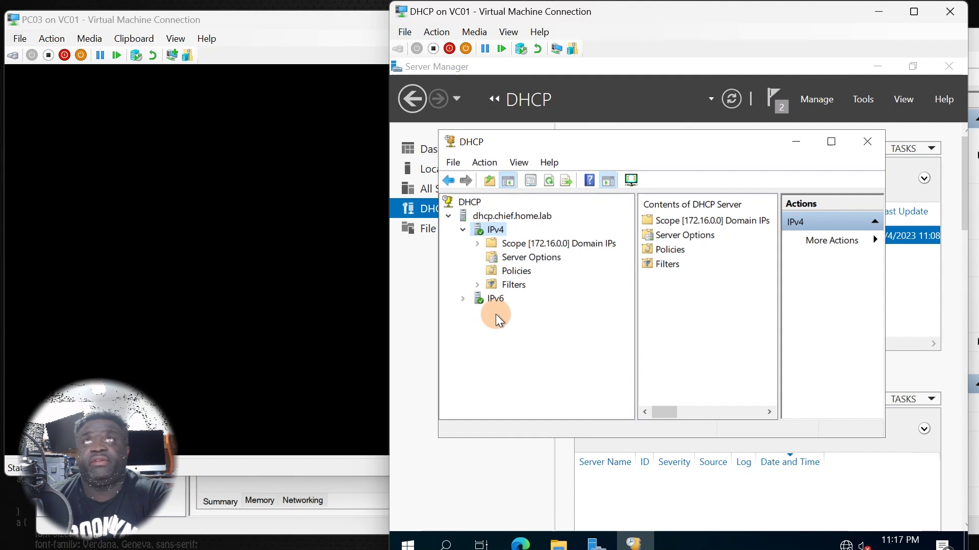
{"action": "double_click", "coordinate": [531, 244]}
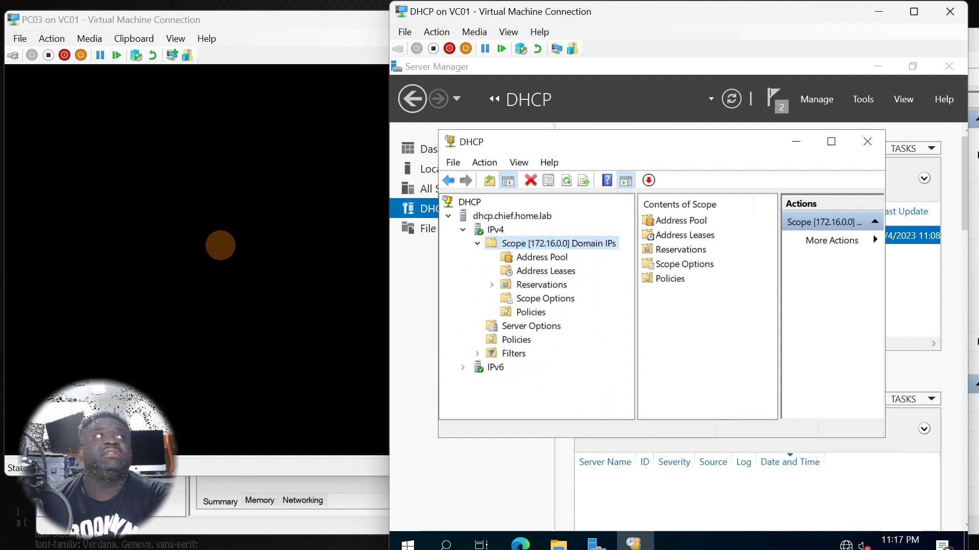
Review the Domain IPs scope's address pool range in the DHCP console, widening it to show the end address
{"action": "left_click", "coordinate": [269, 138]}
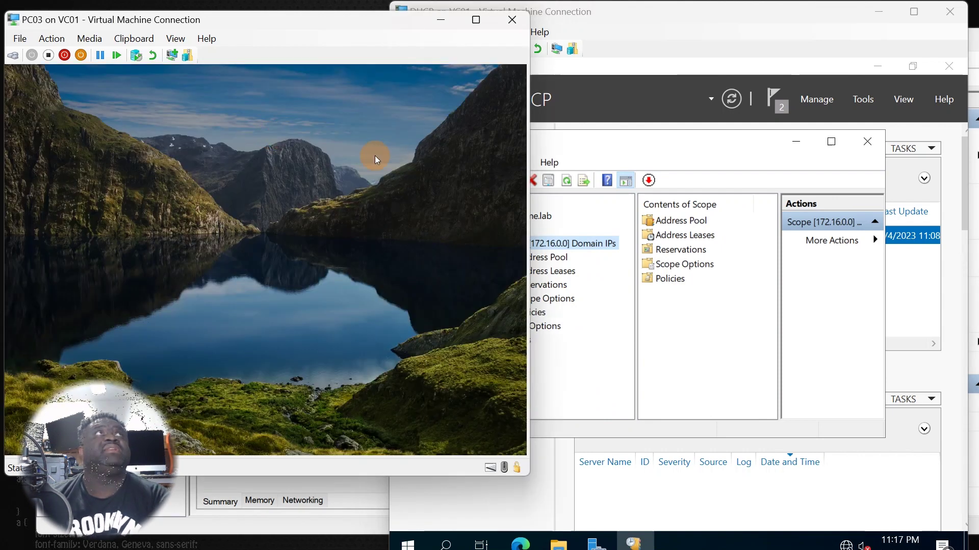
{"action": "left_click", "coordinate": [20, 38]}
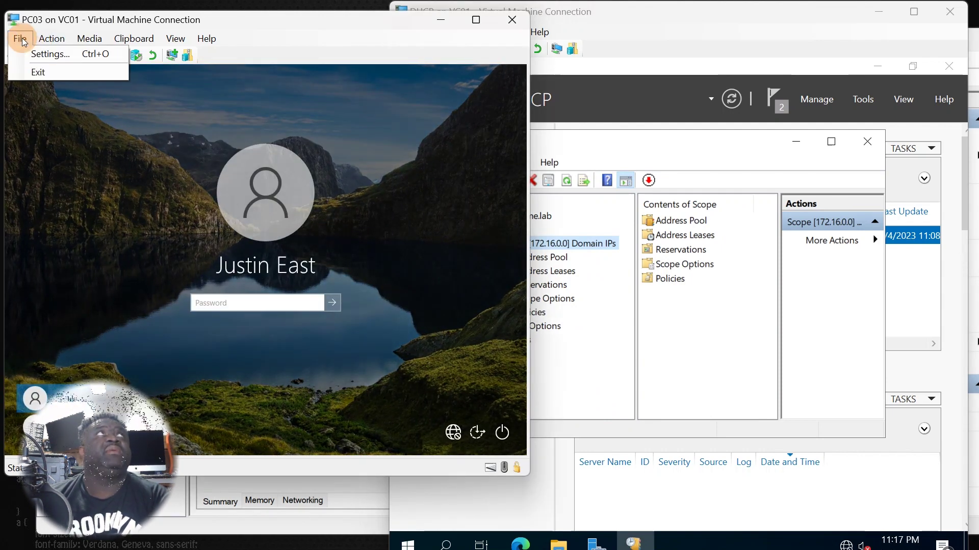
{"action": "mouse_move", "coordinate": [52, 38]}
{"action": "left_click", "coordinate": [550, 233]}
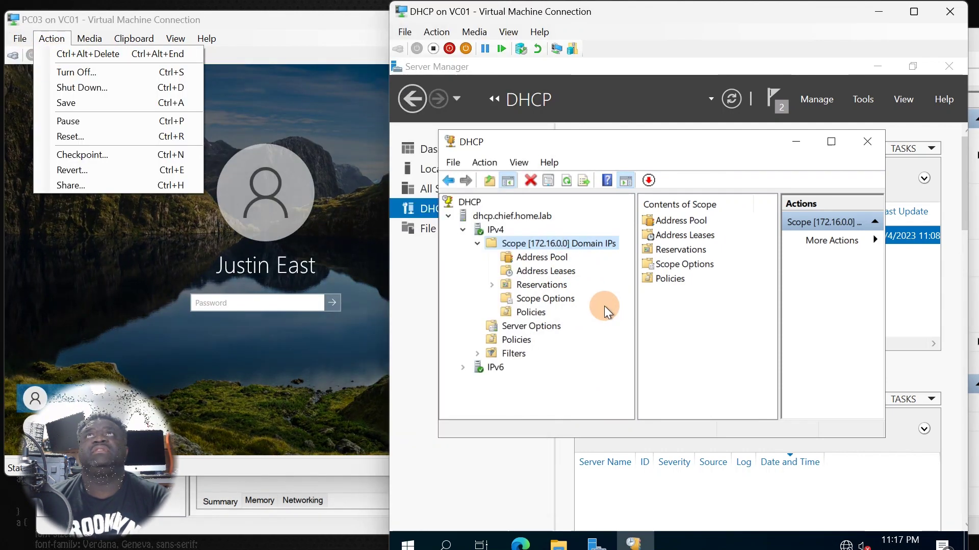
{"action": "double_click", "coordinate": [552, 243]}
{"action": "left_click", "coordinate": [476, 243]}
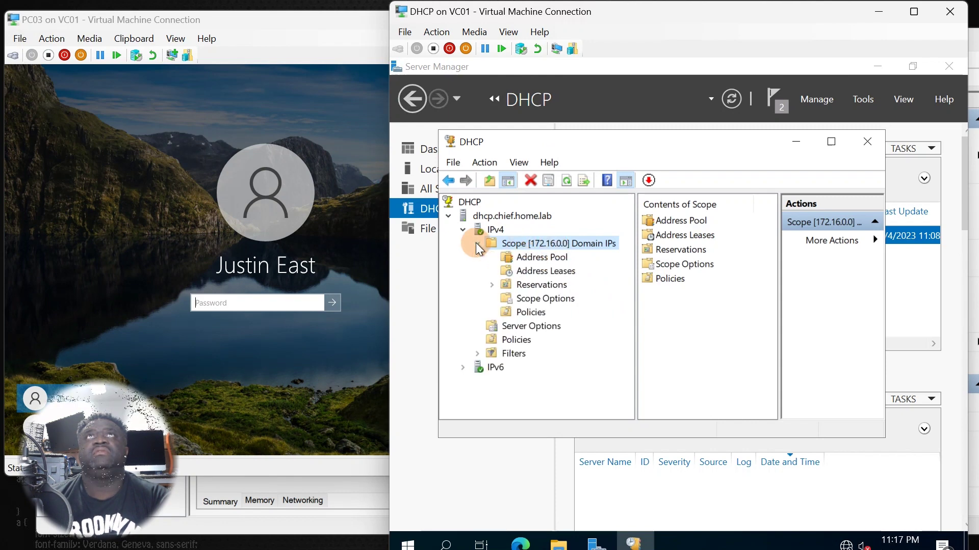
{"action": "left_click", "coordinate": [545, 259]}
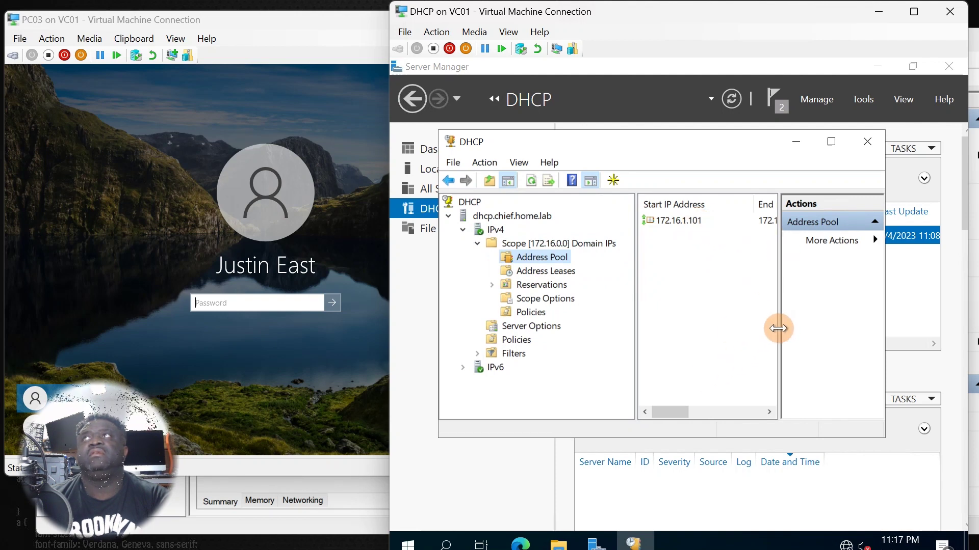
{"action": "left_click_drag", "start_coordinate": [779, 329], "coordinate": [807, 328]}
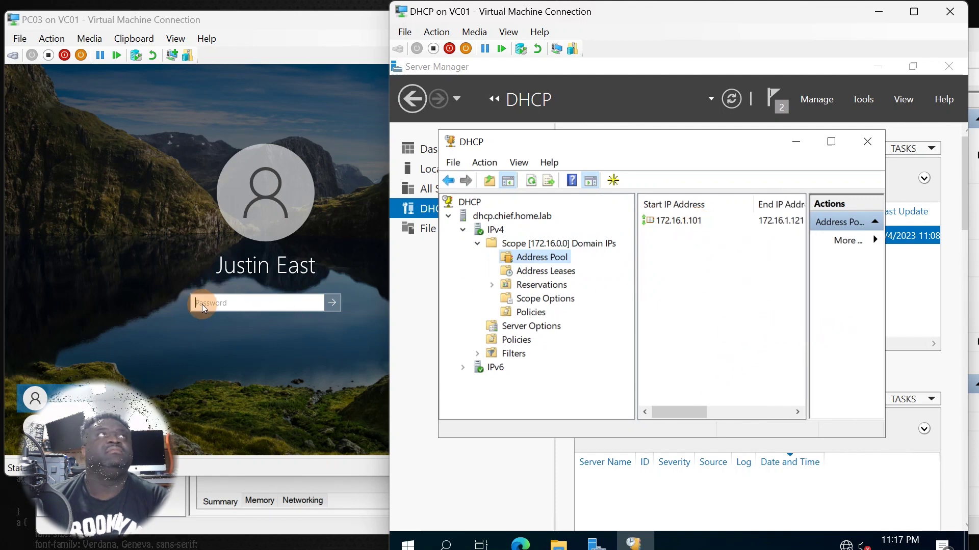
Sign in to PC03 with the account password
{"action": "left_click", "coordinate": [202, 308]}
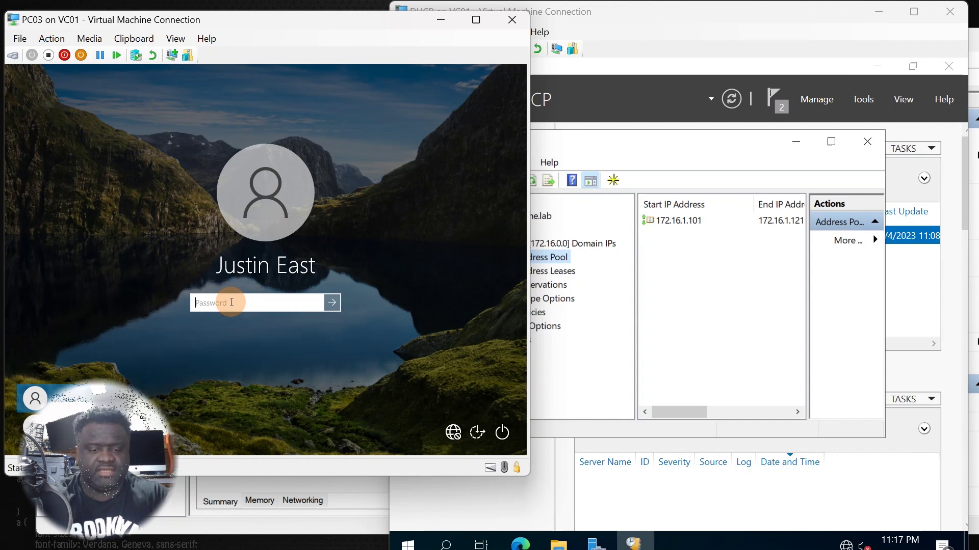
{"action": "type", "text": "••••••••••••"}
{"action": "key", "text": "Return"}
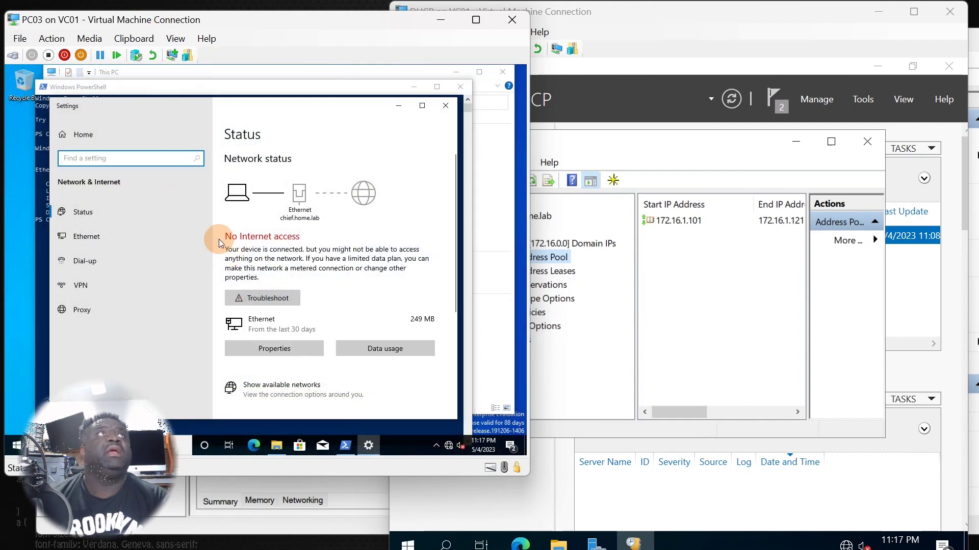
Check PC03's current address 172.16.1.103 in PowerShell, then open its Network & Internet settings
{"action": "left_click", "coordinate": [463, 381]}
{"action": "left_click", "coordinate": [230, 290]}
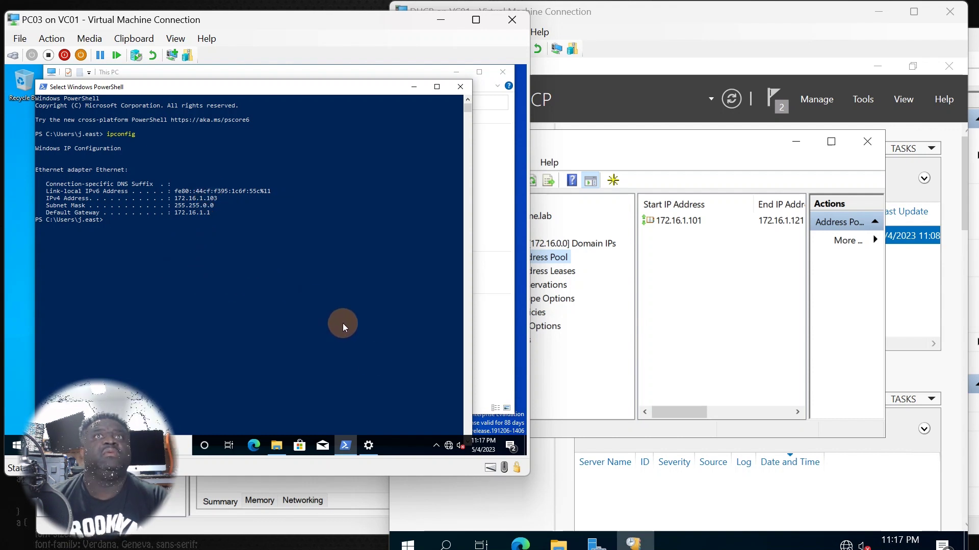
{"action": "left_click", "coordinate": [448, 449]}
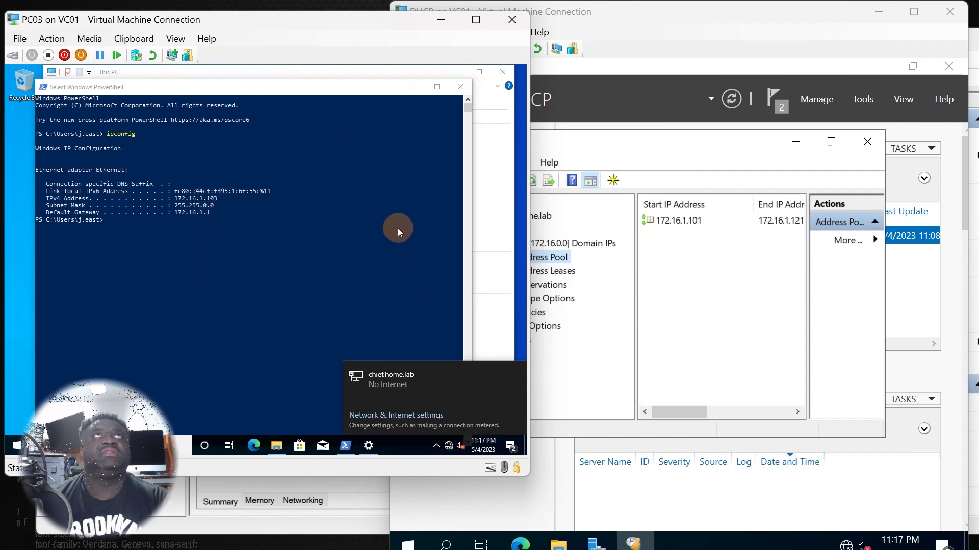
{"action": "left_click", "coordinate": [390, 411]}
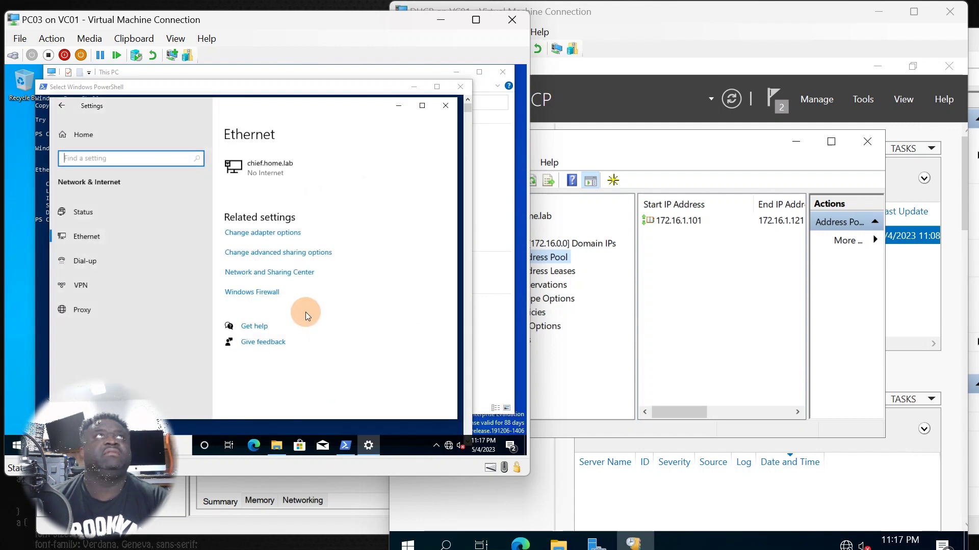
Open the Ethernet adapter's properties from Network Connections
{"action": "left_click", "coordinate": [269, 232]}
{"action": "left_click", "coordinate": [130, 174]}
{"action": "right_click", "coordinate": [129, 174]}
{"action": "left_click", "coordinate": [167, 274]}
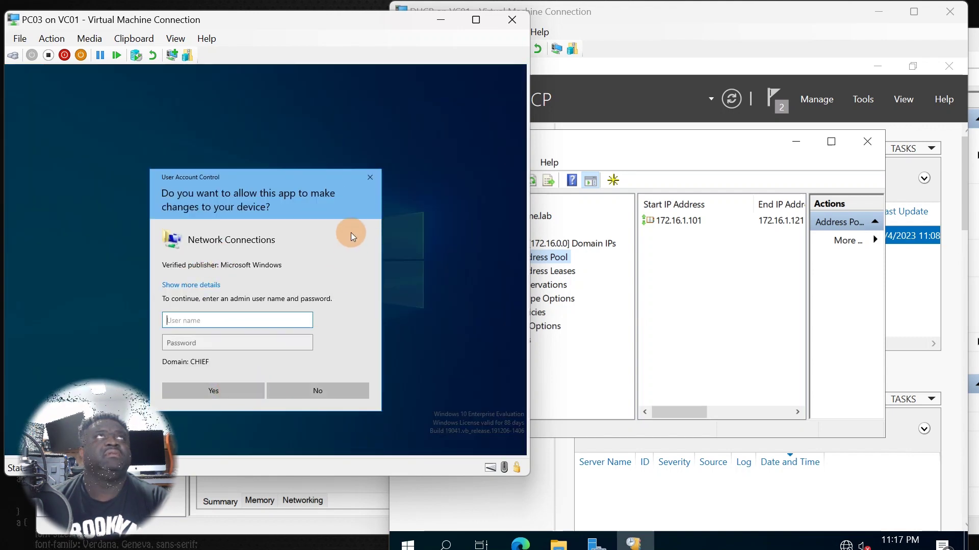
{"action": "left_click", "coordinate": [369, 184]}
{"action": "right_click", "coordinate": [175, 182]}
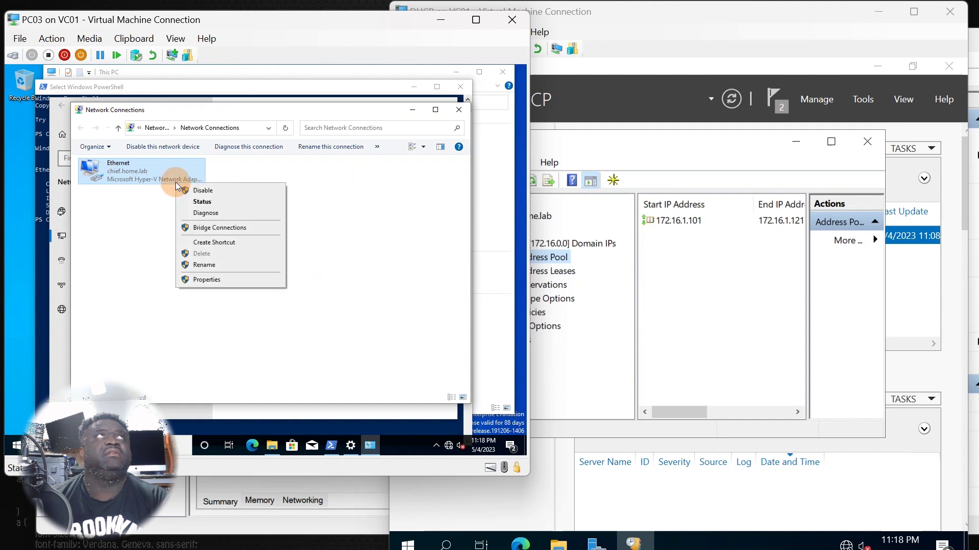
{"action": "left_click", "coordinate": [206, 279]}
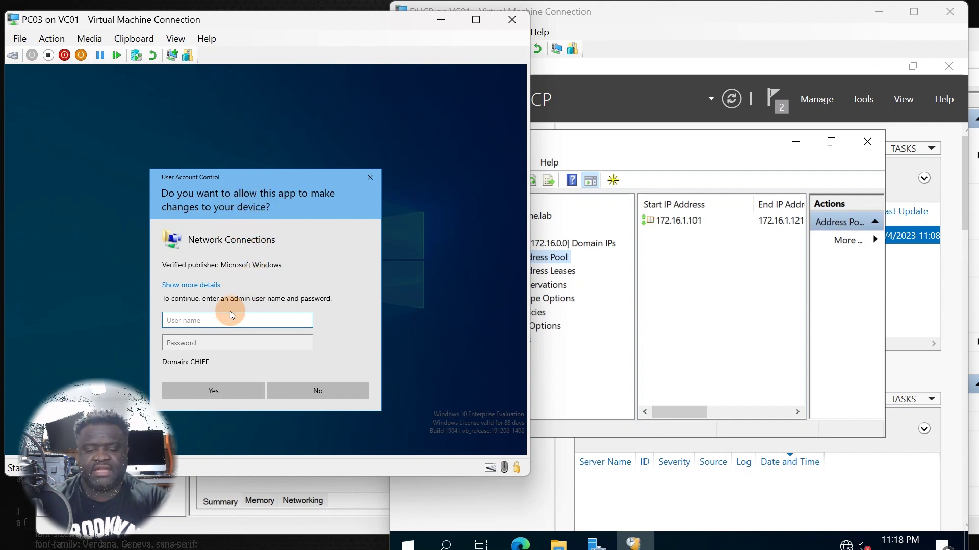
Enter the Administrator user name and password to authorize the change
{"action": "type", "text": "Admin"}
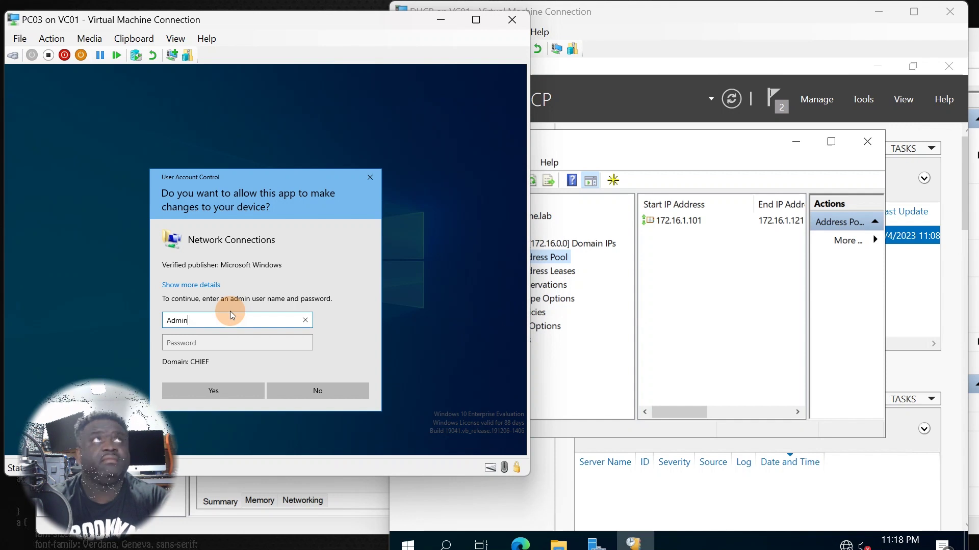
{"action": "type", "text": "istratorq"}
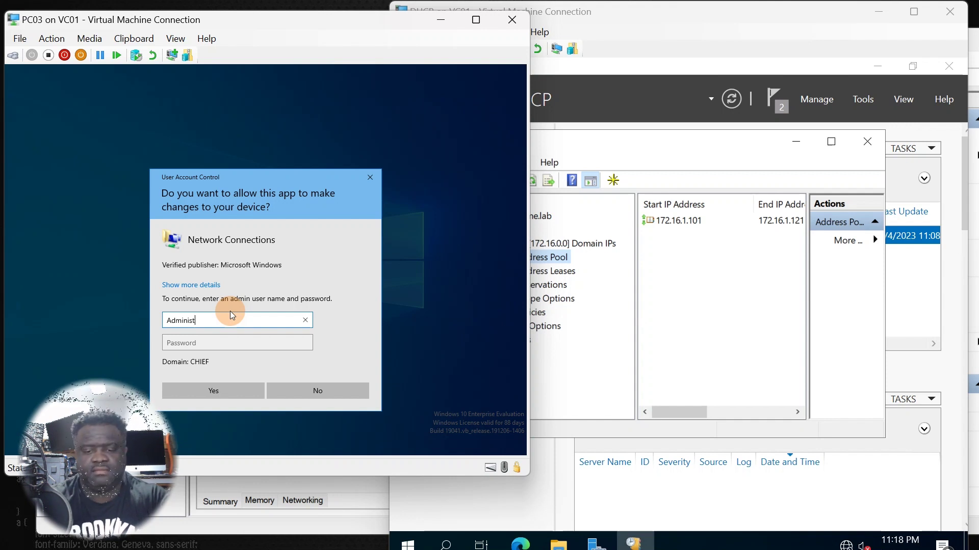
{"action": "key", "text": "Tab"}
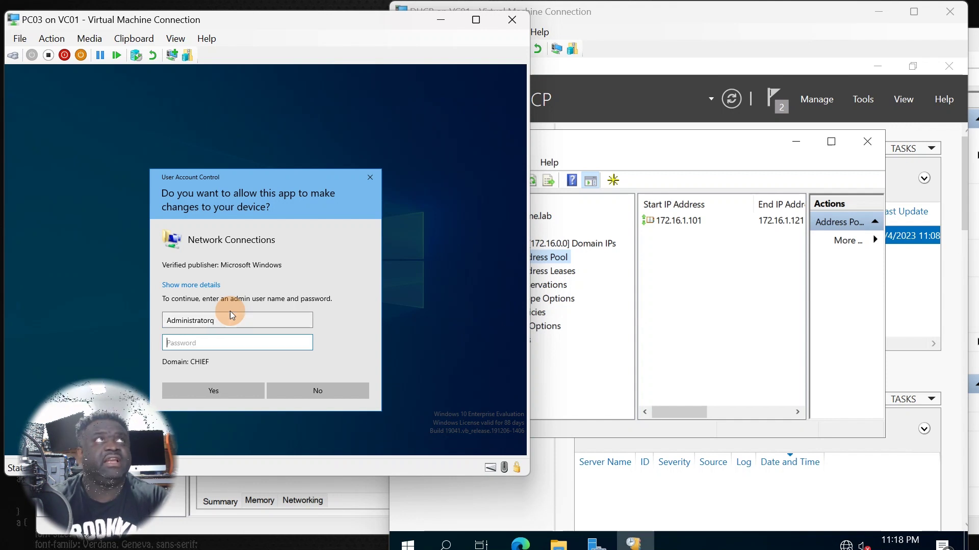
{"action": "left_click", "coordinate": [242, 320]}
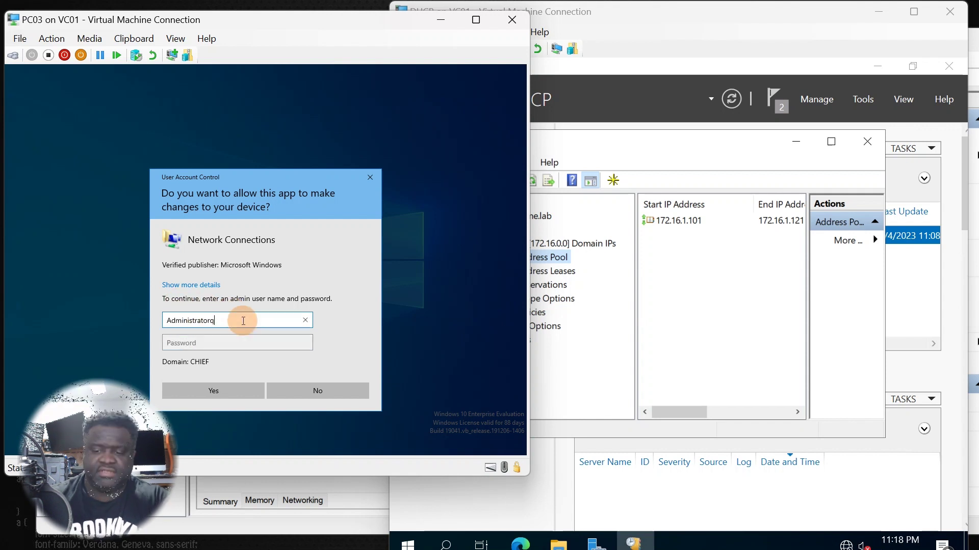
{"action": "key", "text": "BackSpace"}
{"action": "left_click", "coordinate": [194, 344]}
{"action": "key", "text": "Return"}
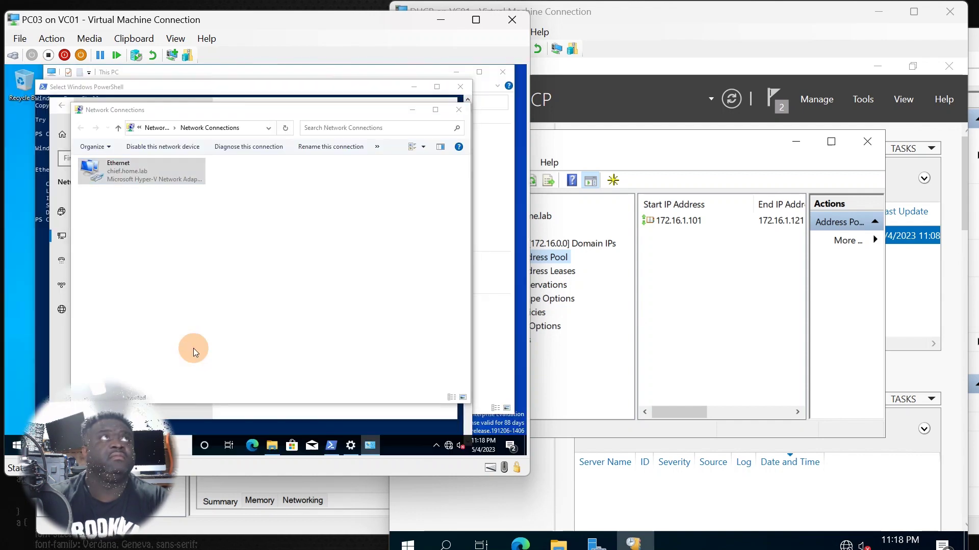
Set Ethernet IPv4 to obtain both the IP address and DNS servers automatically, and apply
{"action": "key", "text": "alt+Return"}
{"action": "left_click", "coordinate": [195, 264]}
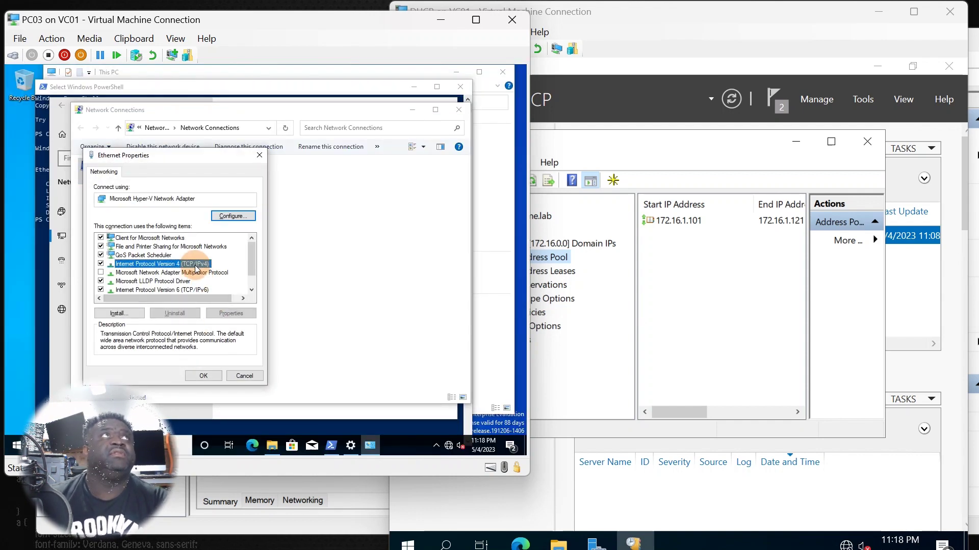
{"action": "left_click", "coordinate": [209, 310]}
{"action": "left_click", "coordinate": [153, 259]}
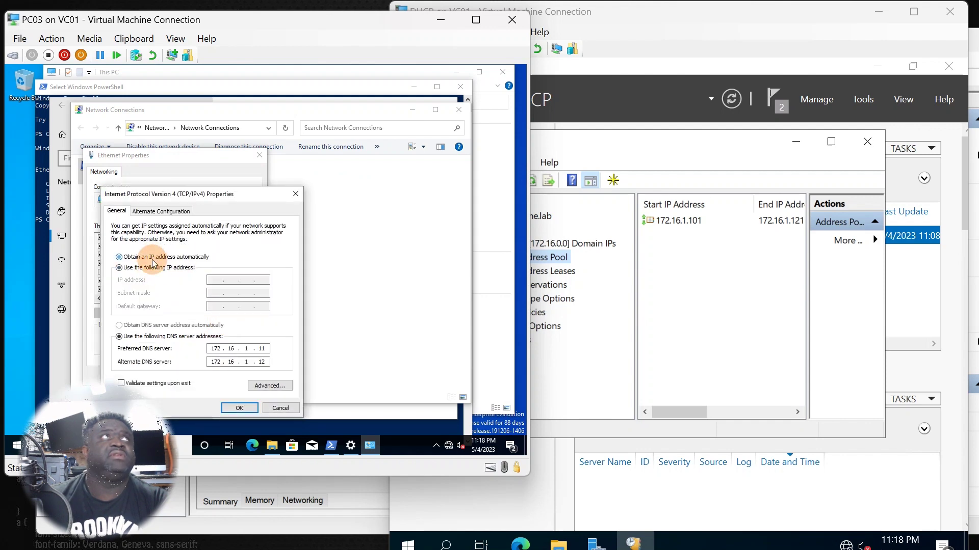
{"action": "left_click", "coordinate": [152, 325]}
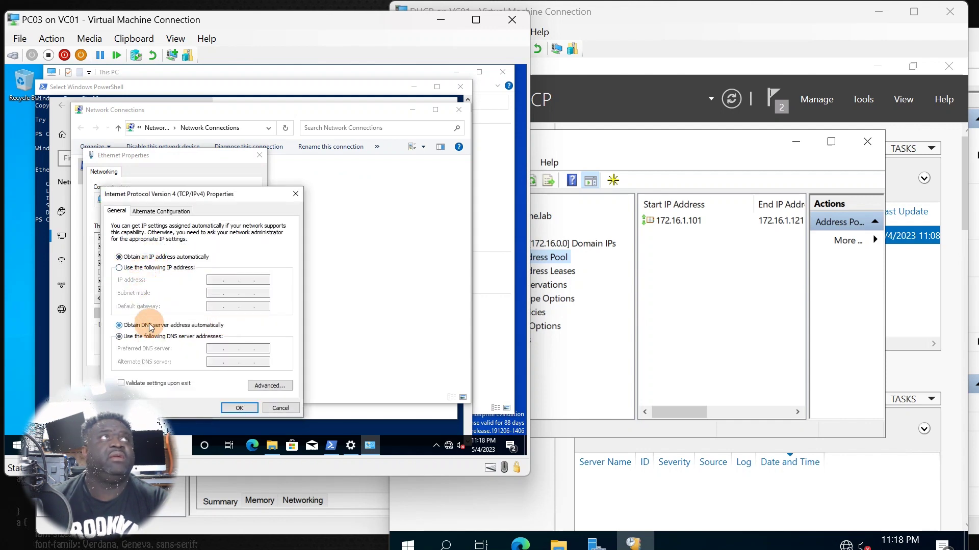
{"action": "left_click", "coordinate": [241, 409]}
{"action": "left_click", "coordinate": [207, 378]}
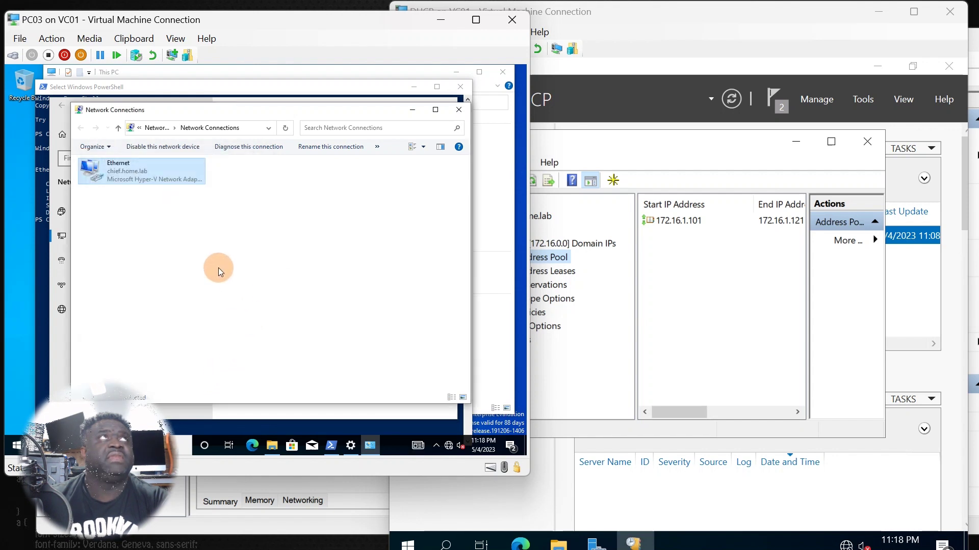
Rerun ipconfig on PC03 to confirm the new lease 172.16.1.101 with DNS suffix chief.home.lab
{"action": "left_click_drag", "start_coordinate": [467, 241], "coordinate": [271, 245]}
{"action": "left_click_drag", "start_coordinate": [184, 118], "coordinate": [421, 139]}
{"action": "left_click", "coordinate": [399, 106]}
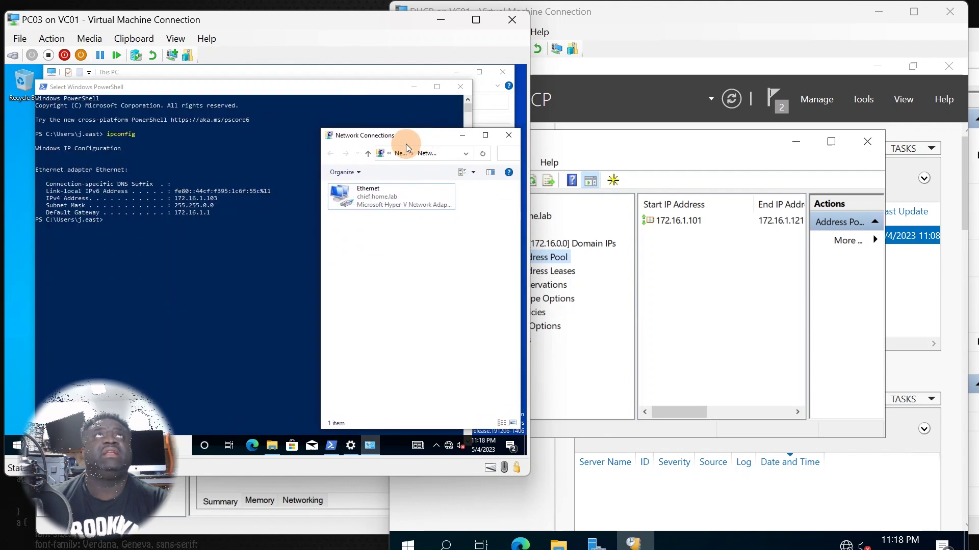
{"action": "left_click", "coordinate": [213, 243]}
{"action": "key", "text": "Up"}
{"action": "key", "text": "Up"}
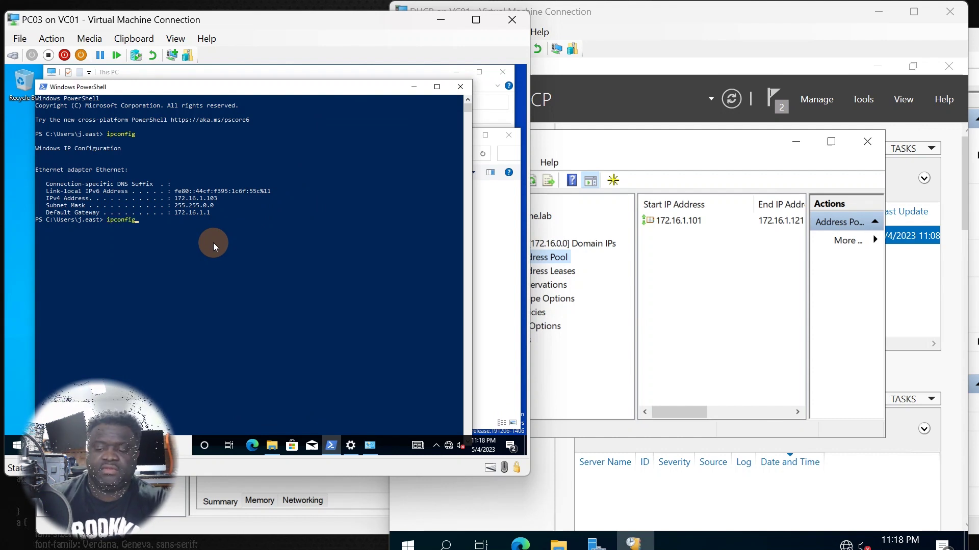
{"action": "key", "text": "Return"}
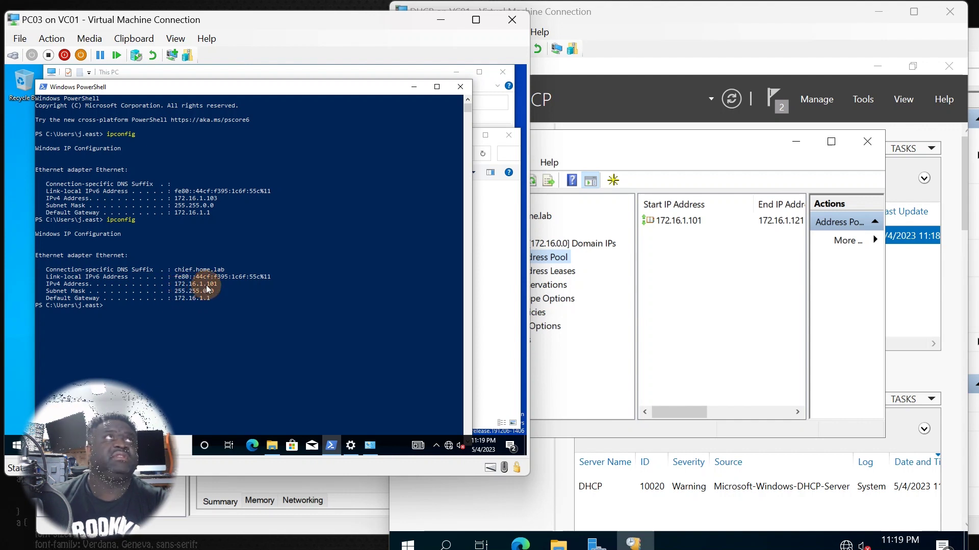
{"action": "left_click", "coordinate": [542, 296]}
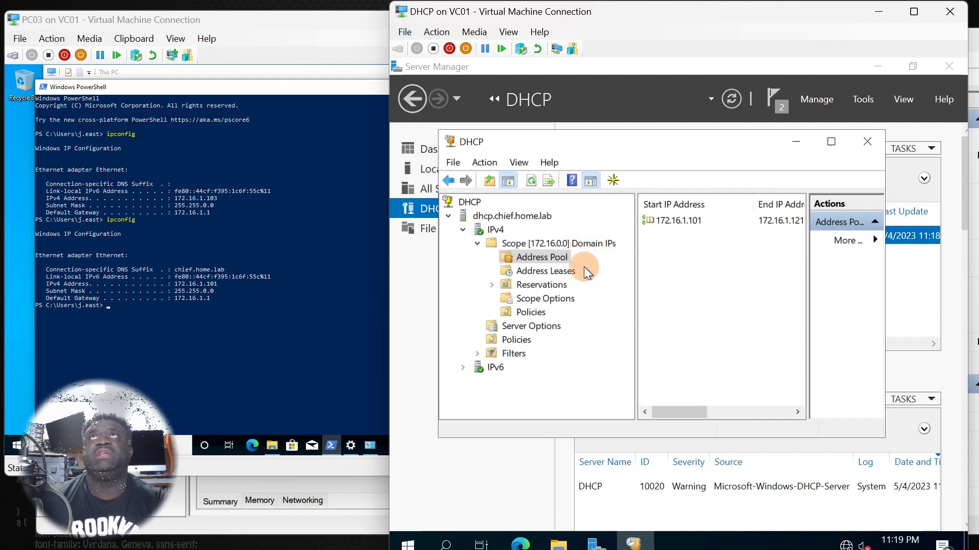
Select the 172.16.1.101 lease to USHI100PC001 and match it against PC03's hostname output
{"action": "left_click", "coordinate": [551, 271]}
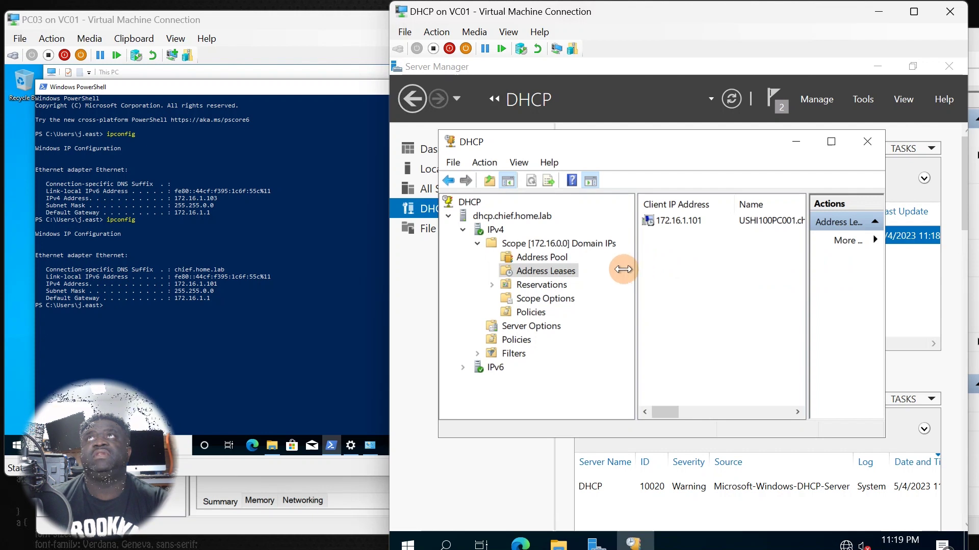
{"action": "left_click_drag", "start_coordinate": [635, 265], "coordinate": [590, 269]}
{"action": "left_click", "coordinate": [726, 222]}
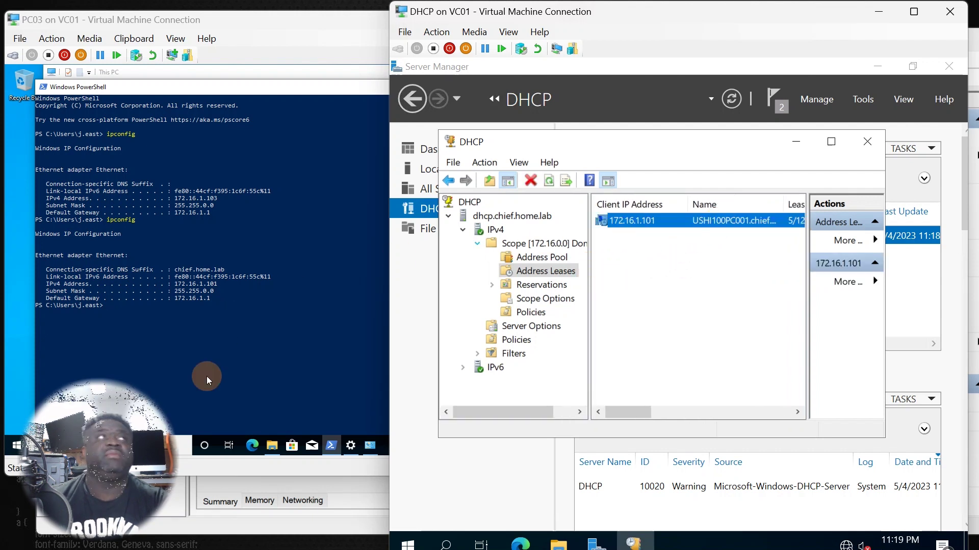
{"action": "left_click", "coordinate": [173, 313]}
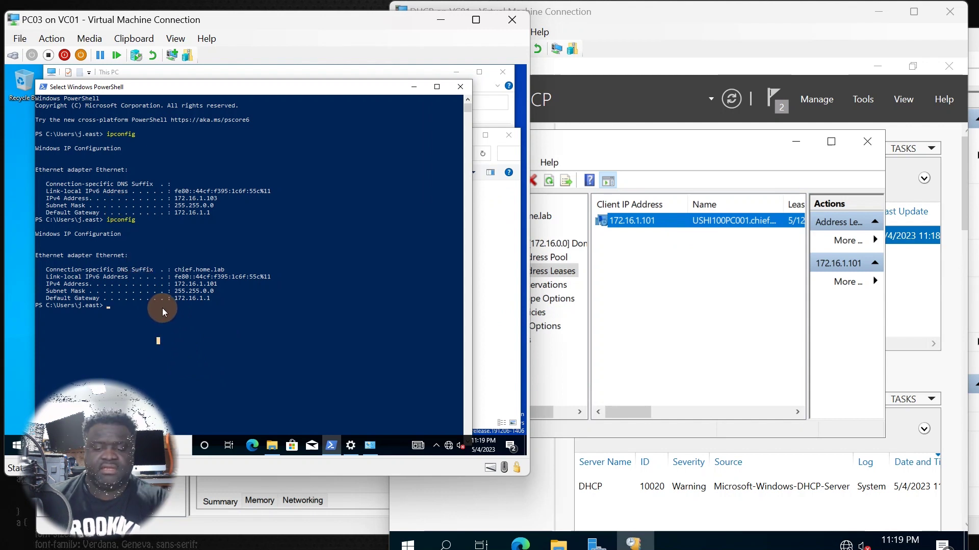
{"action": "key", "text": "Return"}
{"action": "key", "text": "Return"}
{"action": "type", "text": "h"}
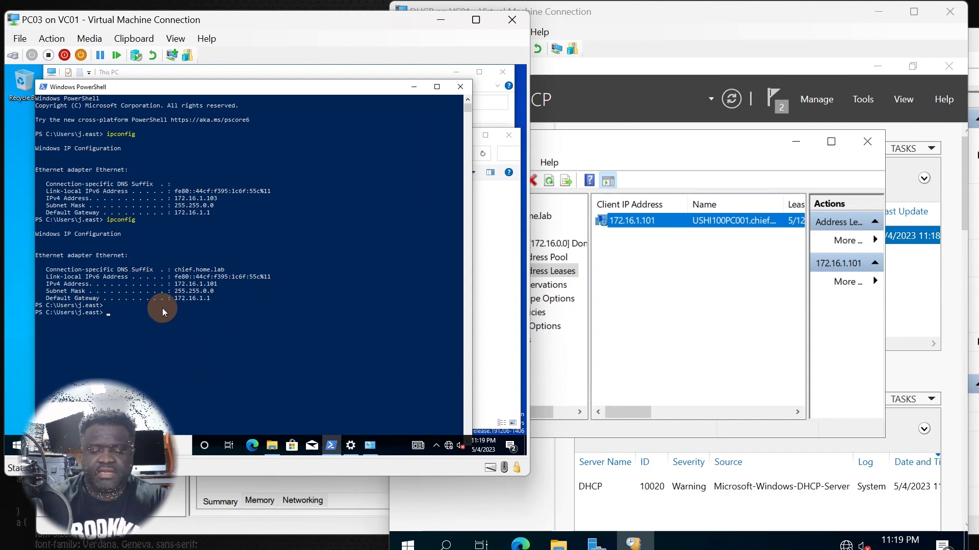
{"action": "type", "text": "ostname"}
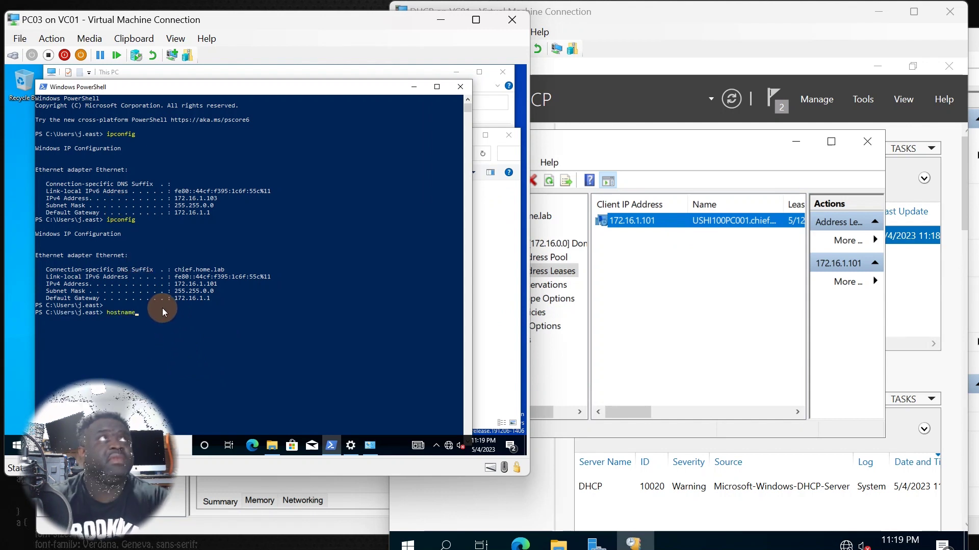
{"action": "key", "text": "Return"}
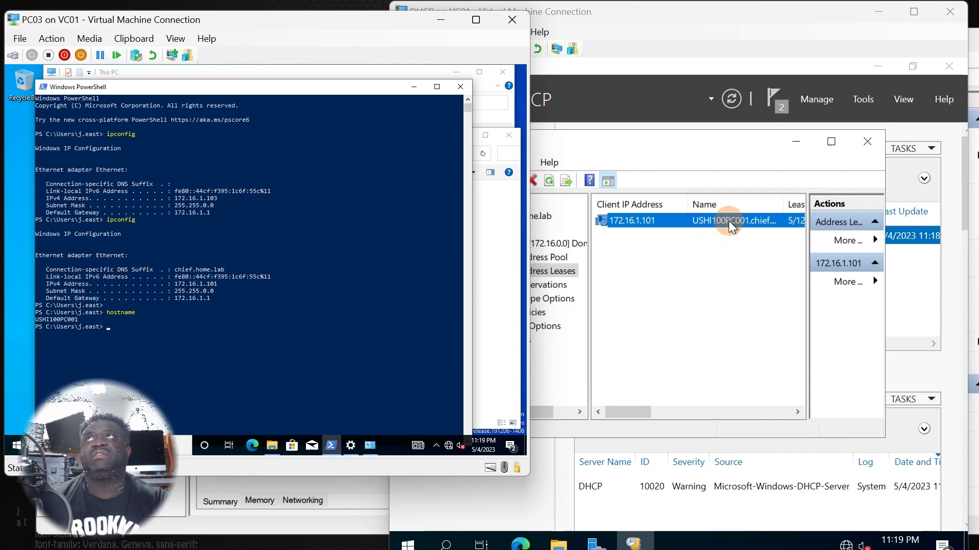
{"action": "left_click", "coordinate": [688, 227]}
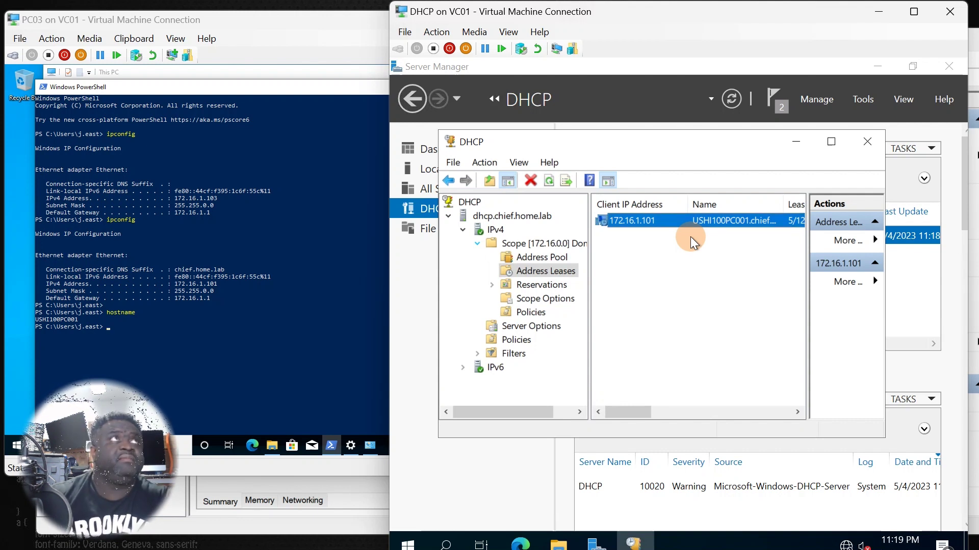
Run ipconfig /all on PC03 and highlight its DNS Servers lines
{"action": "left_click", "coordinate": [231, 360]}
{"action": "key", "text": "Up"}
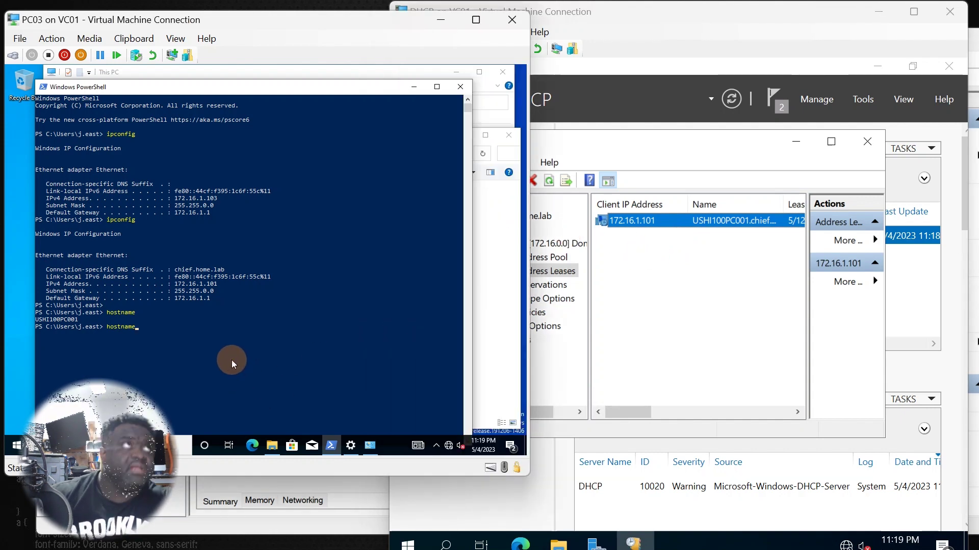
{"action": "key", "text": "Up"}
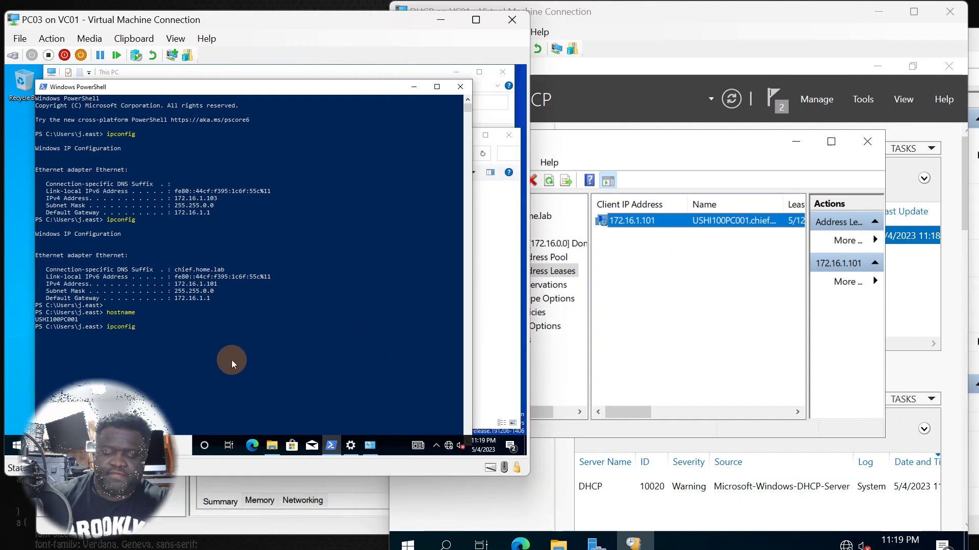
{"action": "type", "text": "/all"}
{"action": "key", "text": "Return"}
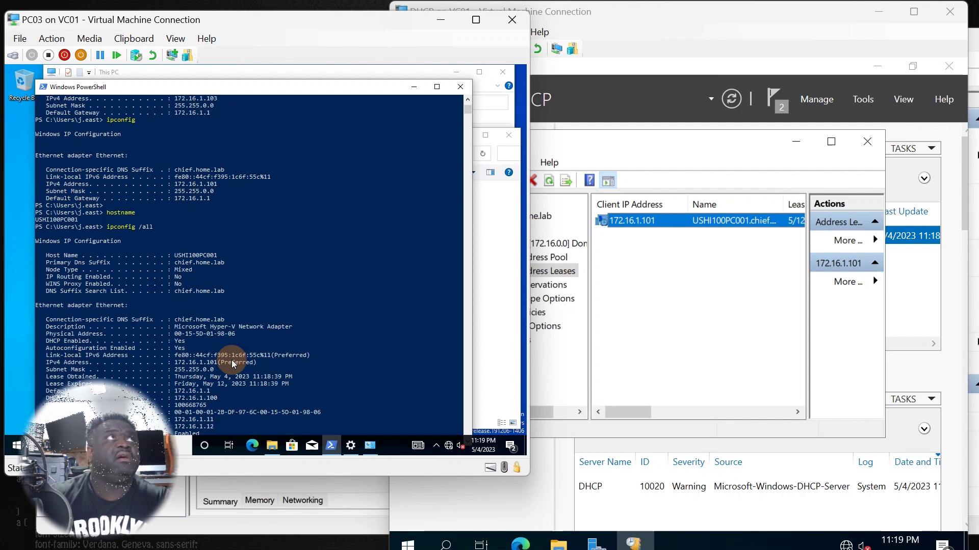
{"action": "scroll", "coordinate": [254, 328], "scroll_direction": "down", "scroll_amount": 2}
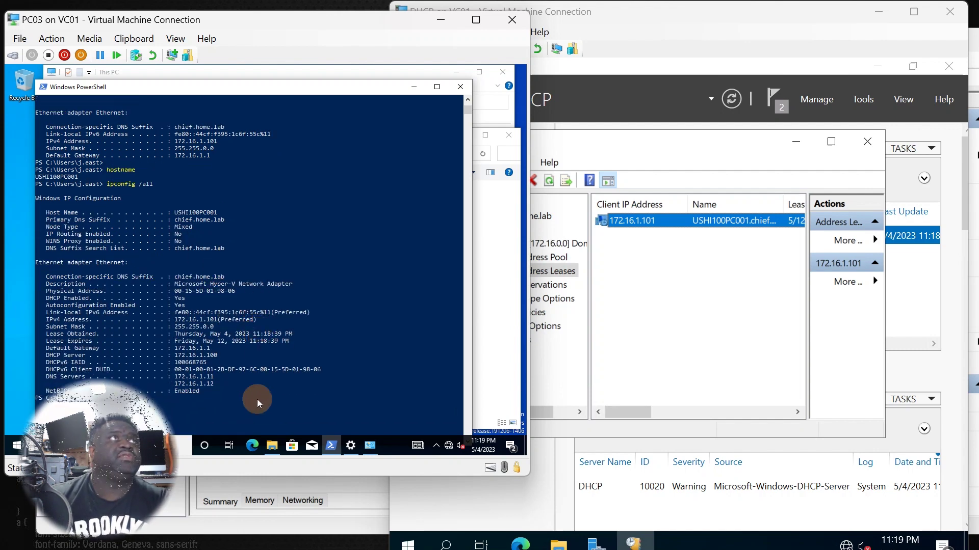
{"action": "scroll", "coordinate": [255, 343], "scroll_direction": "down", "scroll_amount": 4}
{"action": "left_click_drag", "start_coordinate": [46, 291], "coordinate": [213, 299]}
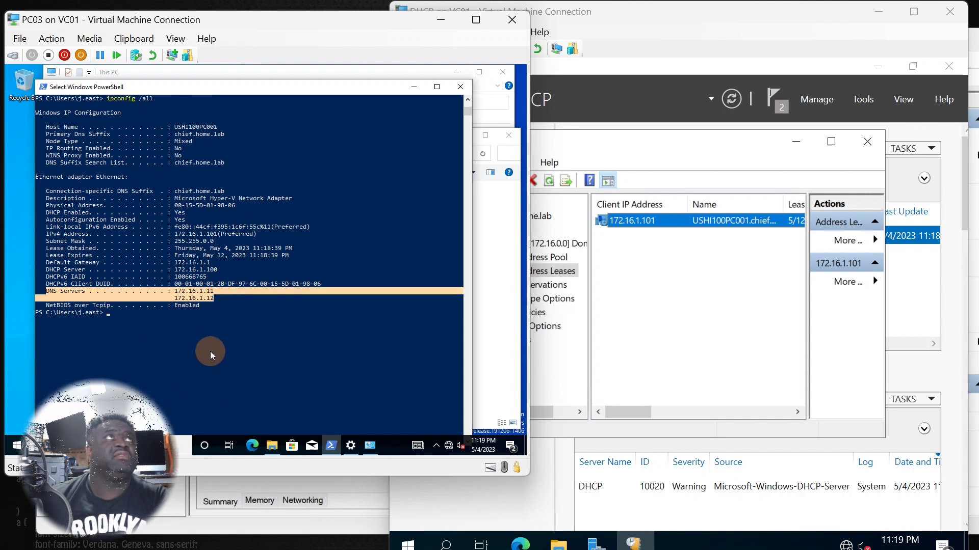
Review the scope's 006 DNS Servers option, listing 172.16.1.11 and 172.16.1.12
{"action": "left_click", "coordinate": [574, 350]}
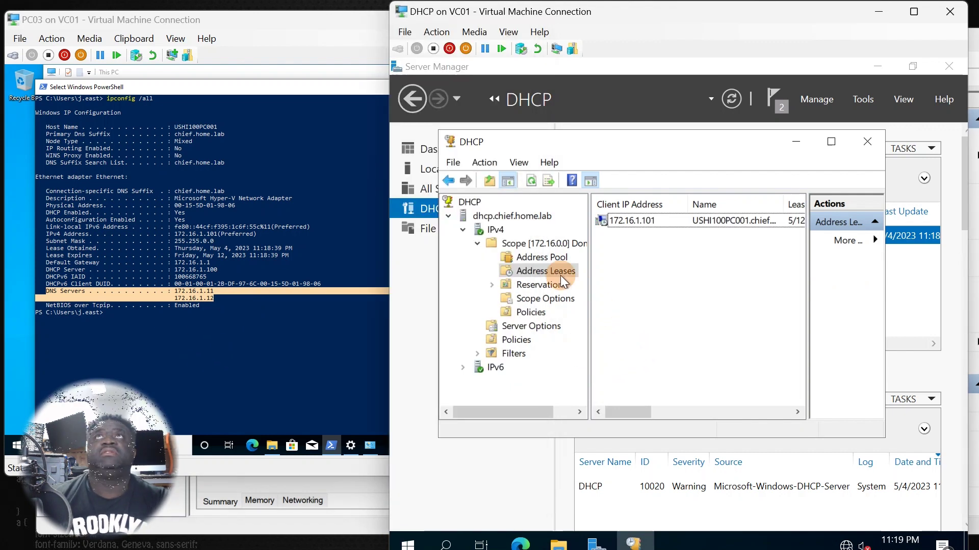
{"action": "left_click", "coordinate": [544, 246]}
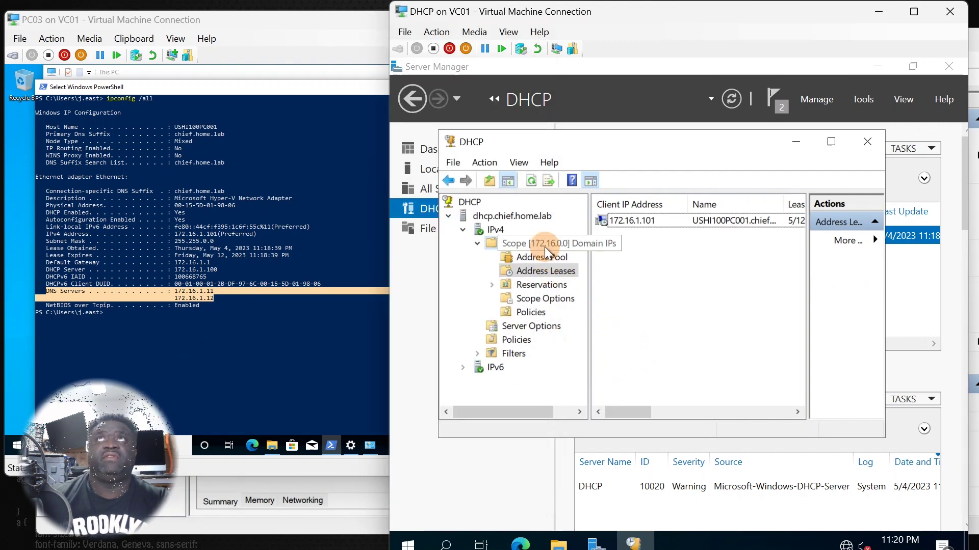
{"action": "left_click", "coordinate": [545, 299]}
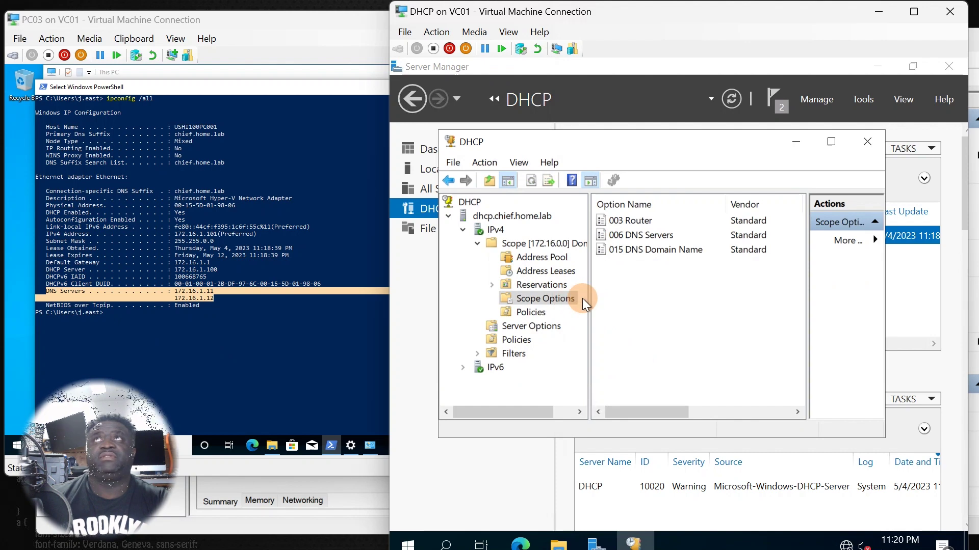
{"action": "double_click", "coordinate": [631, 235]}
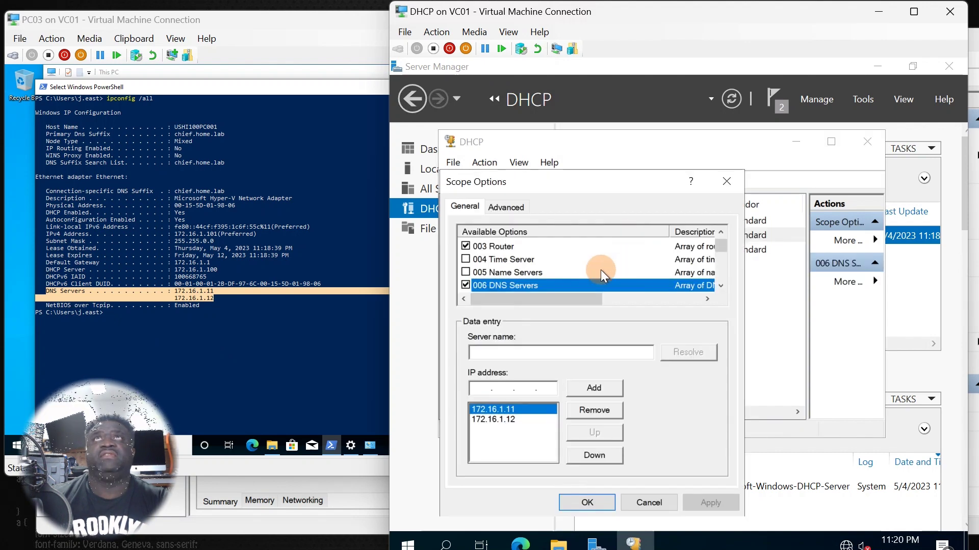
{"action": "left_click", "coordinate": [508, 421]}
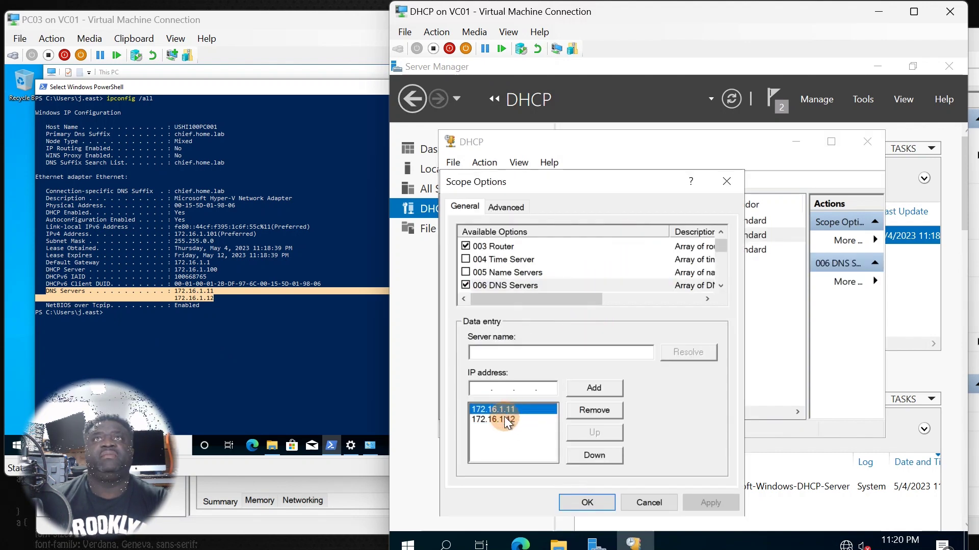
{"action": "left_click", "coordinate": [506, 411]}
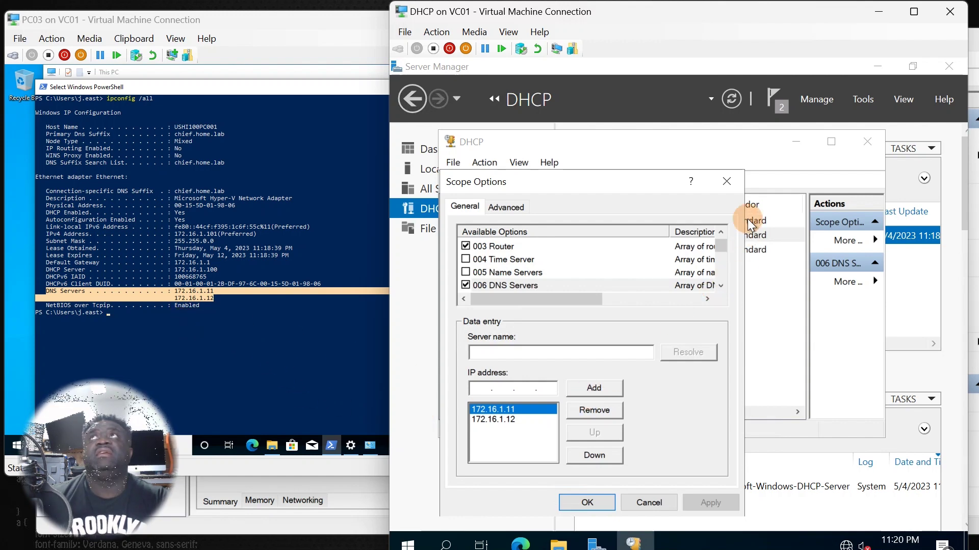
{"action": "left_click", "coordinate": [723, 181]}
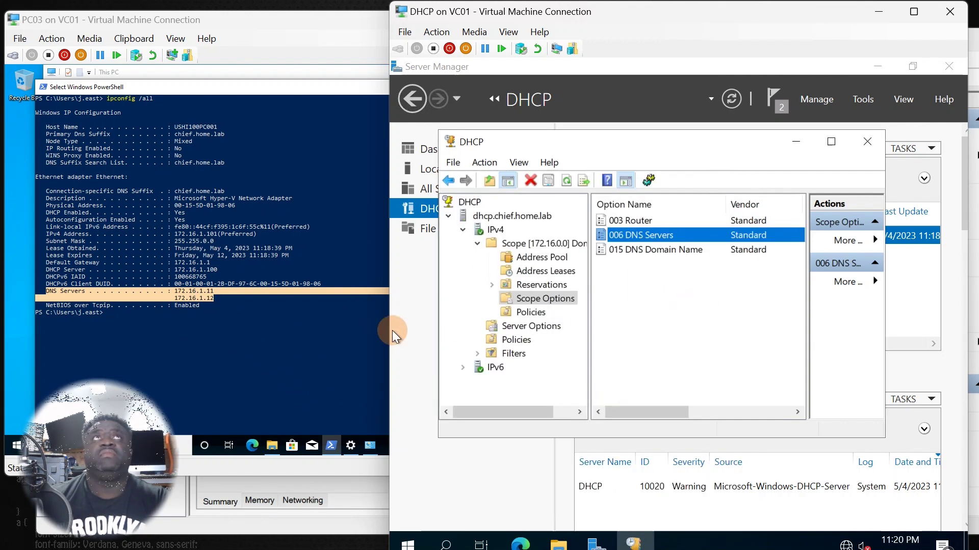
{"action": "left_click", "coordinate": [316, 344]}
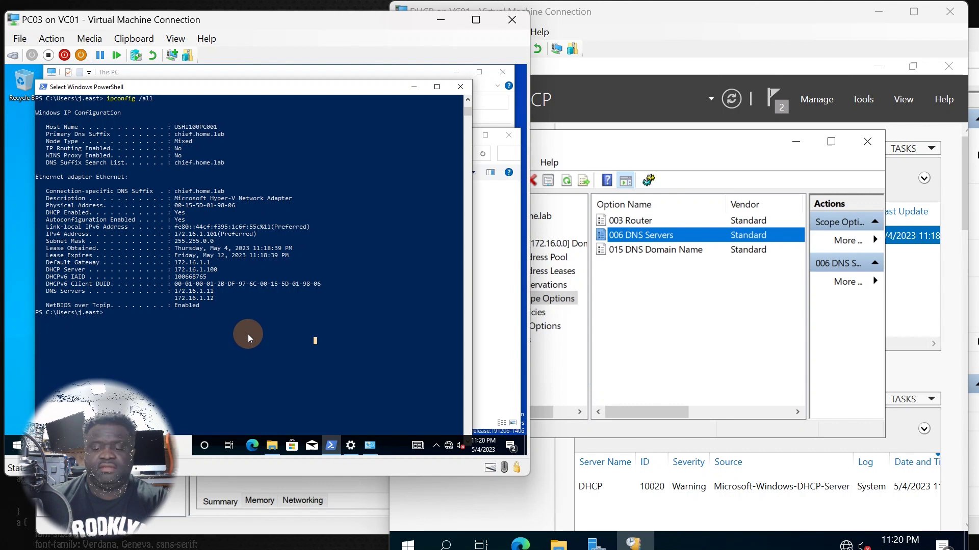
Ping 172.16.1.11 from PC03, getting 4 of 4 replies with 0% loss
{"action": "type", "text": "ping"}
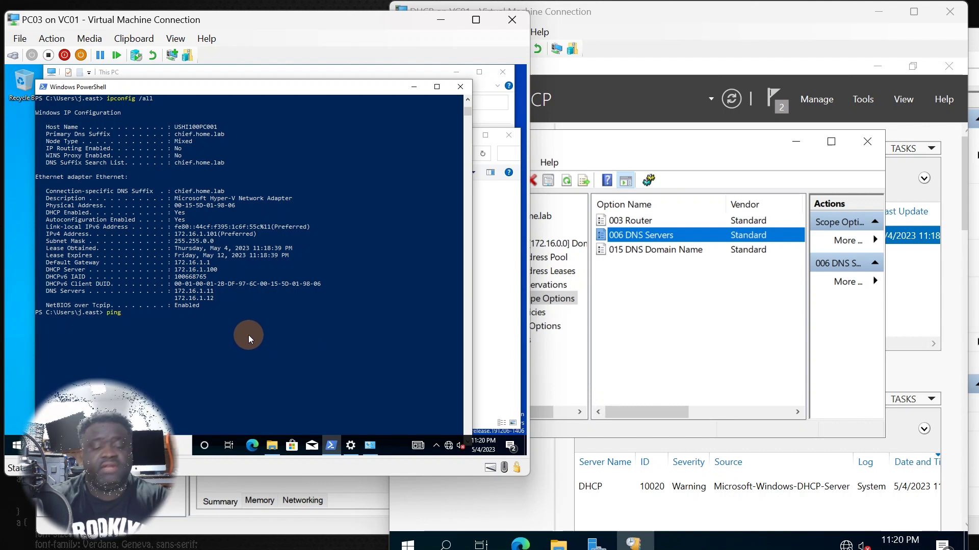
{"action": "type", "text": " 172.16.1.11"}
{"action": "key", "text": "Return"}
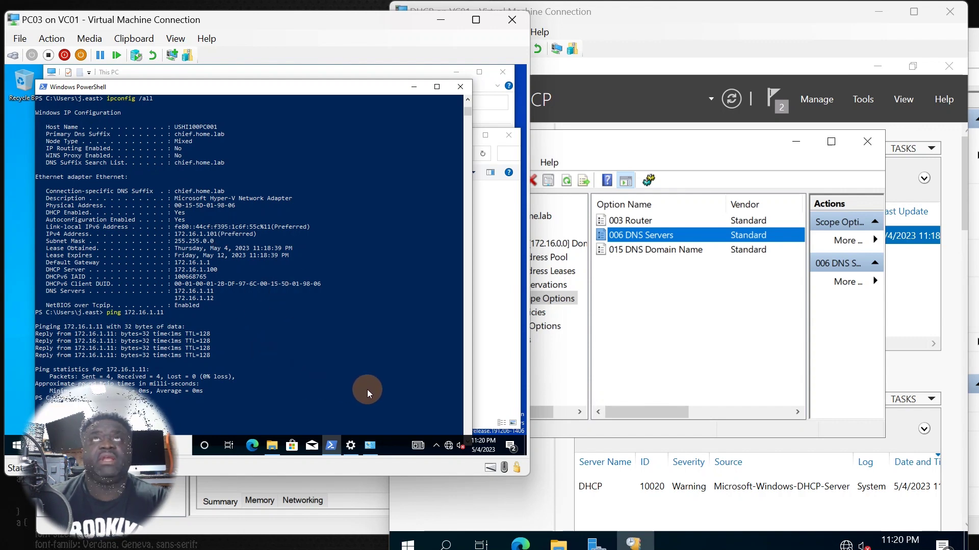
{"action": "left_click", "coordinate": [666, 341]}
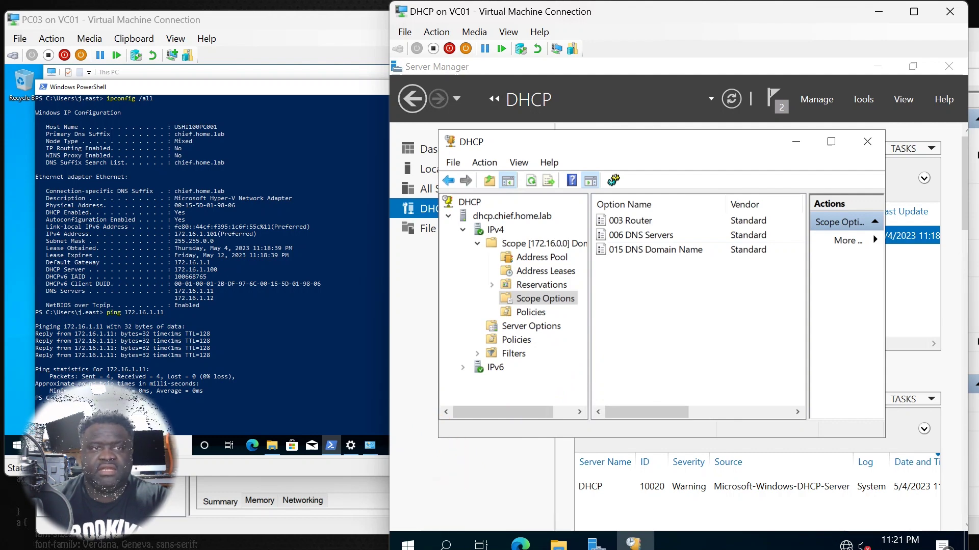
{"action": "mouse_move", "coordinate": [468, 549]}
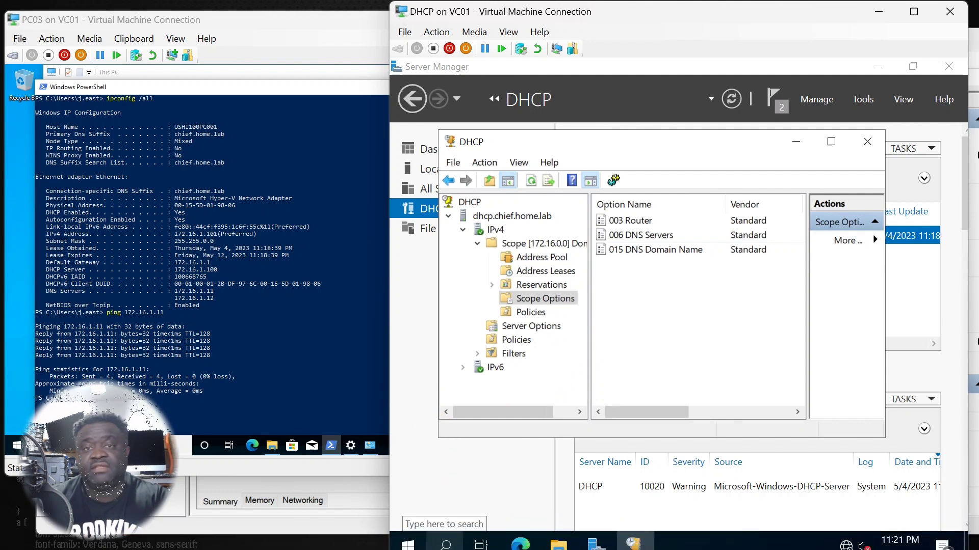